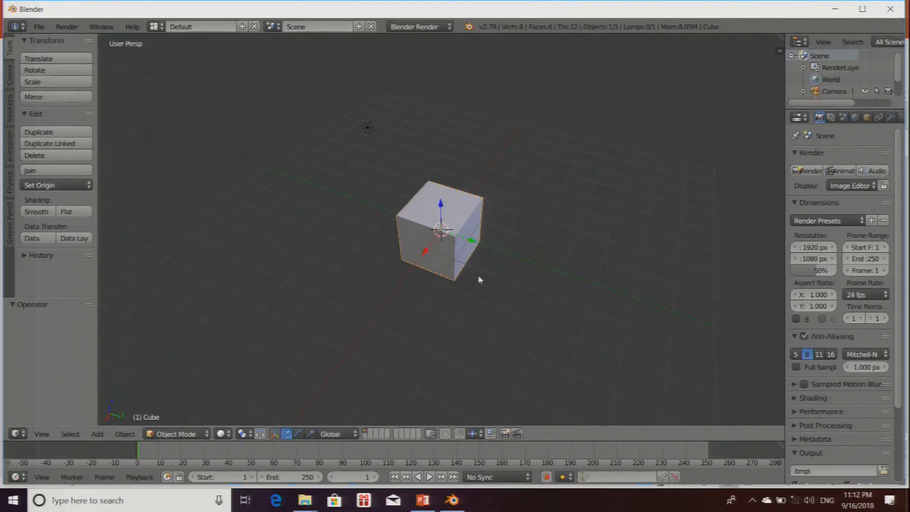
Step: Show the 3D view's properties sidebar and collapse its Shading section
middle_drag(479, 280, 396, 288)
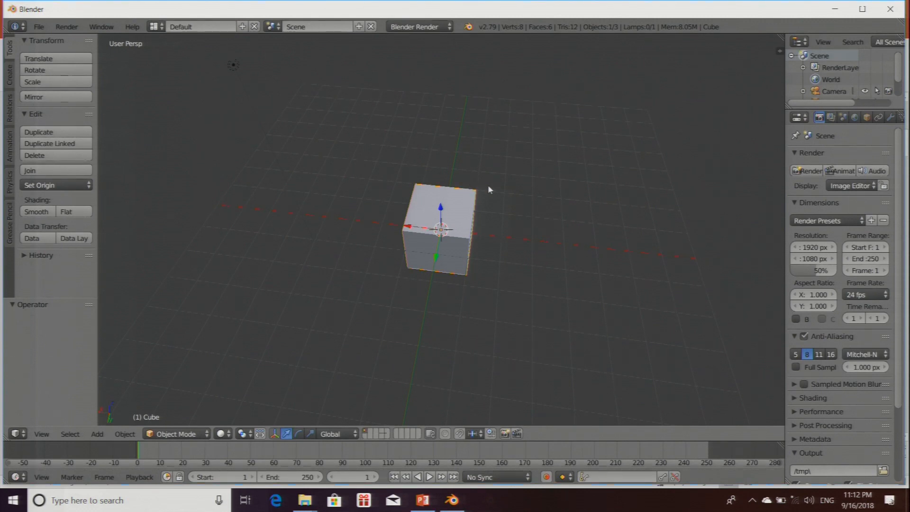
middle_drag(525, 207, 468, 247)
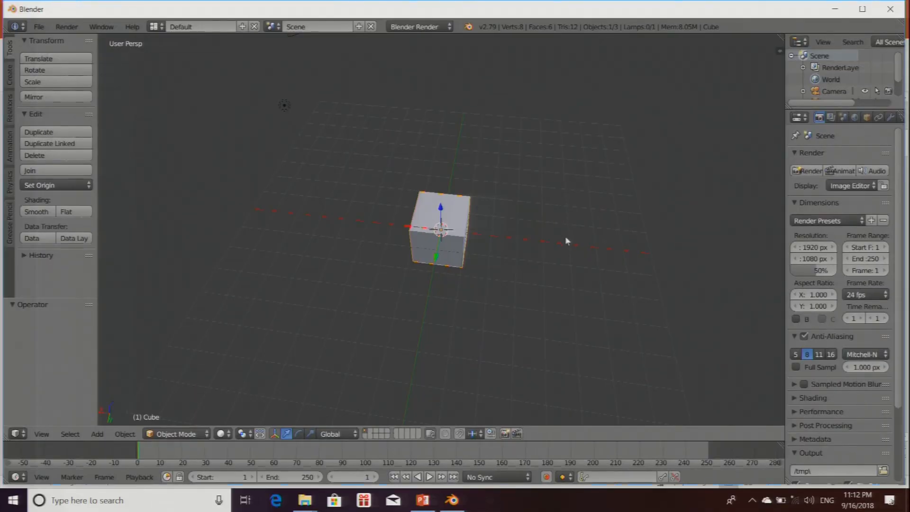
key(n)
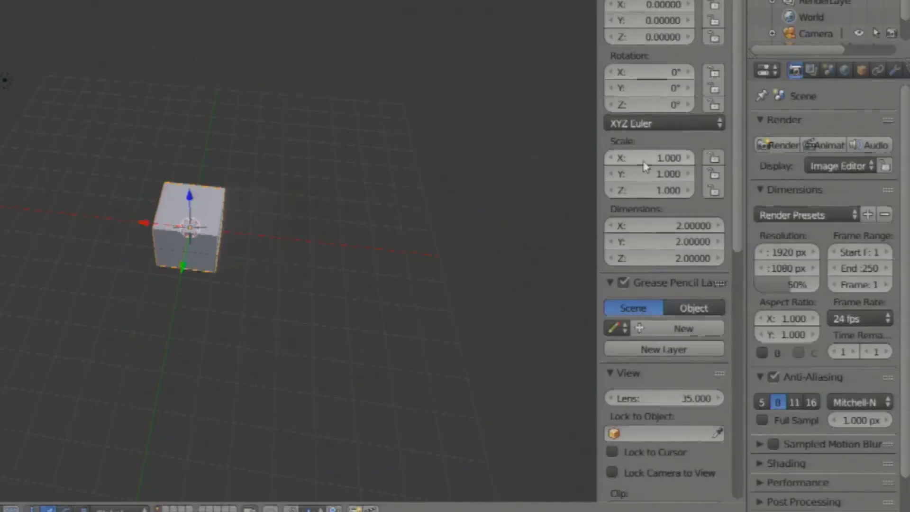
scroll(717, 332, down, 6)
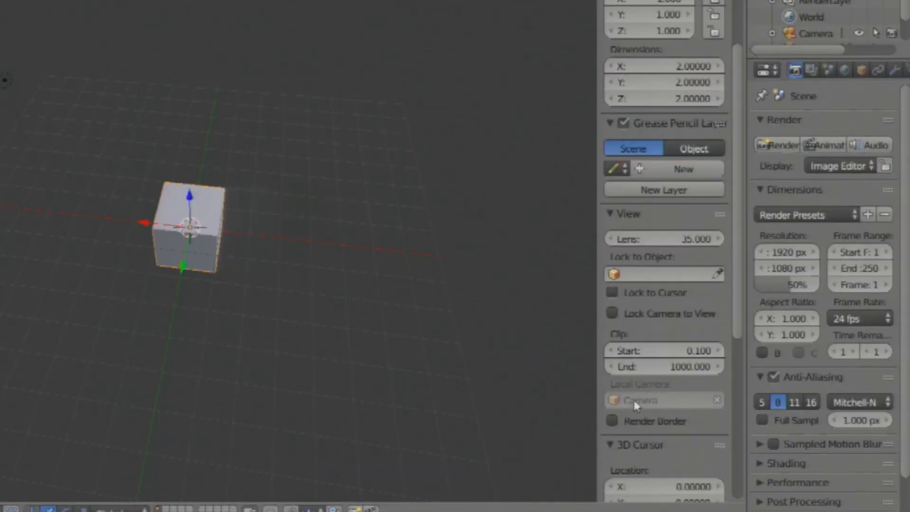
scroll(636, 404, down, 10)
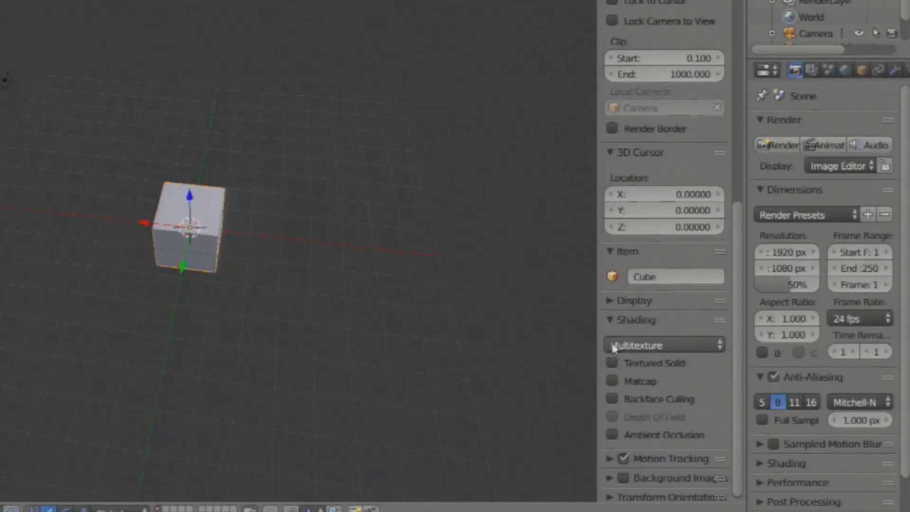
click(616, 320)
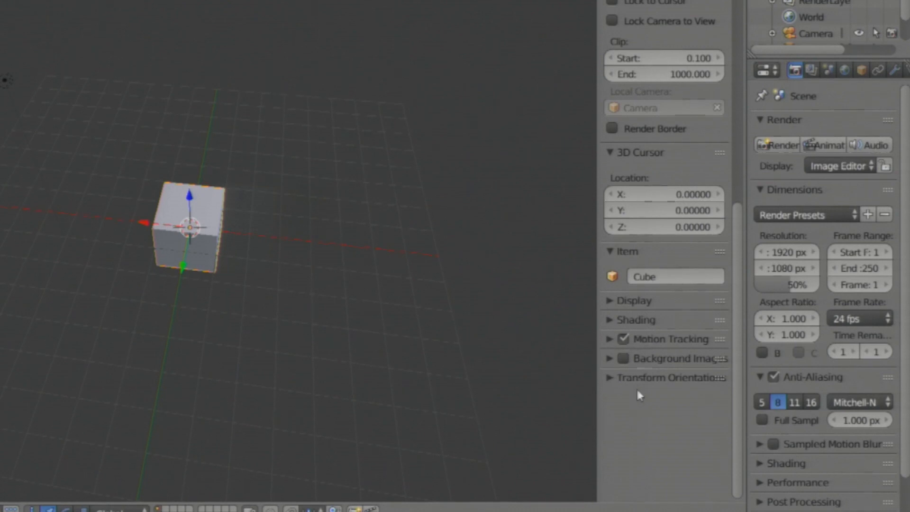
Step: Enable background images for the 3D view and add an empty image slot
scroll(737, 460, up, 2)
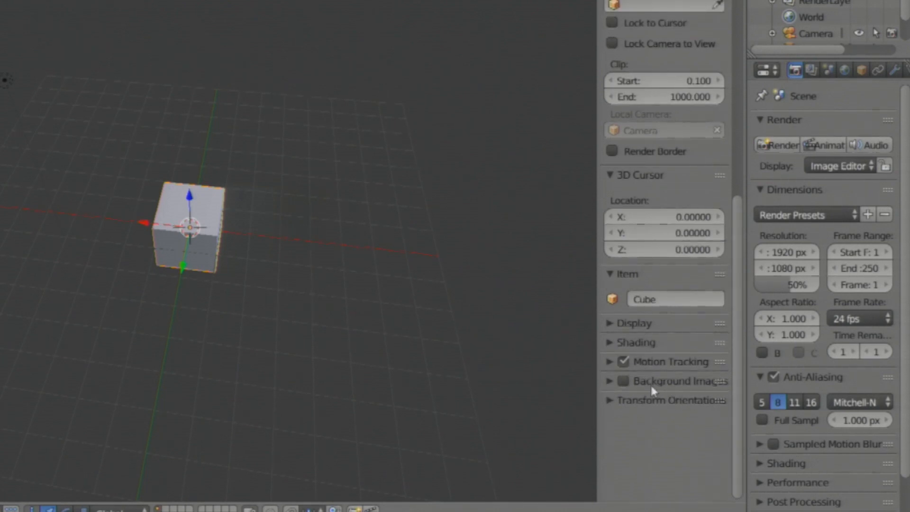
click(624, 382)
click(649, 388)
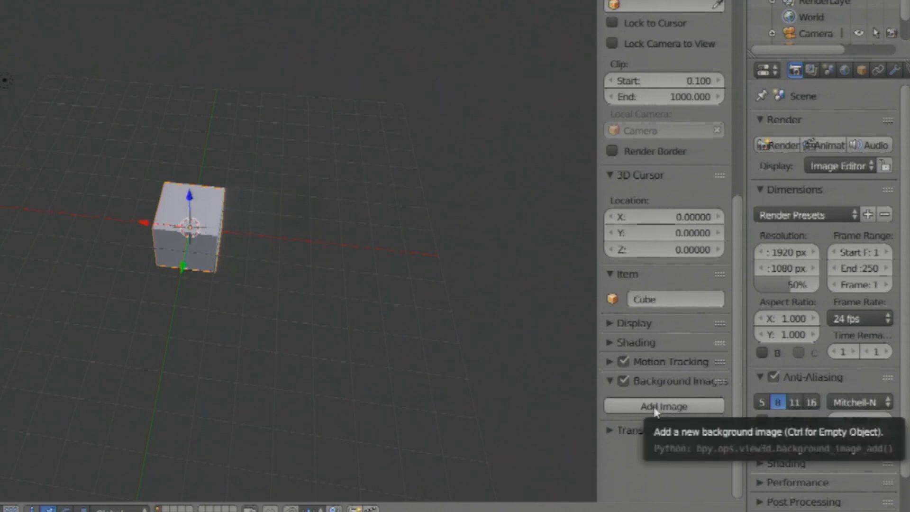
click(656, 409)
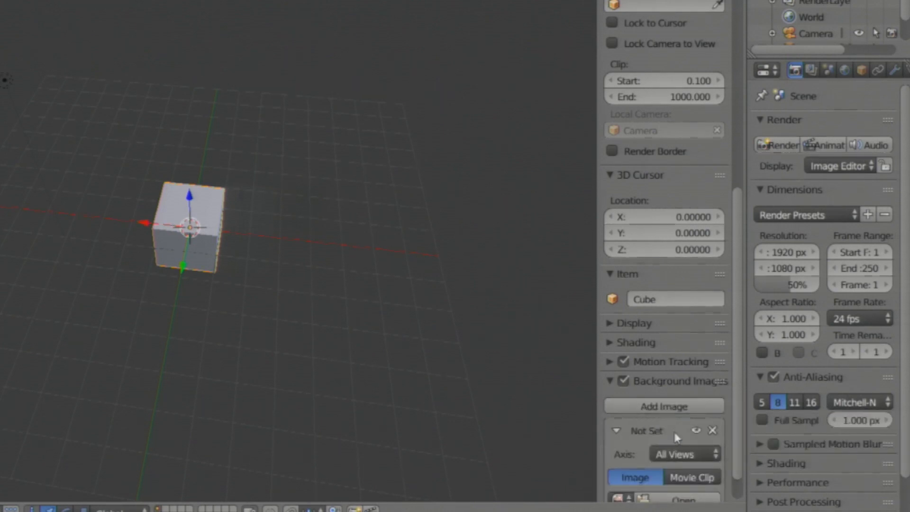
scroll(677, 436, down, 2)
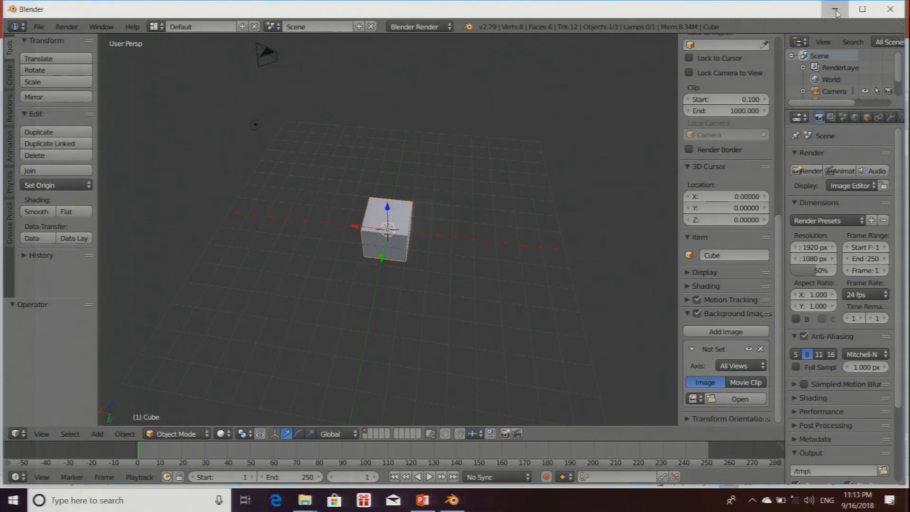
Step: Switch to the desktop's for_blender folder and view the reference sketches 1.jpg and 2.jpg
click(836, 9)
click(842, 9)
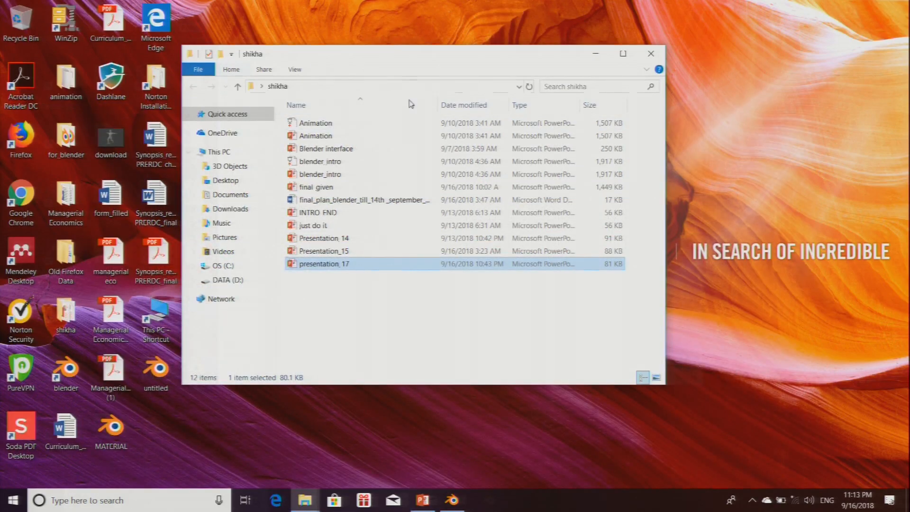
click(76, 138)
double_click(76, 137)
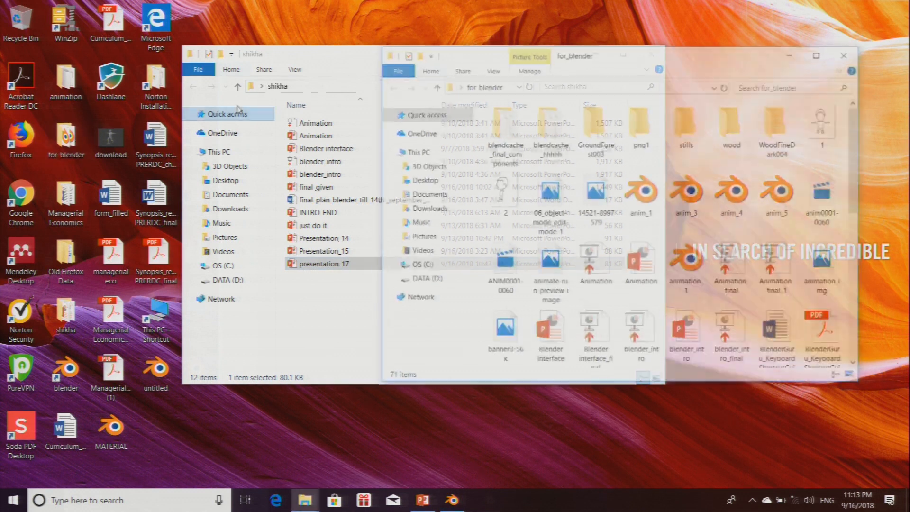
double_click(818, 146)
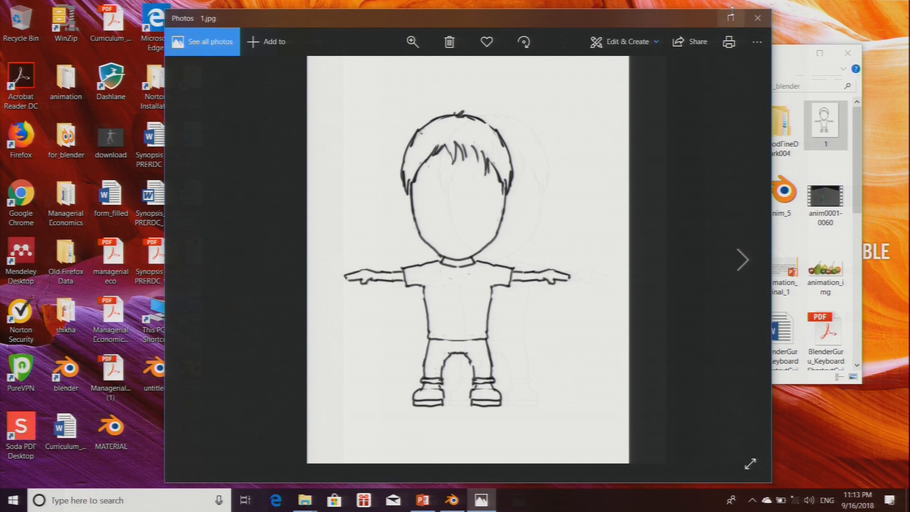
click(706, 18)
double_click(490, 192)
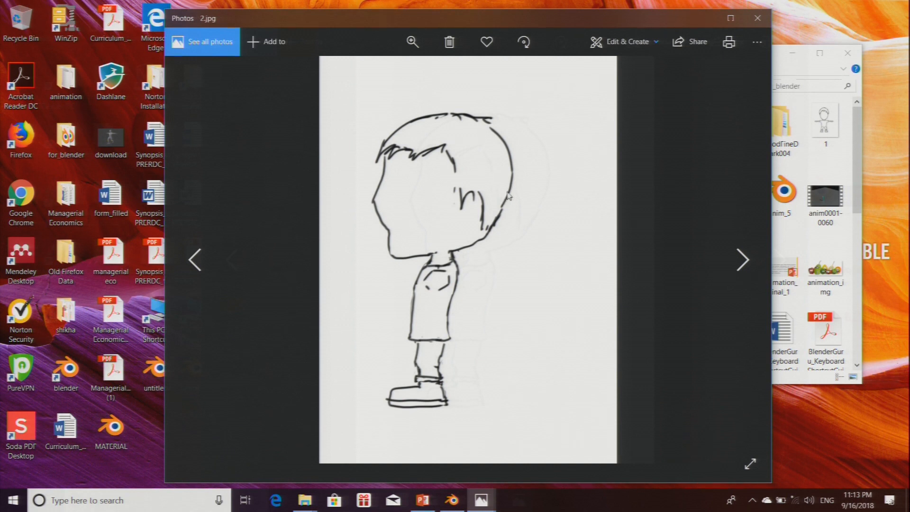
Step: Return to Blender and load 1.jpg from the for_blender folder into the empty background image slot
click(451, 501)
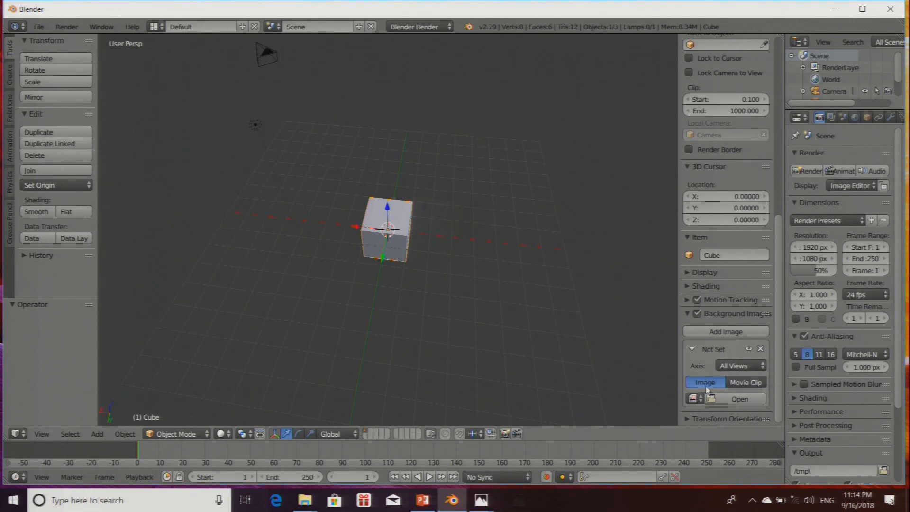
click(739, 400)
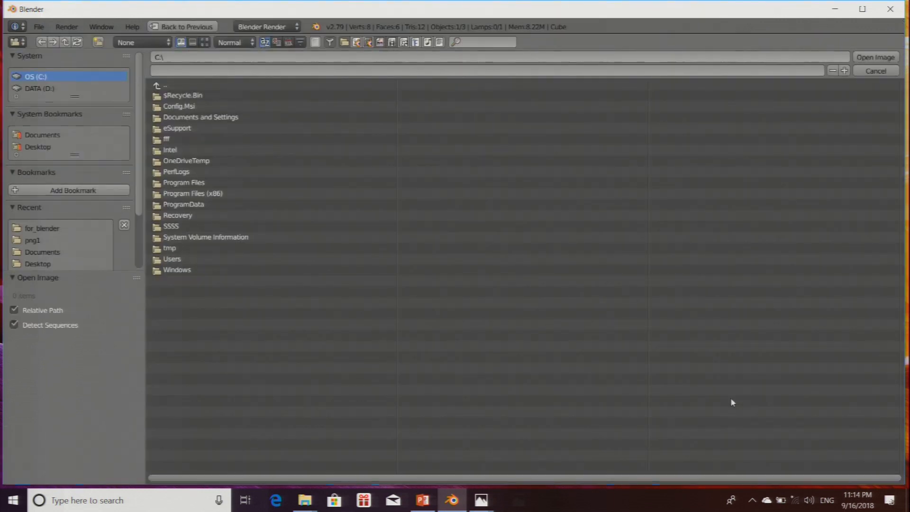
click(43, 228)
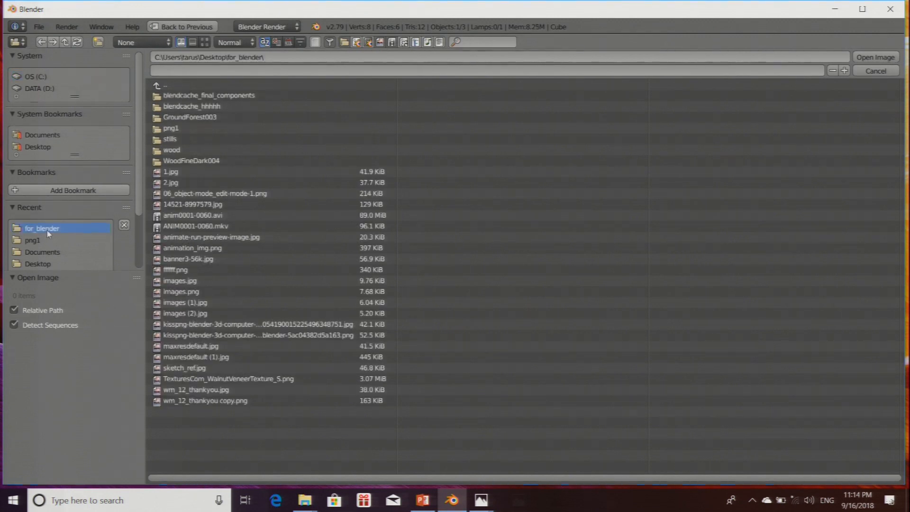
click(172, 174)
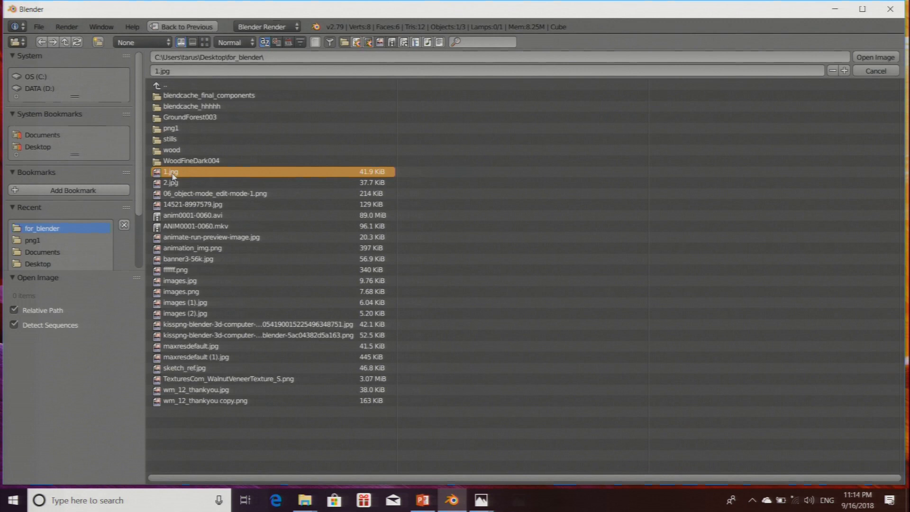
click(868, 58)
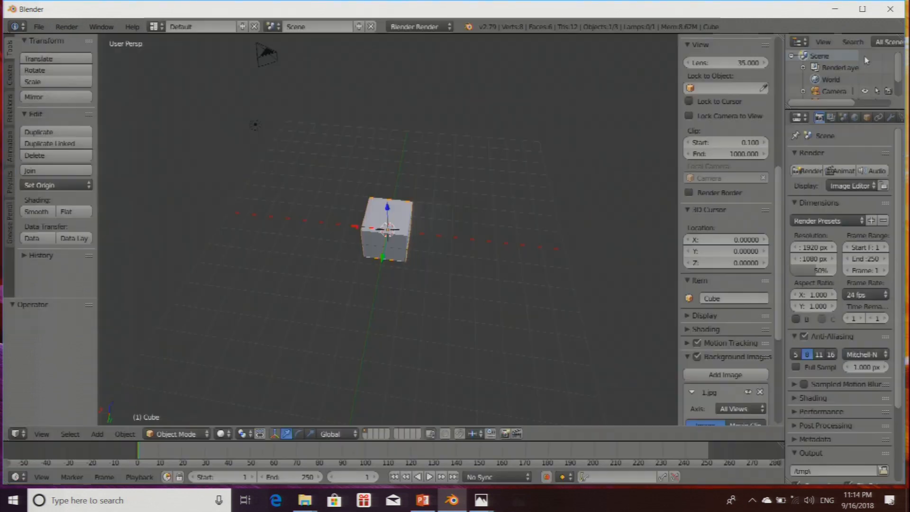
Step: Set the axis of background image 1.jpg to Front and switch the viewport to the front view
scroll(806, 308, down, 3)
drag(776, 319, 781, 386)
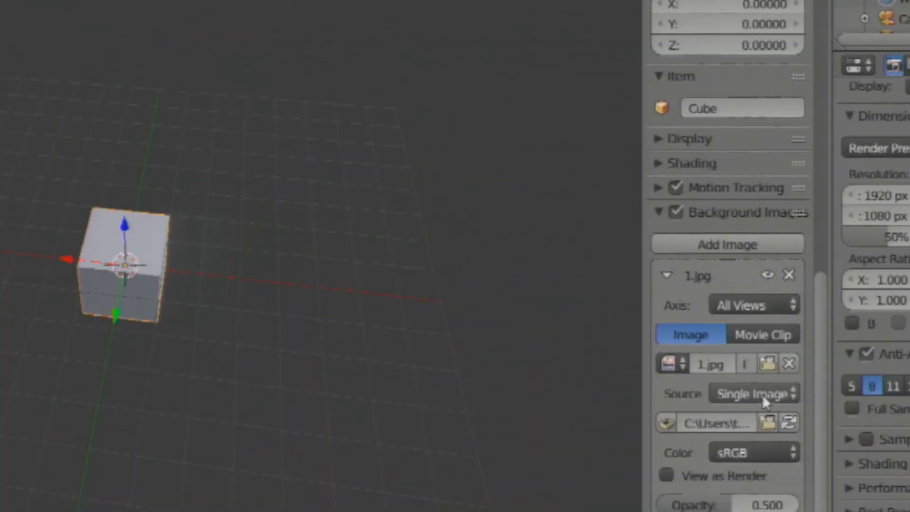
scroll(748, 425, down, 2)
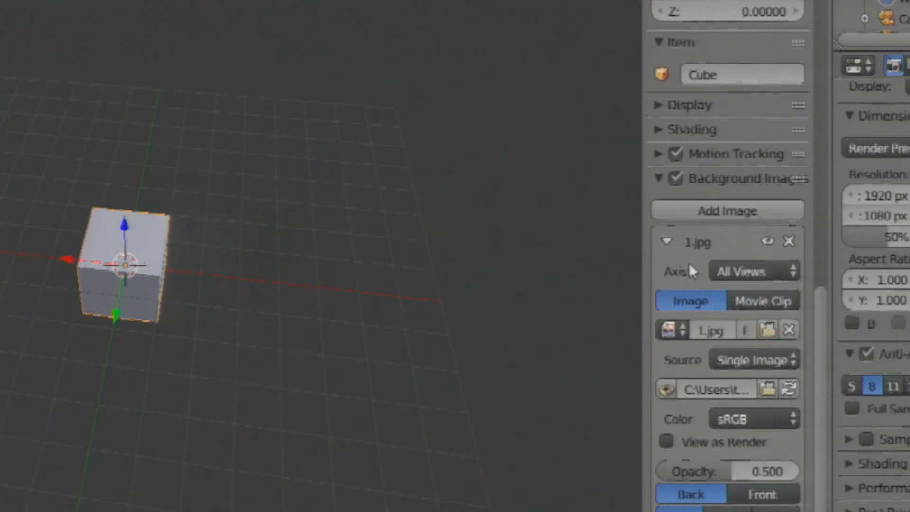
click(744, 273)
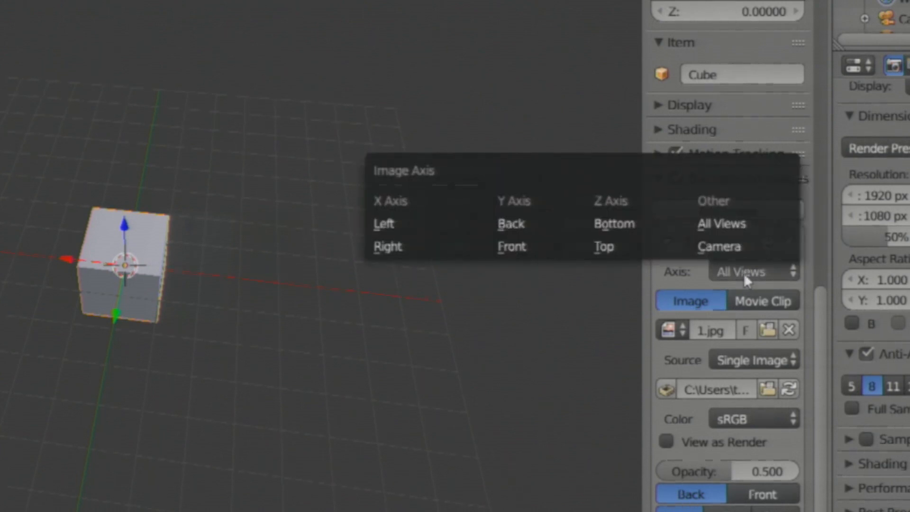
click(513, 247)
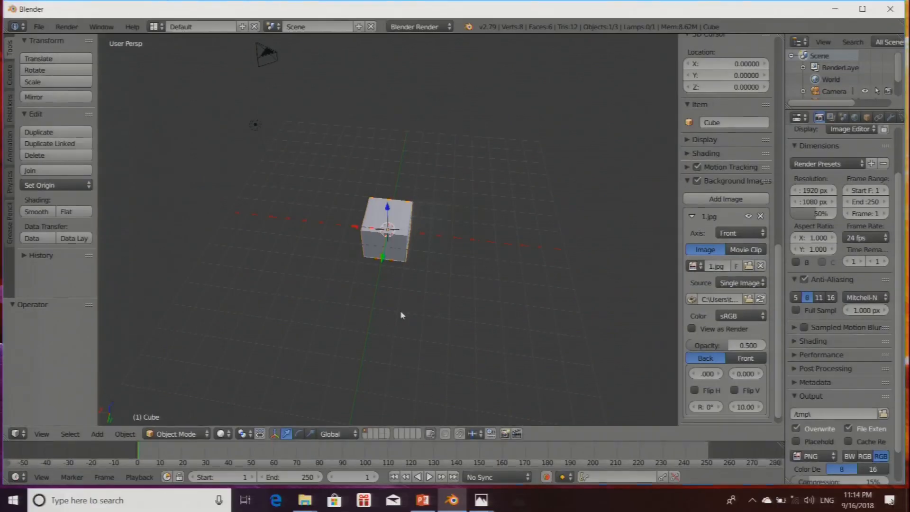
key(KP_1)
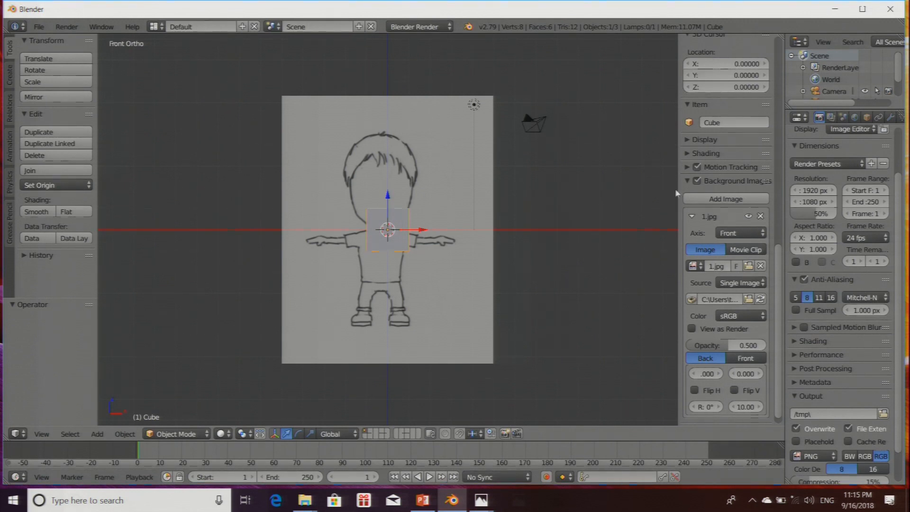
Step: Add a second background image and load 2.jpg from the for_blender folder into it
click(724, 200)
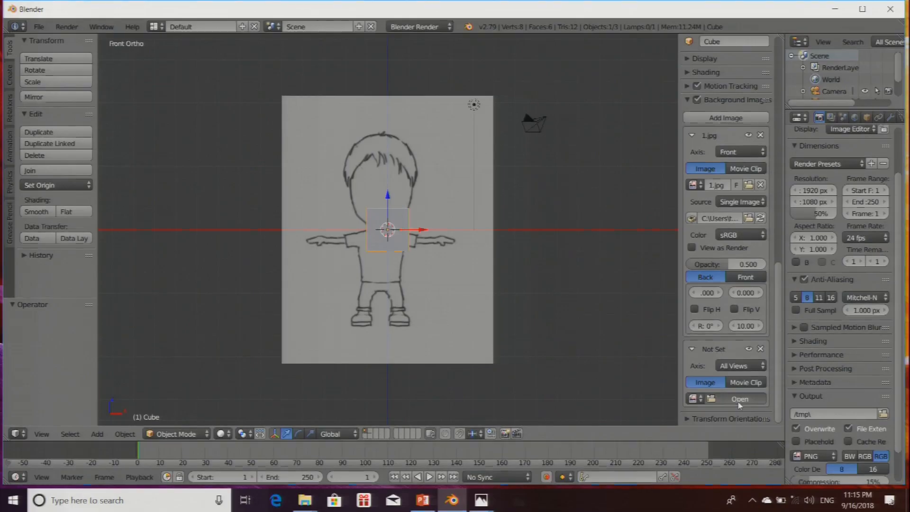
click(755, 430)
click(47, 230)
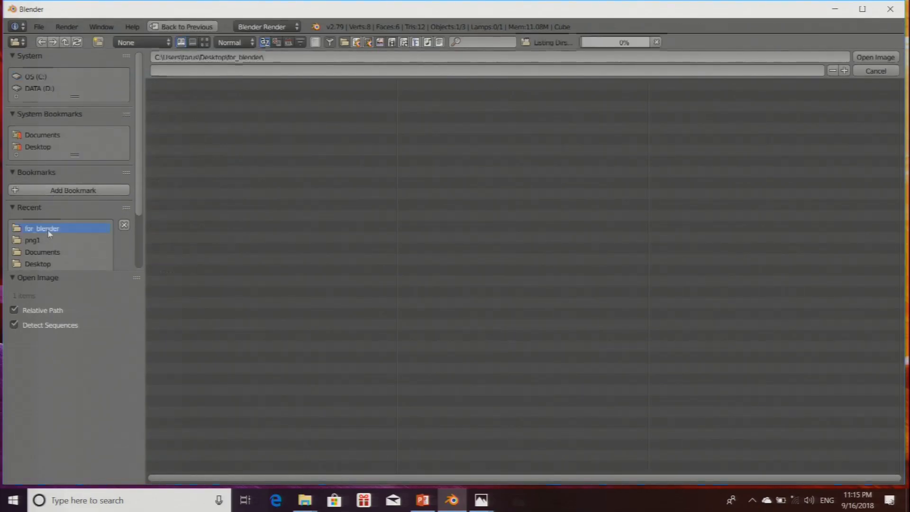
click(171, 183)
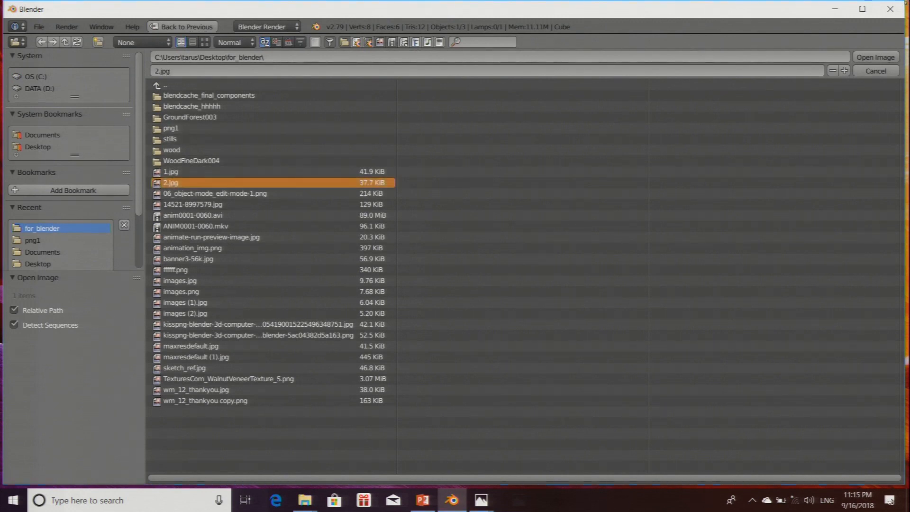
click(875, 57)
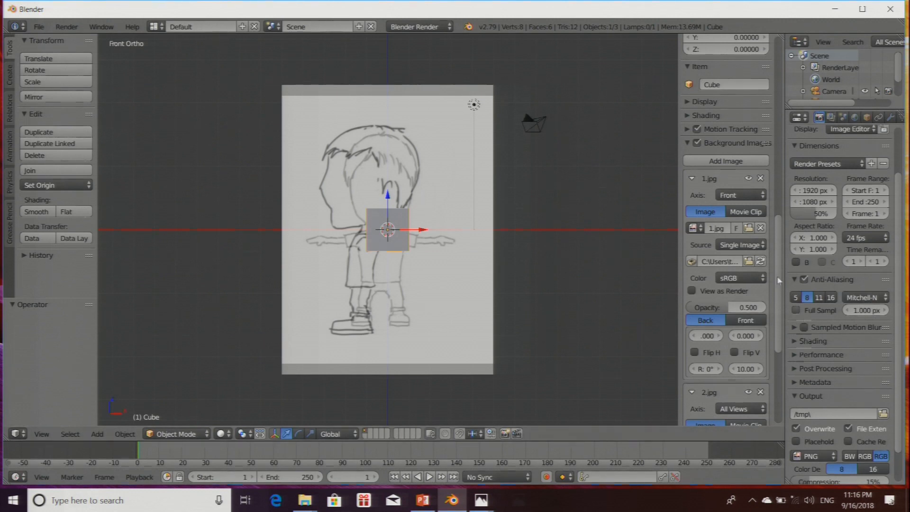
Step: Set the axis of background image 2.jpg to Left
scroll(739, 389, down, 3)
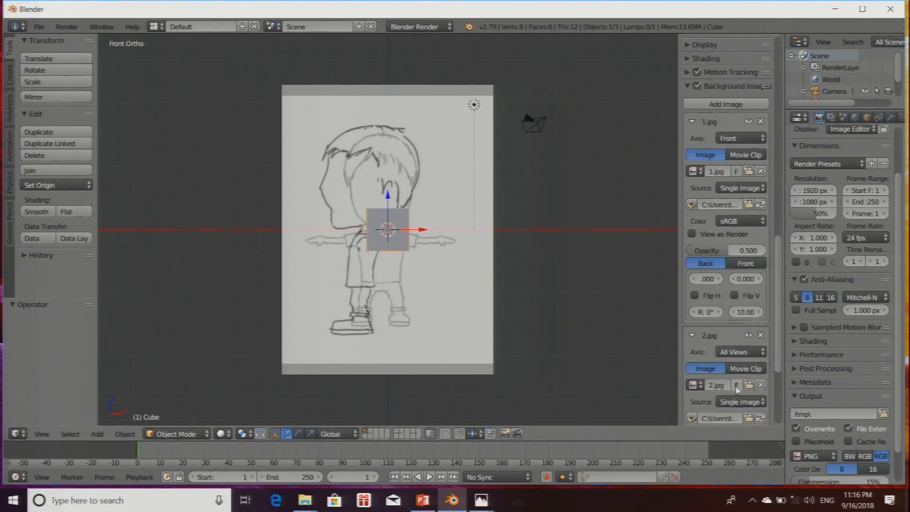
click(740, 352)
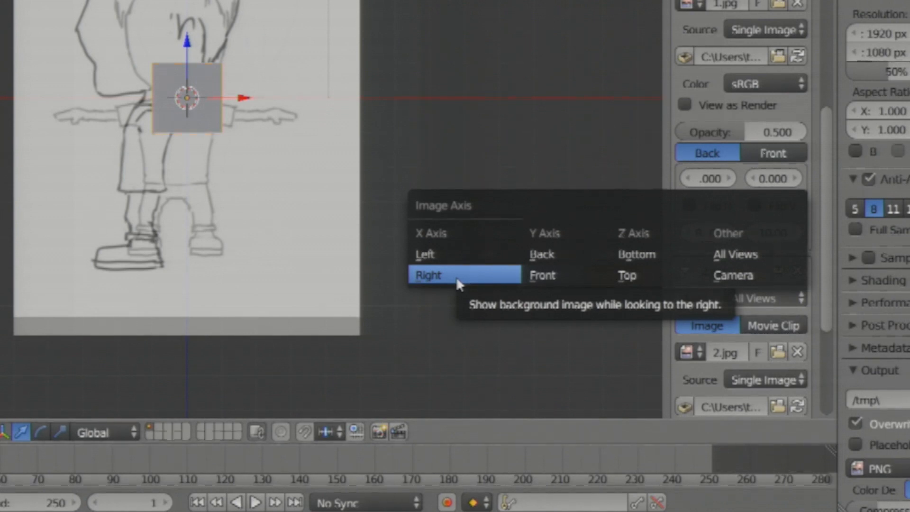
click(441, 258)
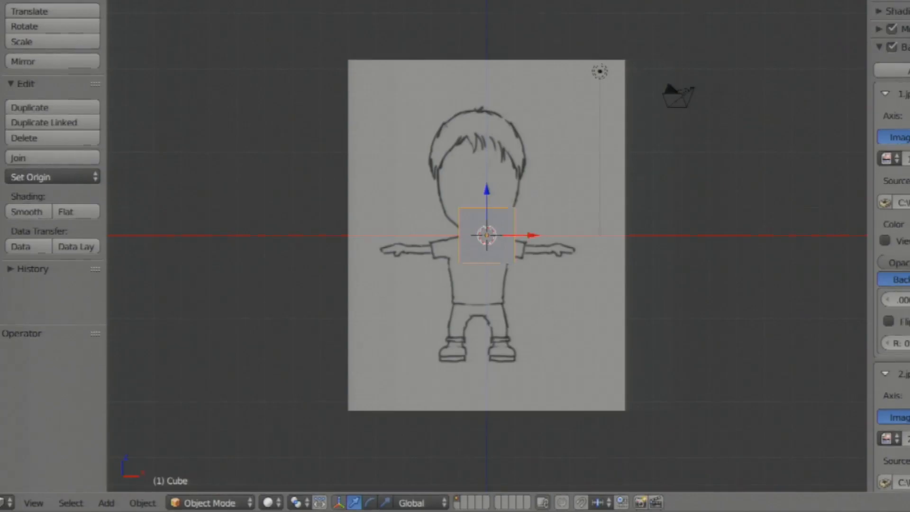
Step: Switch the viewport to the left view and bring the side-view sketch up close
click(34, 503)
click(34, 503)
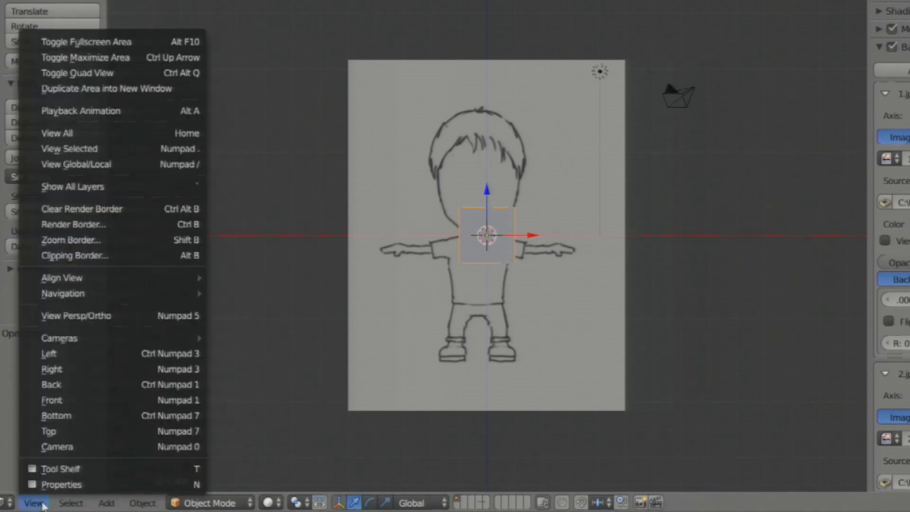
click(169, 356)
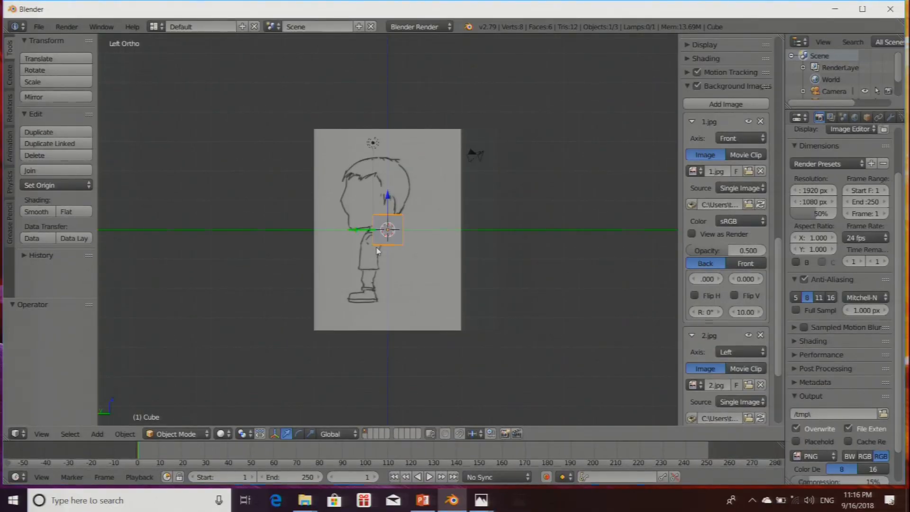
scroll(377, 248, up, 2)
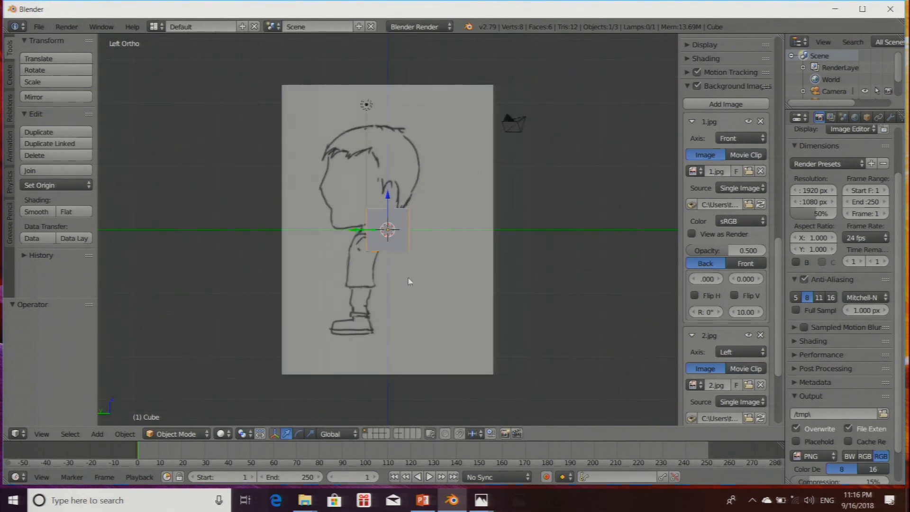
scroll(411, 281, up, 3)
scroll(400, 263, down, 1)
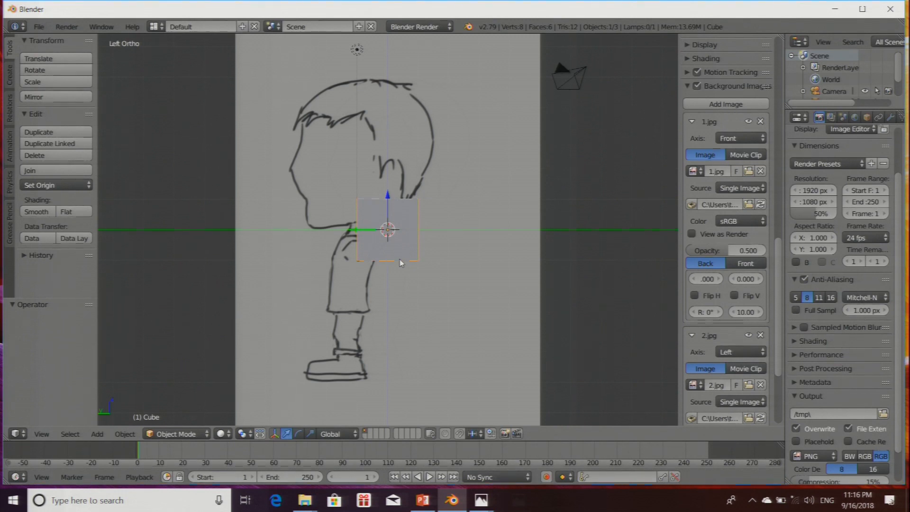
Step: Move the cube over the shirt area of the side-view sketch, with its upper edge just below the neck
scroll(404, 281, up, 1)
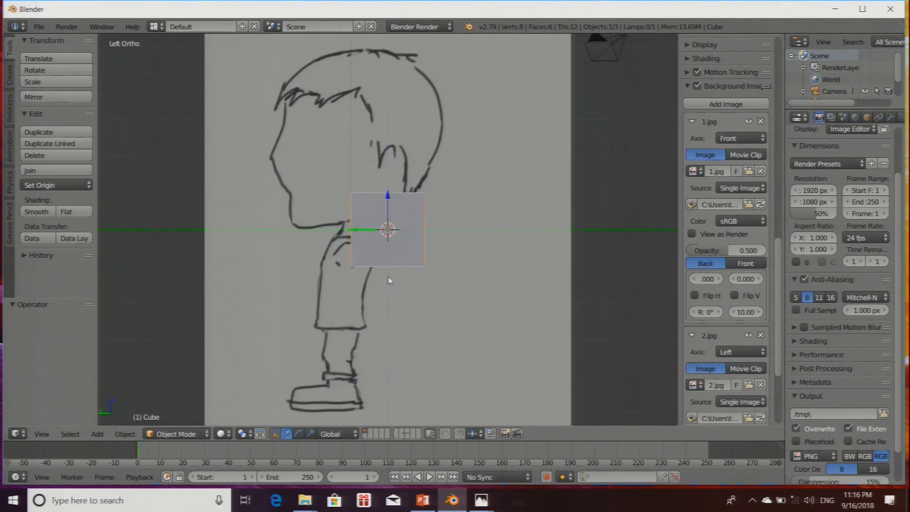
scroll(406, 280, down, 1)
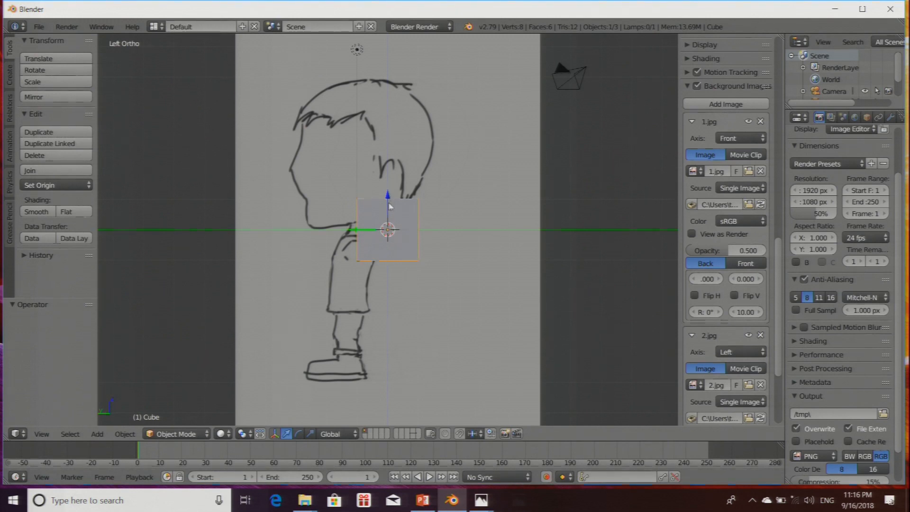
drag(391, 206, 350, 250)
scroll(346, 280, up, 4)
scroll(349, 265, down, 3)
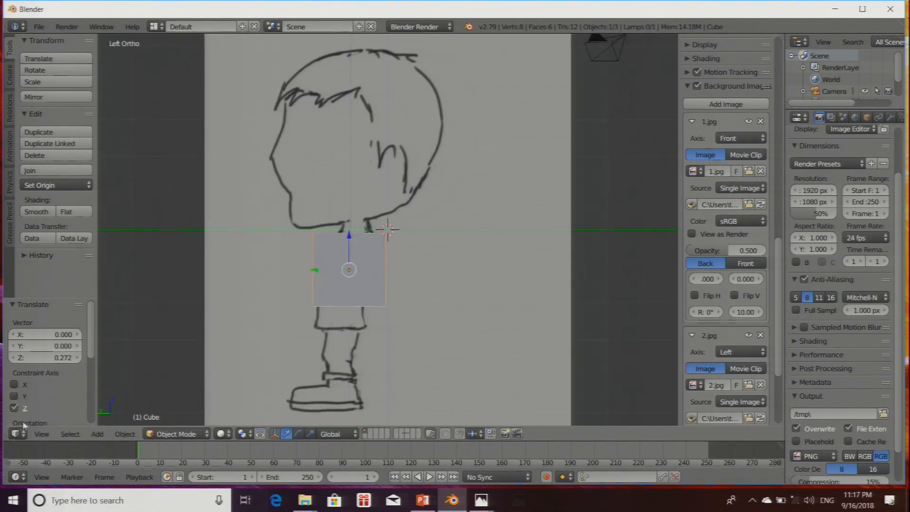
Step: Switch to the front view and move the cube about -0.32 along X to centre it on the shirt
click(41, 433)
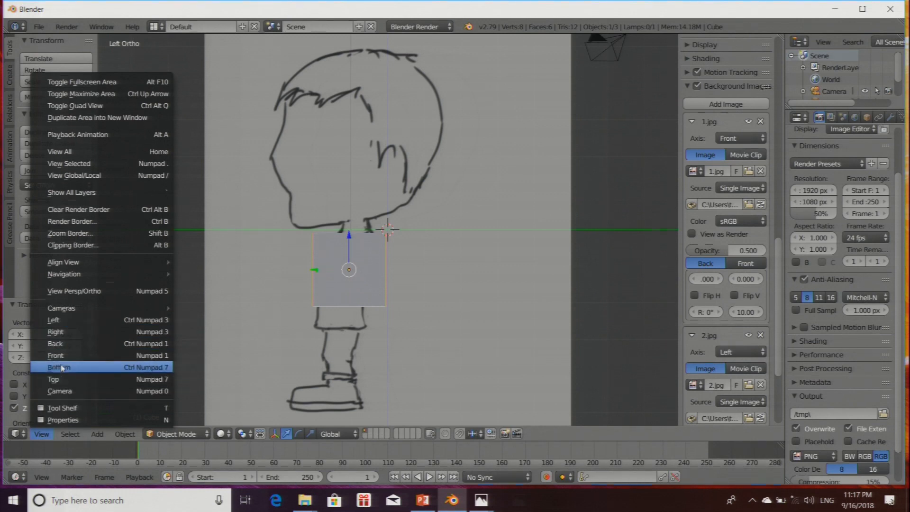
click(55, 355)
drag(416, 273, 403, 274)
scroll(370, 313, up, 2)
scroll(369, 313, down, 2)
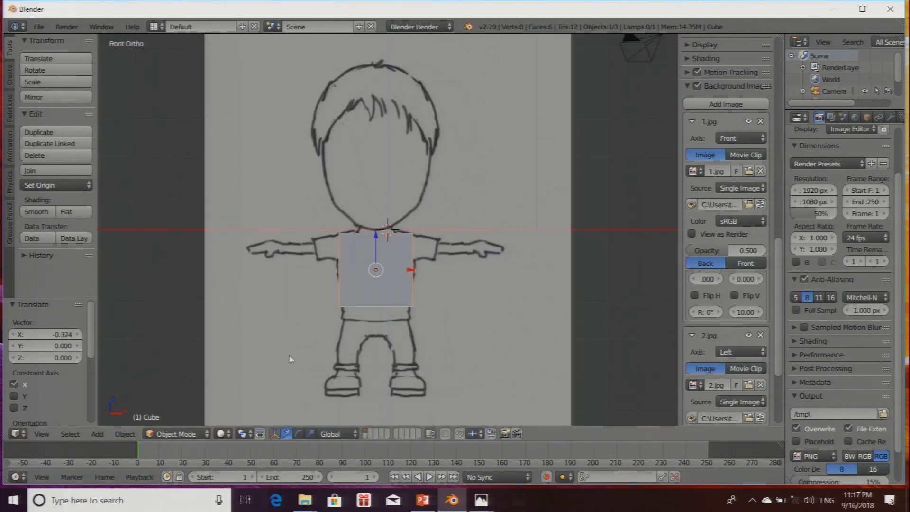
Step: Put the cube in Edit Mode and deselect all of its geometry
click(175, 434)
click(175, 407)
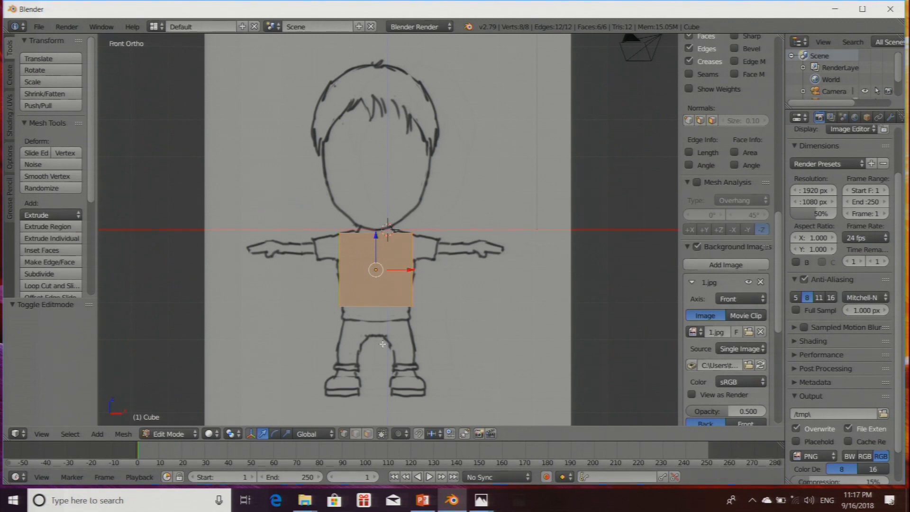
scroll(428, 350, up, 2)
scroll(418, 354, down, 1)
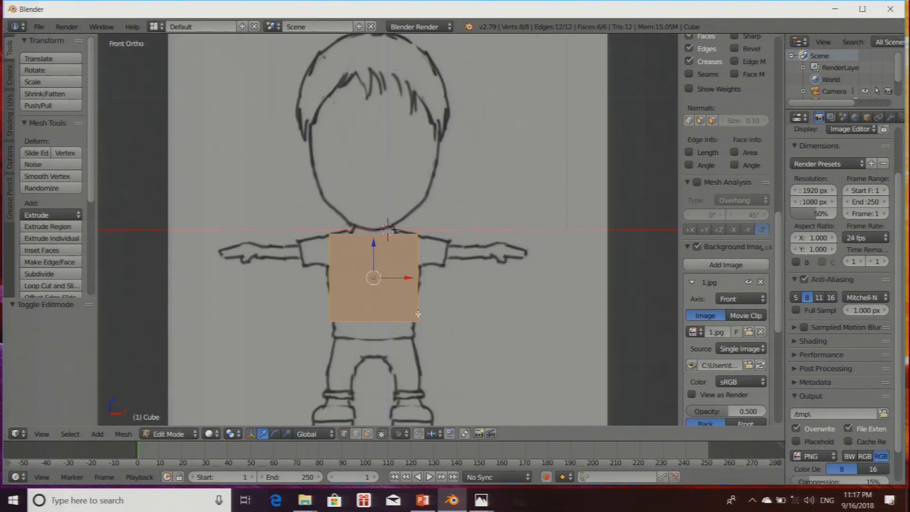
key(a)
scroll(457, 342, up, 2)
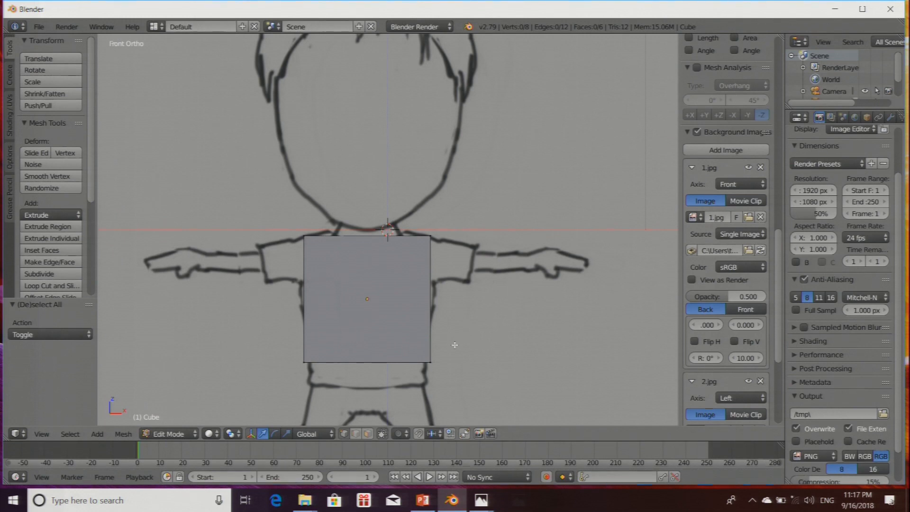
scroll(454, 345, down, 1)
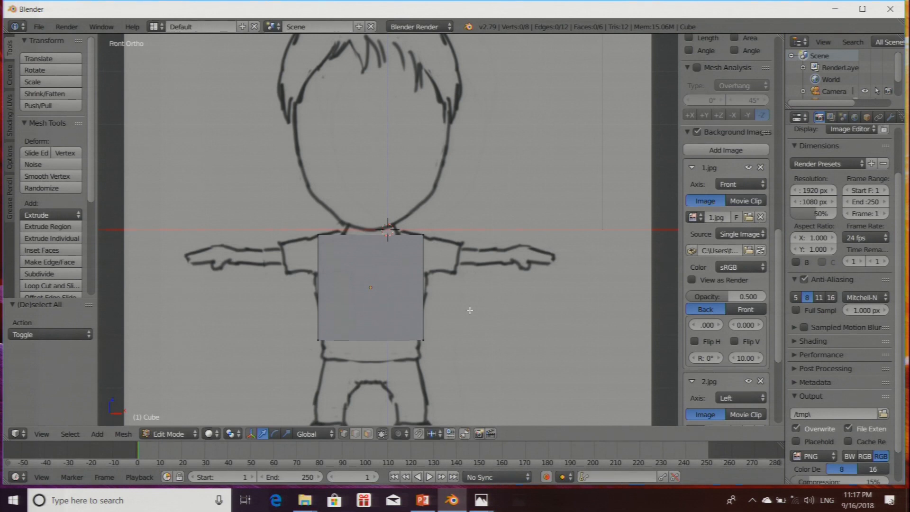
Step: Set the viewport to wireframe shading so the sketch shows through the cube
key(z)
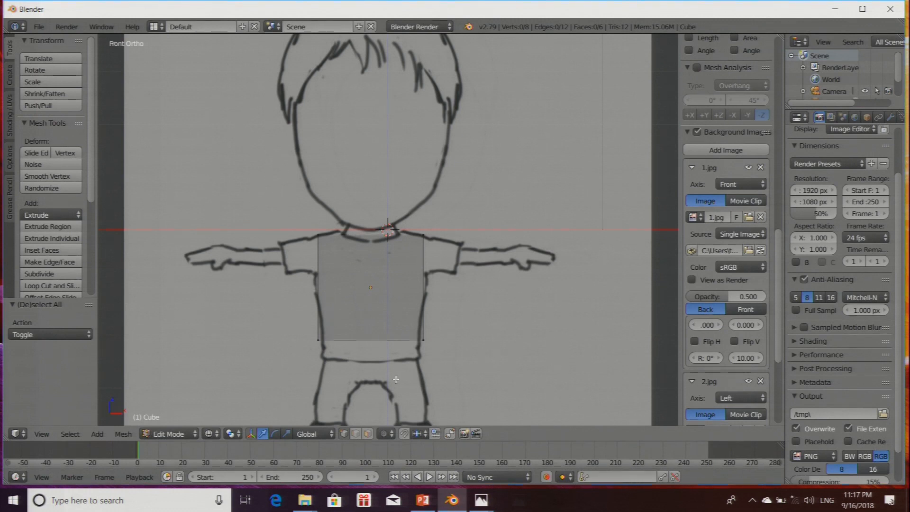
scroll(387, 386, up, 1)
scroll(387, 385, down, 3)
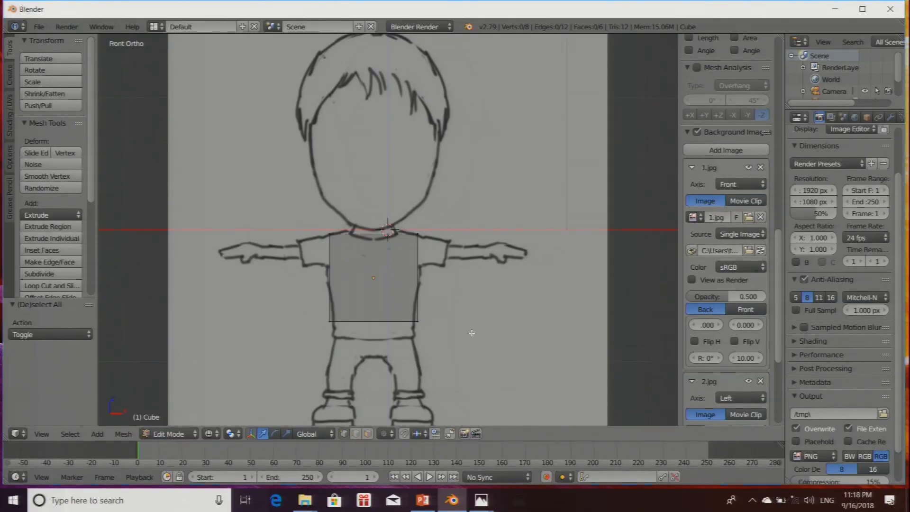
Step: Select the cube's lower vertices and move them about -0.39 along Z to the shirt hem in the front sketch
key(b)
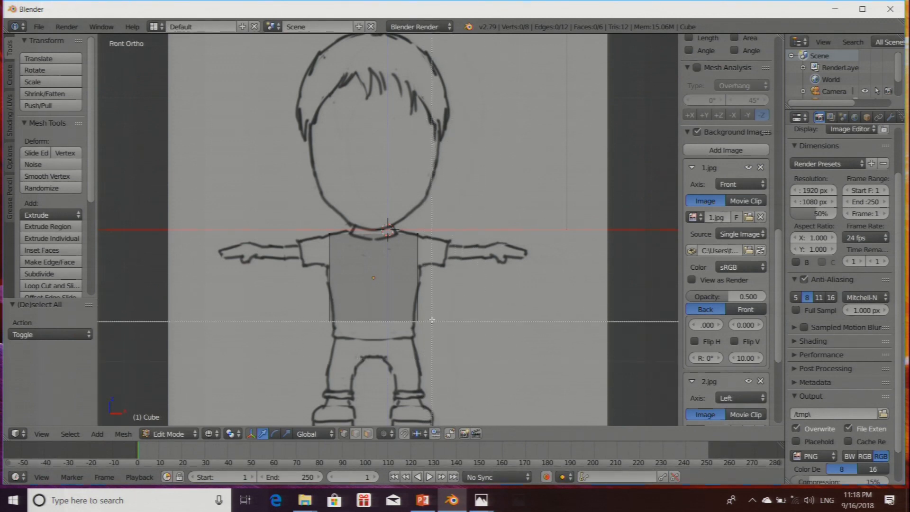
click(285, 308)
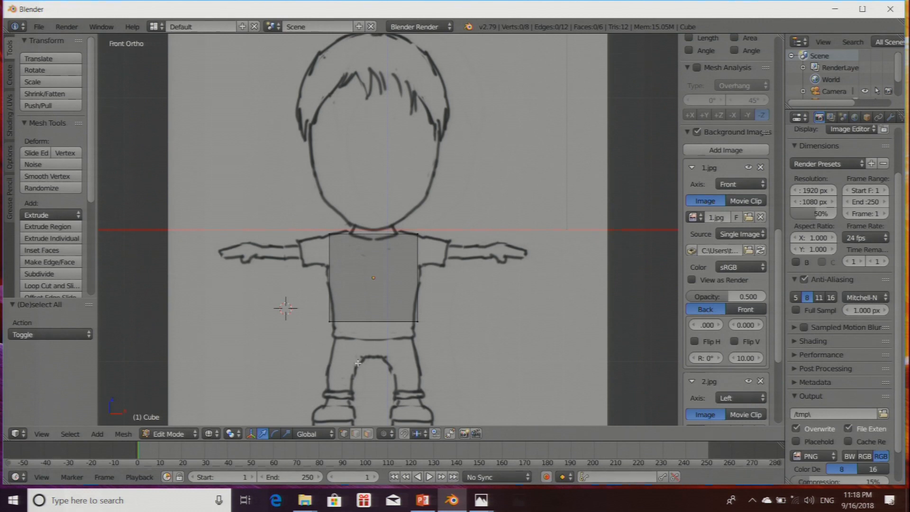
drag(290, 304, 491, 368)
drag(373, 288, 373, 308)
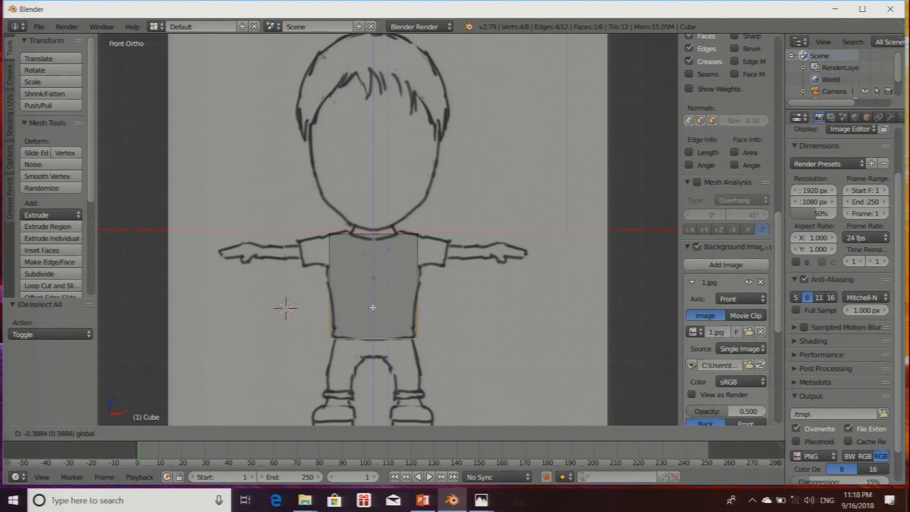
Step: Switch to the left view and lower the bottom vertices about 0.2 along Z to the shirt hem
click(42, 434)
click(57, 321)
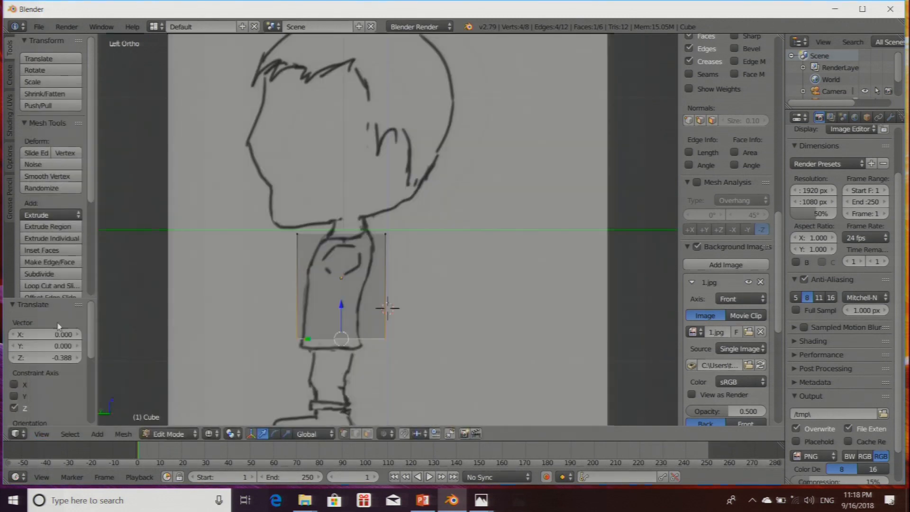
drag(340, 307, 341, 321)
scroll(355, 359, up, 2)
scroll(354, 359, down, 2)
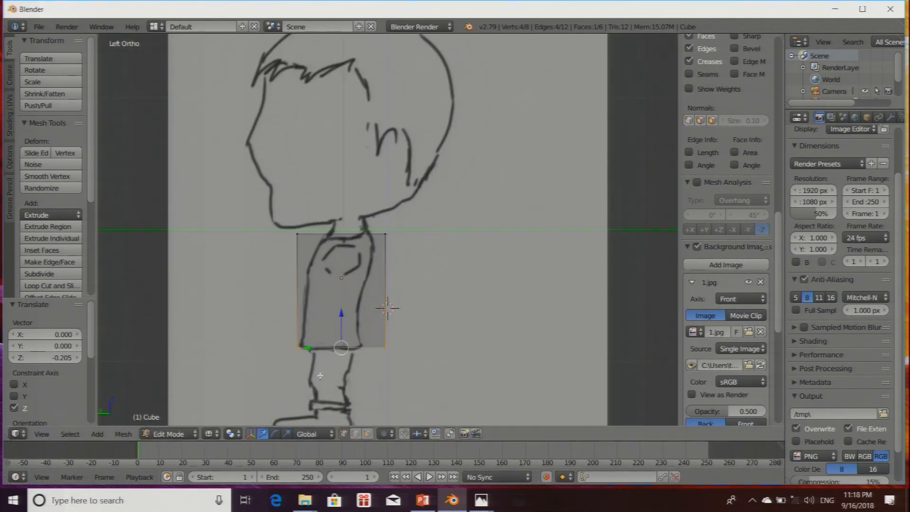
Step: Select only the vertices on the character's back side and move them about 0.3 along Y to the shirt's back outline
key(a)
key(b)
drag(369, 204, 436, 377)
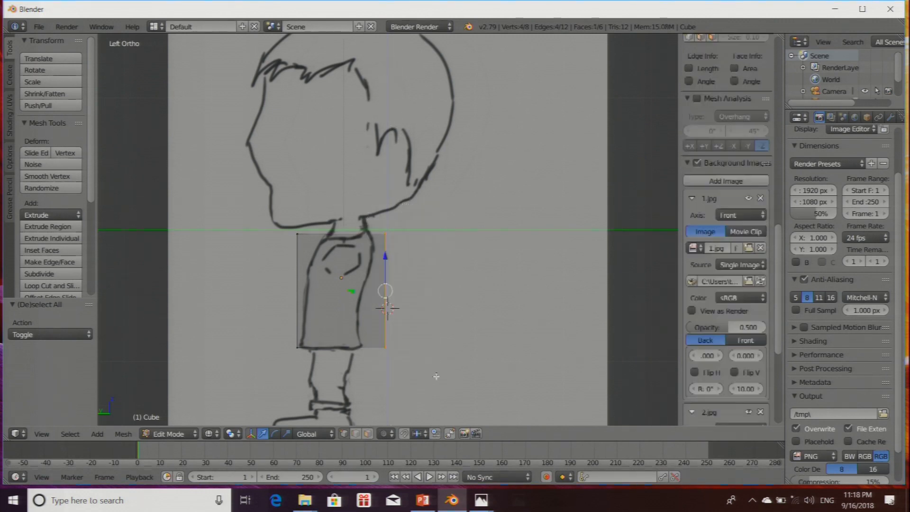
drag(360, 291, 346, 293)
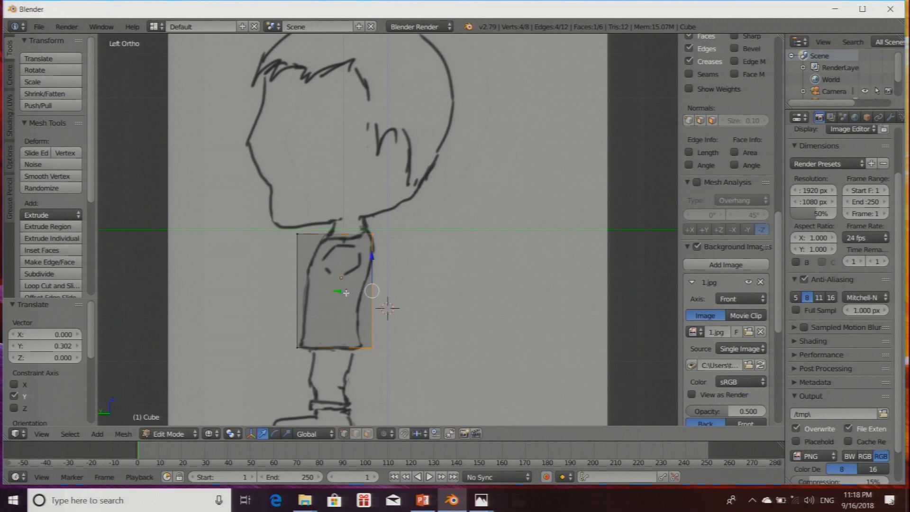
Step: Select only the vertices on the character's chest side and move them about -0.05 along Y toward the shirt outline
key(a)
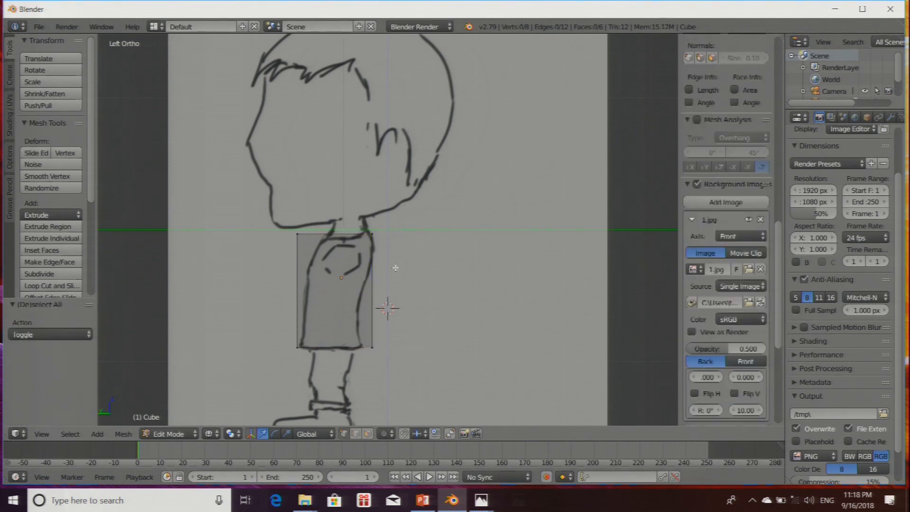
key(b)
drag(279, 229, 303, 353)
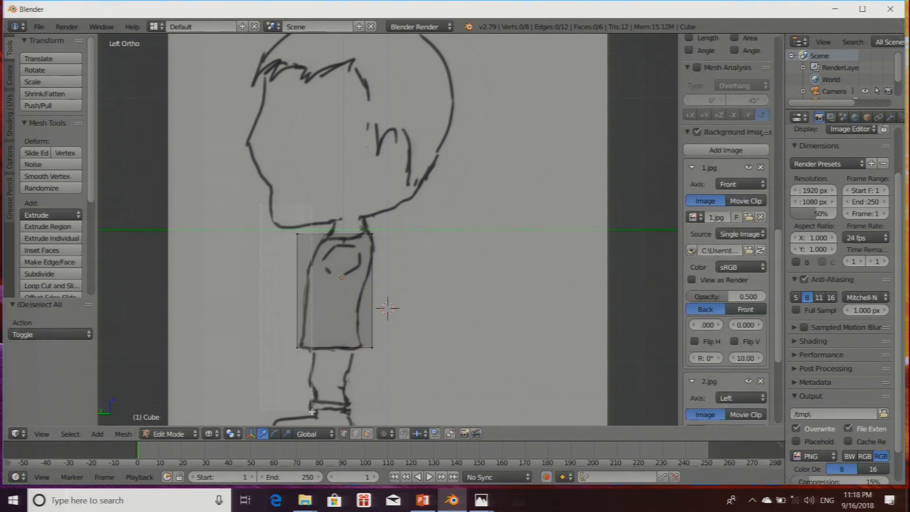
key(g)
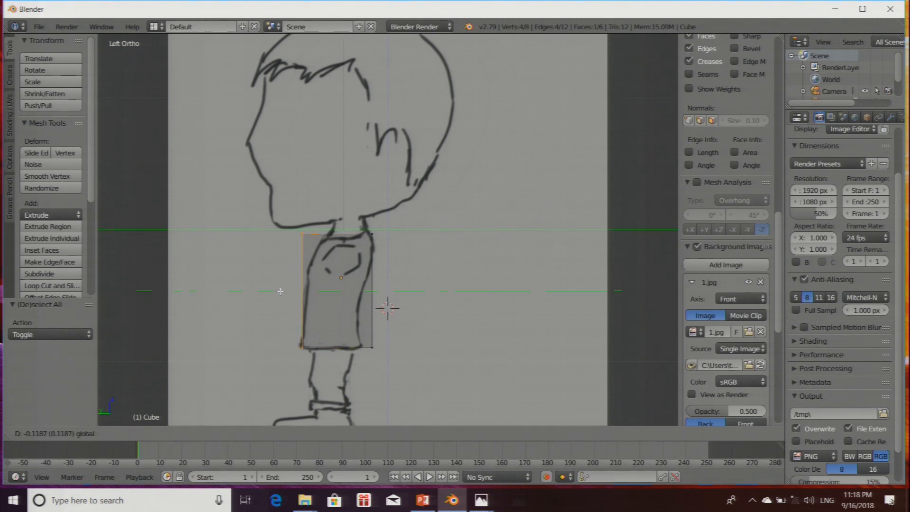
key(y)
click(278, 291)
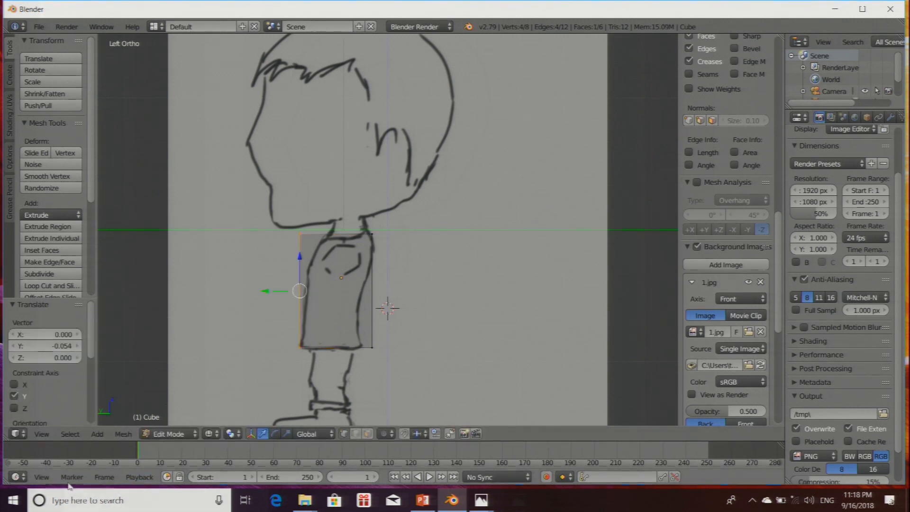
Step: Switch to the front view and add a vertical loop cut through the torso block, aligned with the left edge of the neck
click(42, 434)
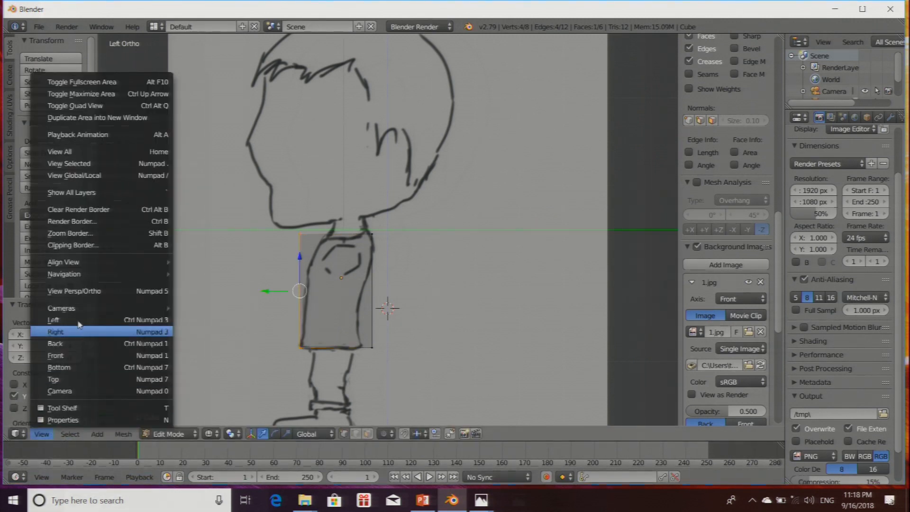
click(52, 349)
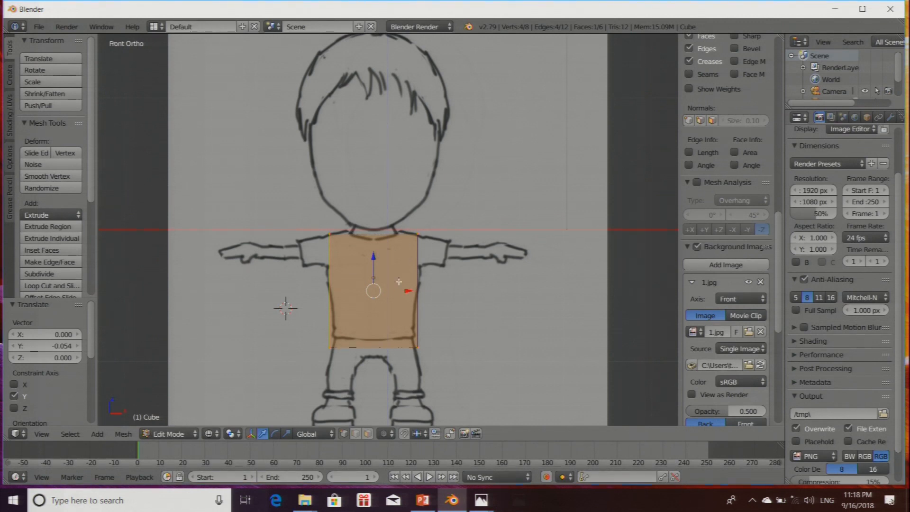
scroll(478, 366, up, 2)
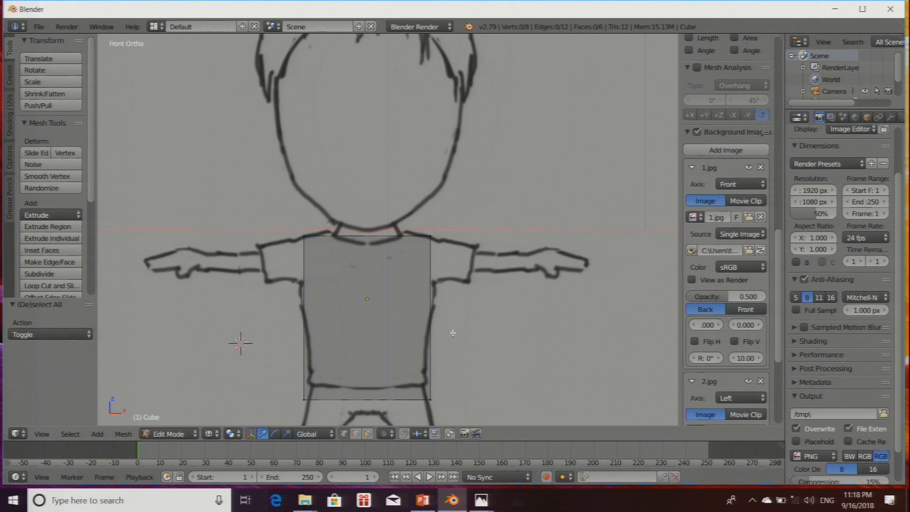
scroll(458, 303, down, 1)
scroll(442, 365, up, 1)
key(ctrl+r)
key(ctrl+r)
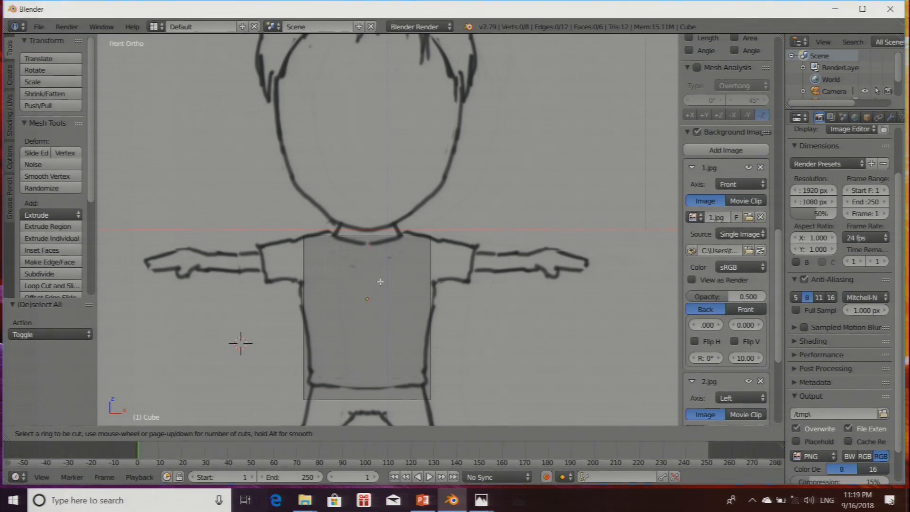
click(370, 254)
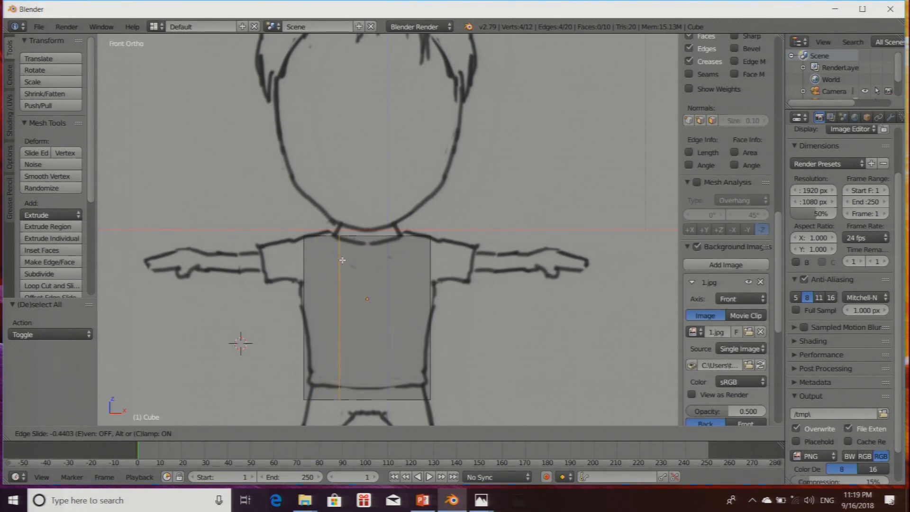
click(340, 260)
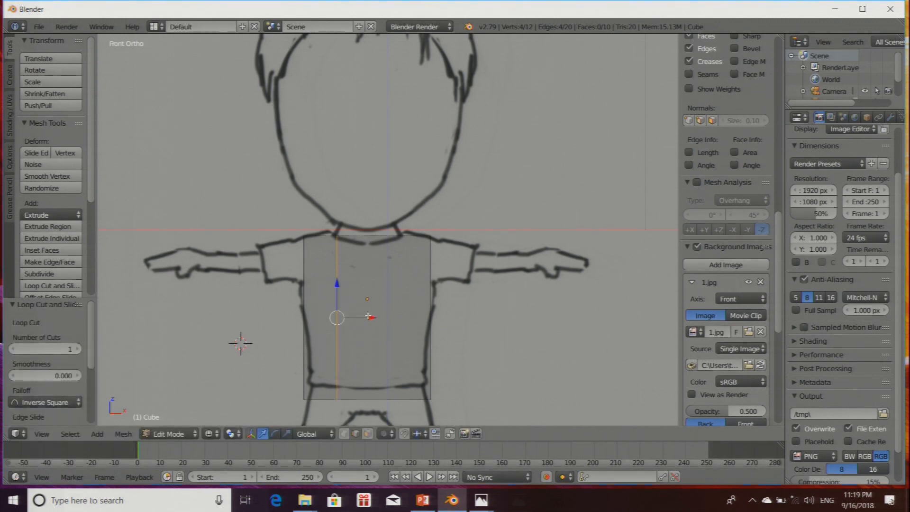
Step: Try a horizontal loop cut across the torso block, raised to the height of the sleeves
key(ctrl+r)
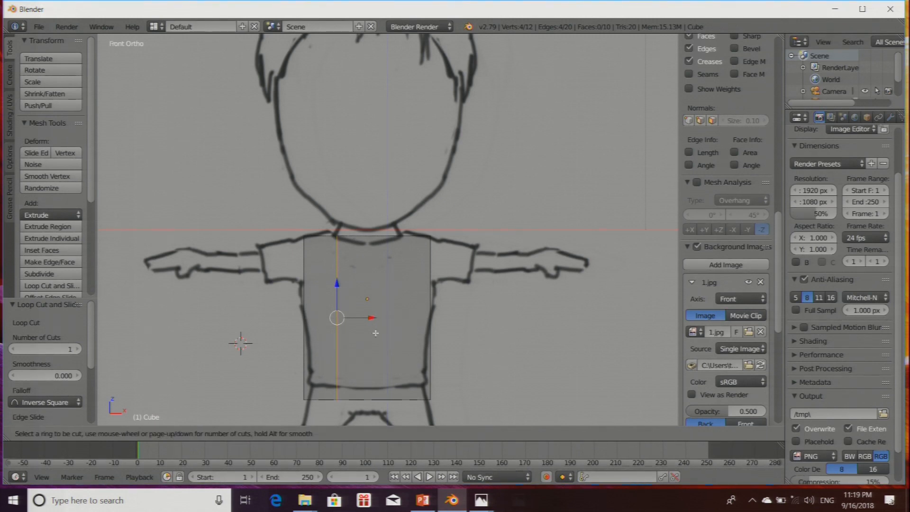
click(375, 325)
click(376, 337)
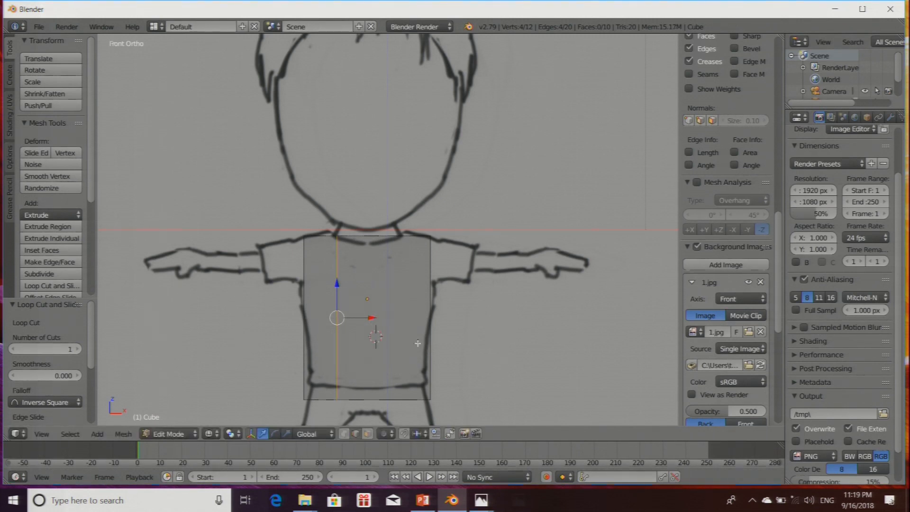
key(ctrl+r)
click(395, 307)
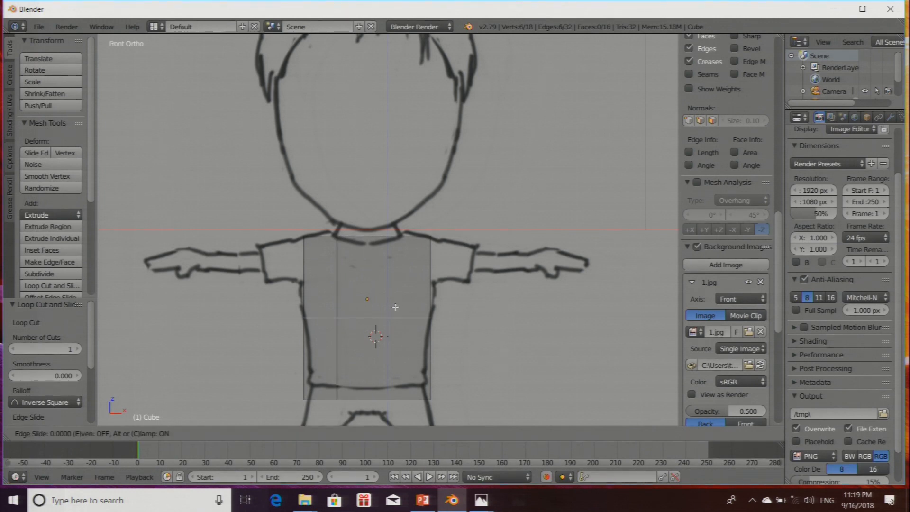
click(398, 257)
Step: Try a vertical loop cut near the right edge of the neck, and undo both this cut and the horizontal one
key(ctrl+r)
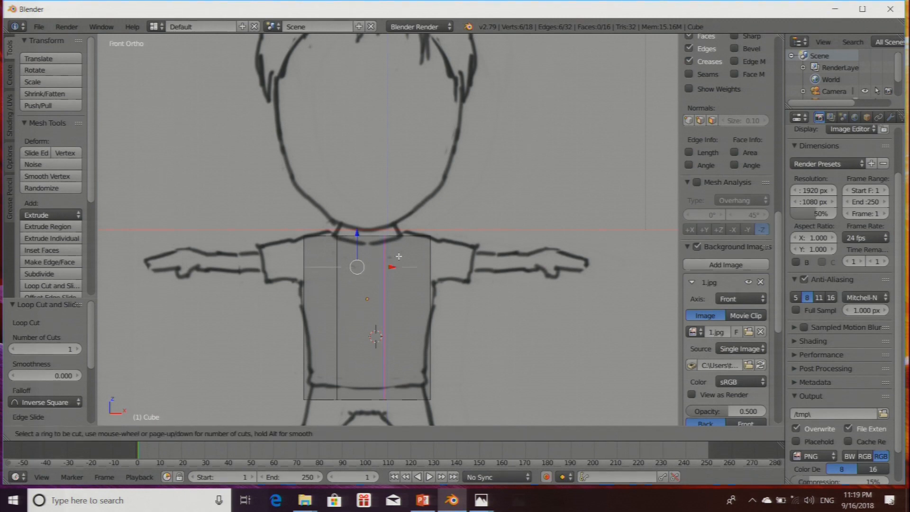
click(399, 256)
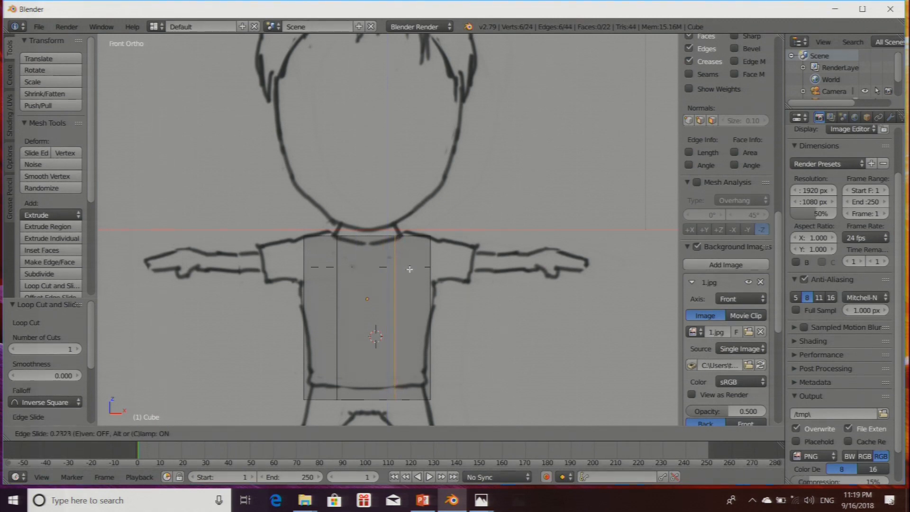
click(407, 270)
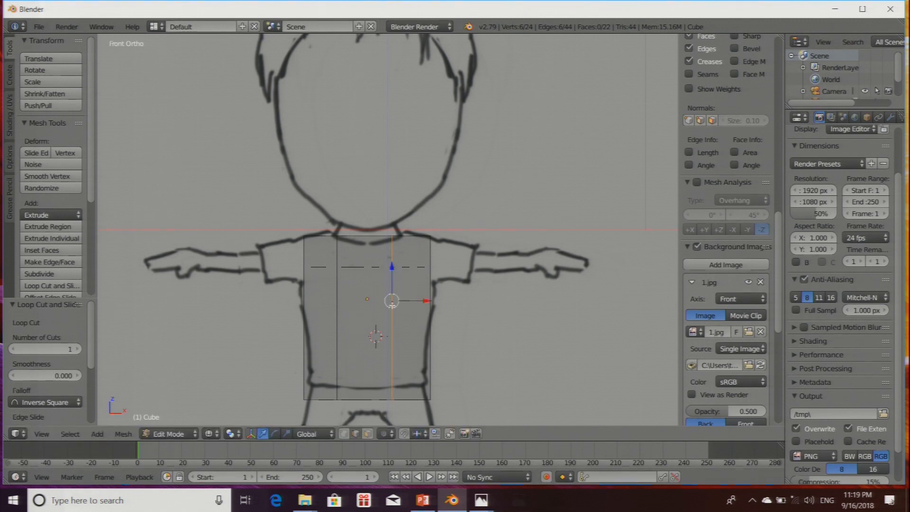
key(ctrl+z)
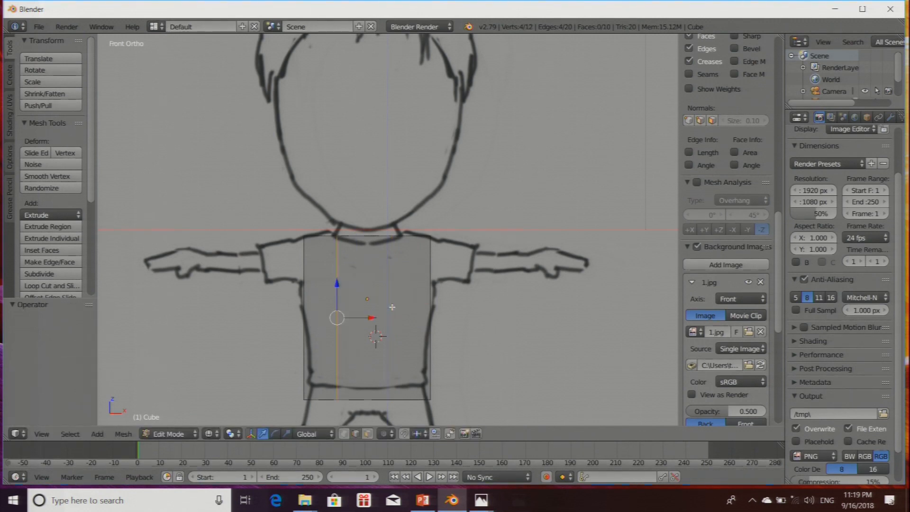
Step: Move the vertical cut 0.187 along X and add a horizontal loop cut across the torso block level with the sleeves' lower edge
key(ctrl+r)
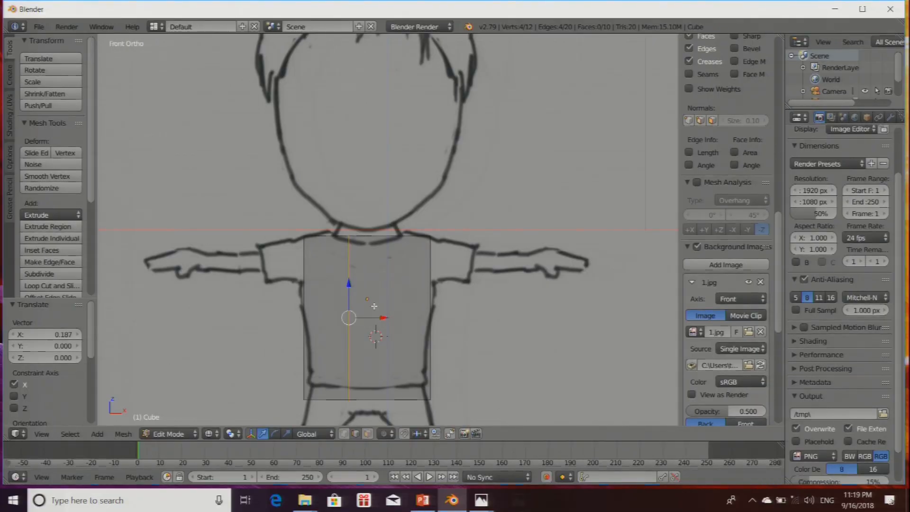
key(ctrl+r)
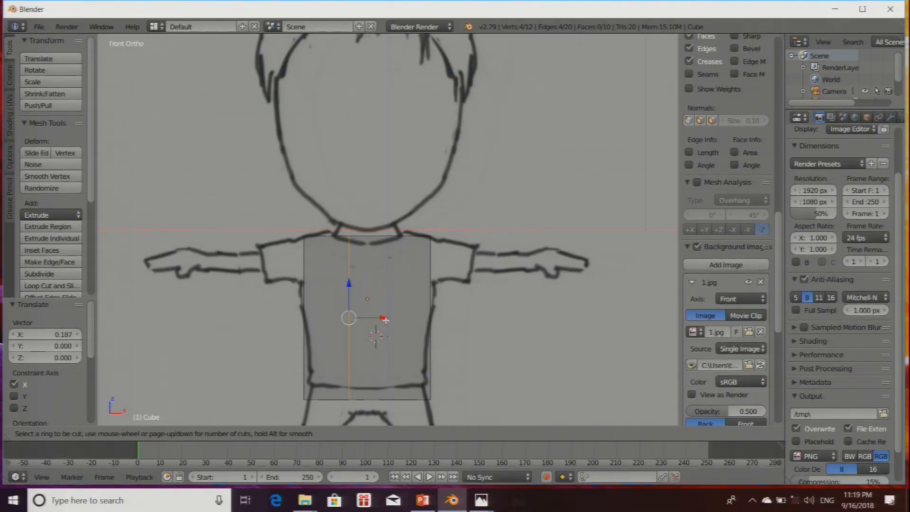
click(382, 317)
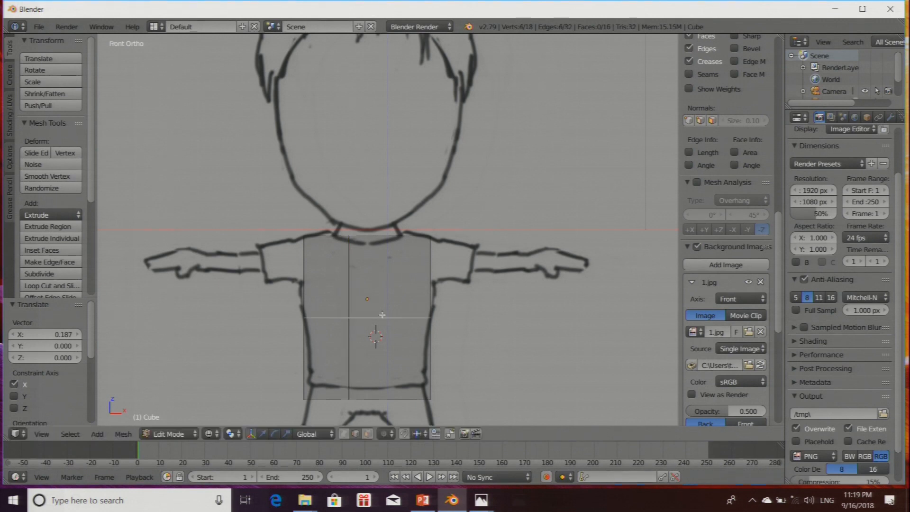
click(389, 279)
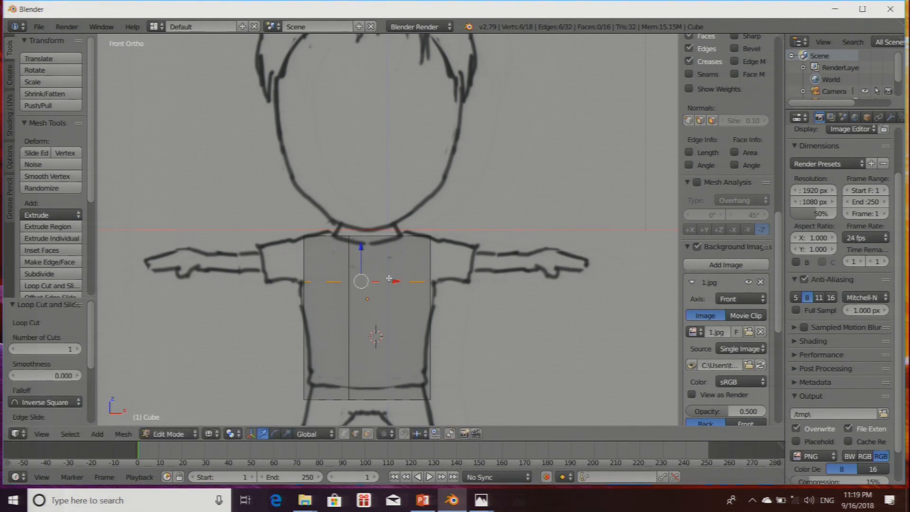
Step: Add a second vertical loop cut through the torso block near the right edge of the neck
key(ctrl+r)
click(384, 278)
click(385, 280)
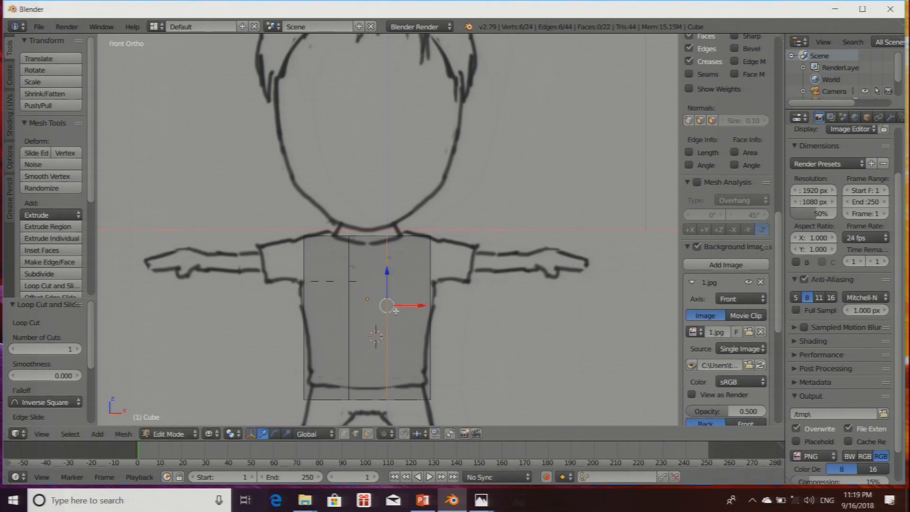
Step: Add two horizontal loop cuts below the sleeve-level cut, one around the torso's middle and one slightly lower
scroll(397, 309, down, 1)
key(ctrl+r)
click(400, 306)
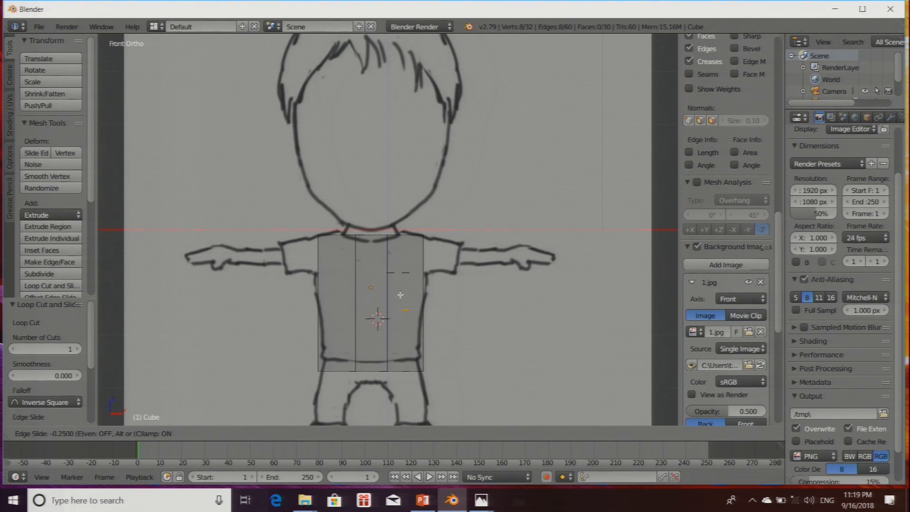
click(400, 294)
key(ctrl+r)
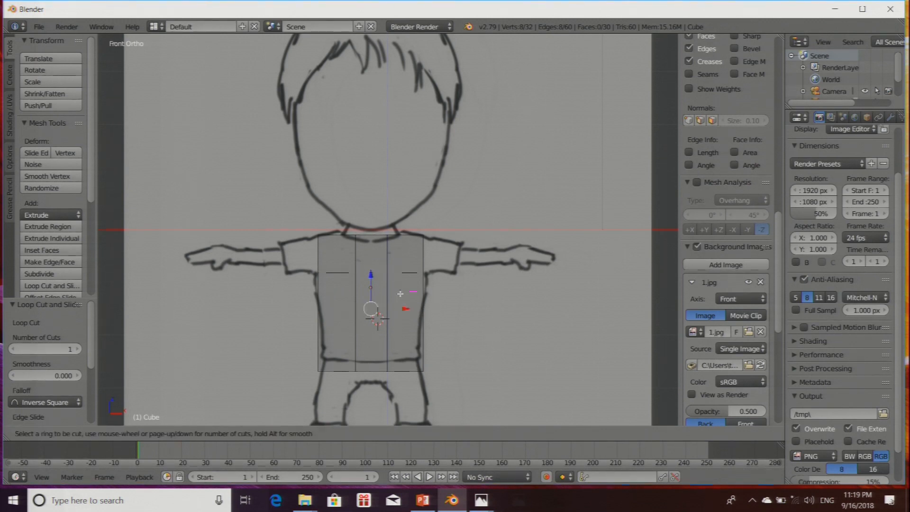
click(396, 333)
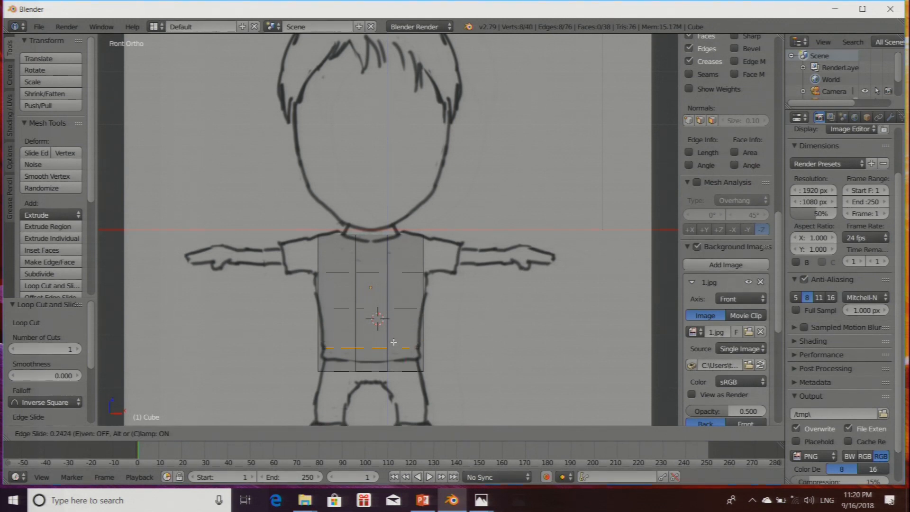
click(399, 323)
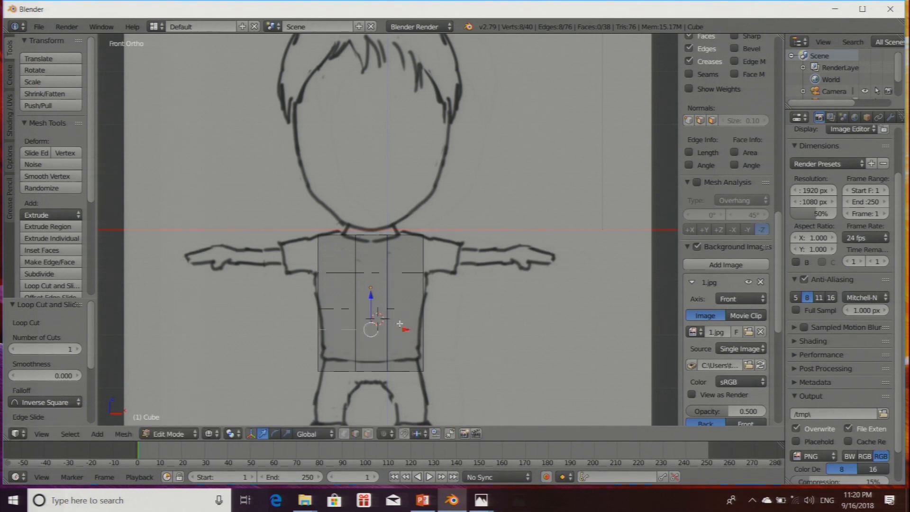
Step: Add another horizontal loop cut across the torso block just above the shirt's hem
key(ctrl+r)
click(399, 344)
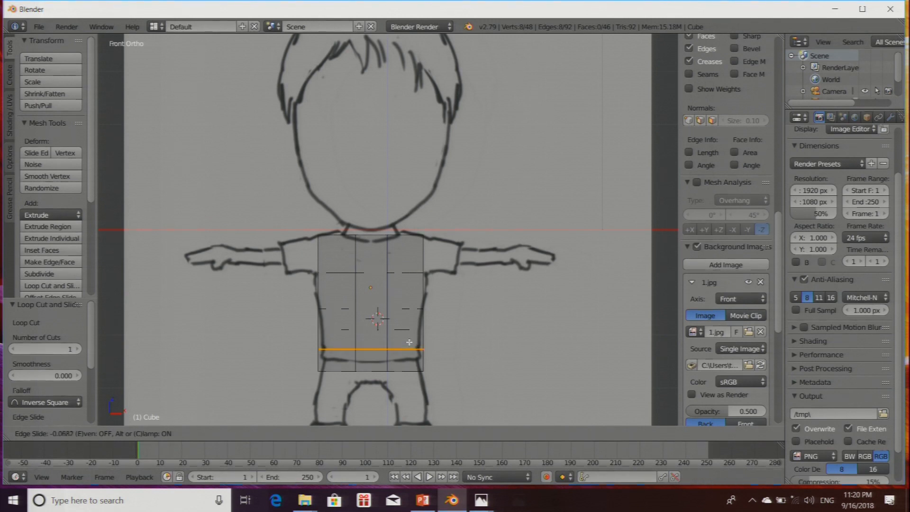
click(411, 342)
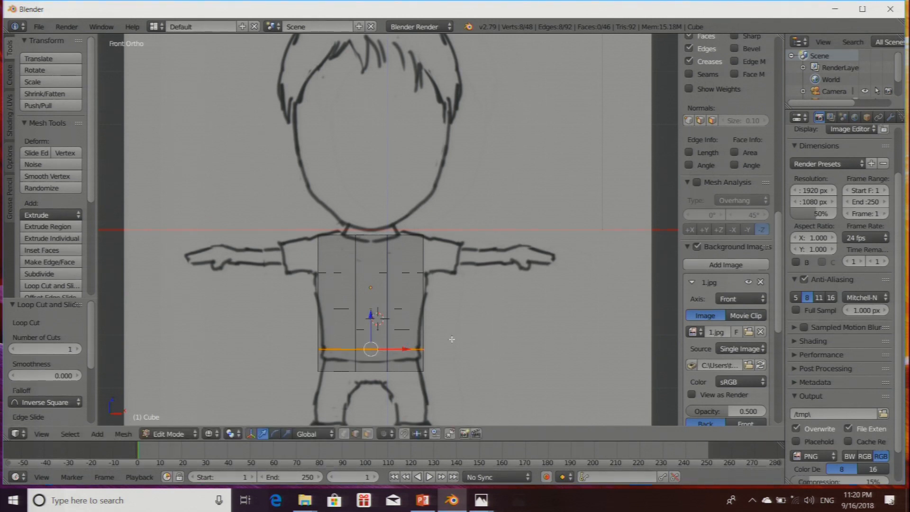
Step: Switch to the left view, change to vertex selection and clear the current selection
scroll(452, 337, up, 1)
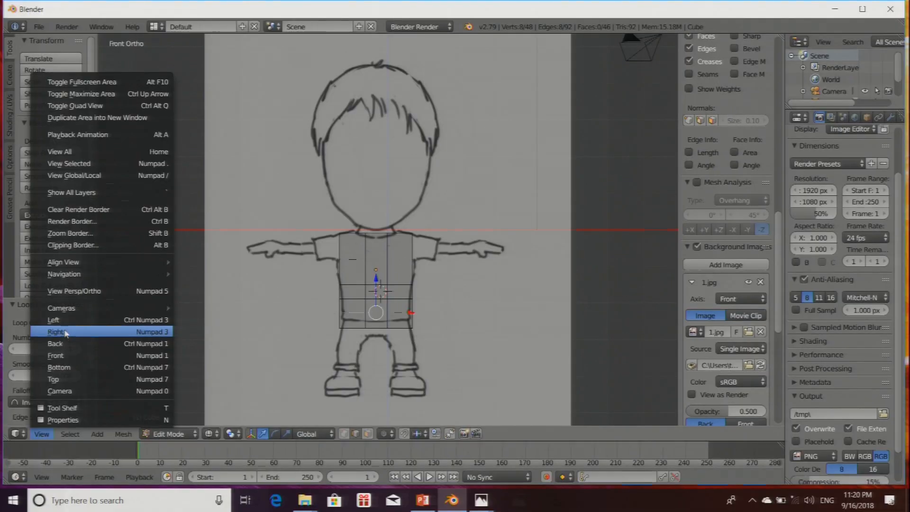
click(61, 320)
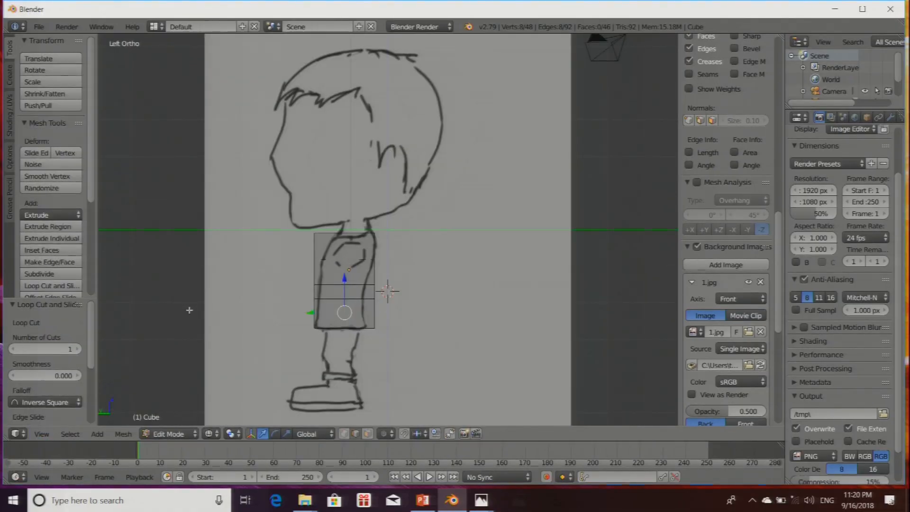
scroll(357, 311, down, 1)
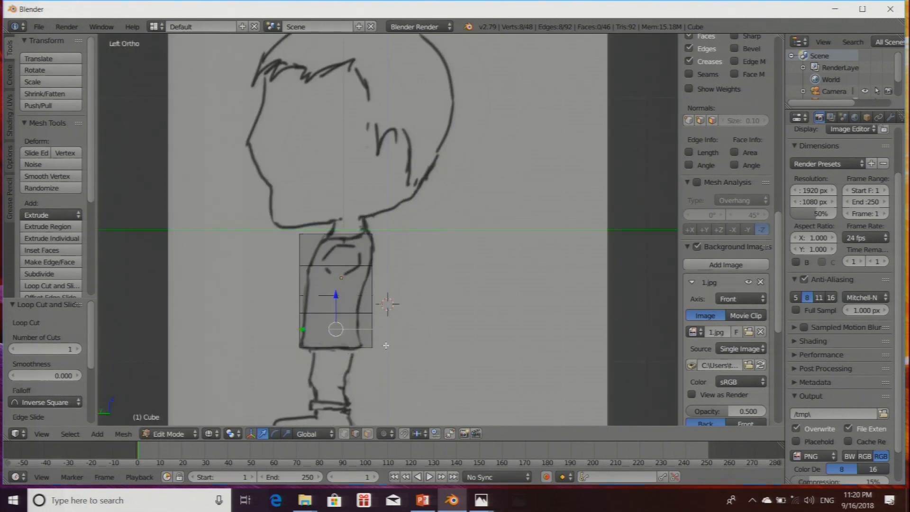
click(344, 434)
key(a)
scroll(385, 310, up, 2)
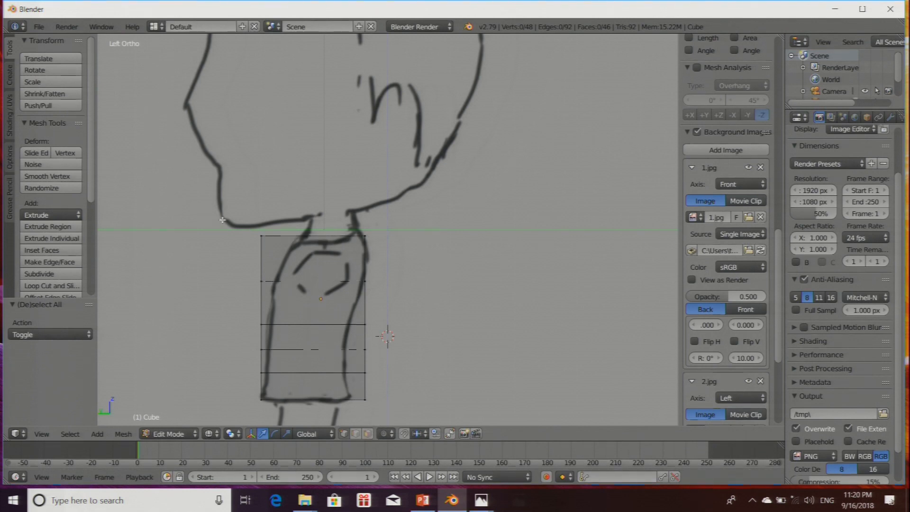
Step: Select the top vertices on the chest side and move them about -0.457 along Y toward the neck
key(b)
drag(372, 246, 227, 217)
key(g)
key(y)
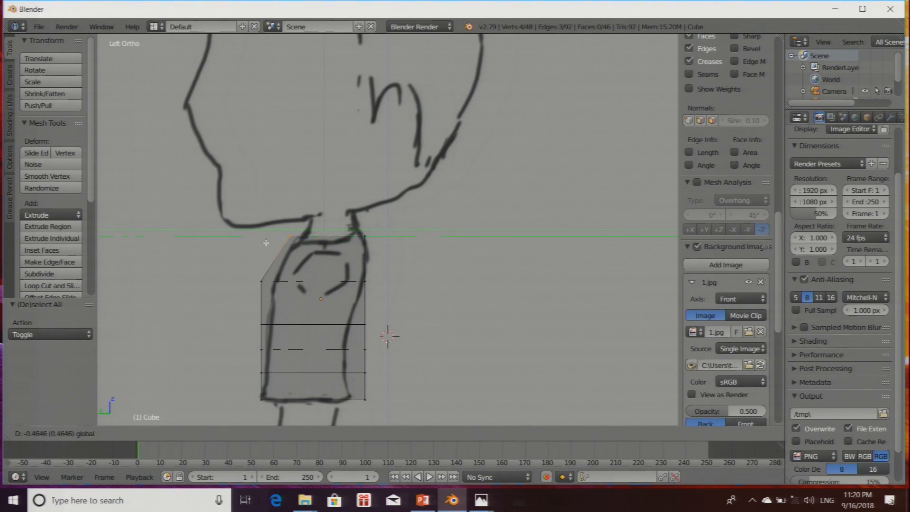
click(271, 267)
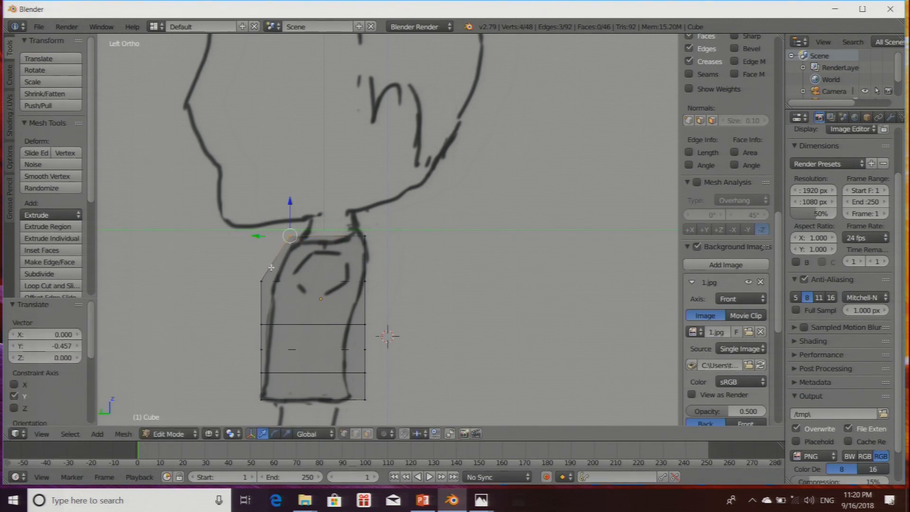
Step: Select the chest-side vertices of the second row from the top and move them -0.15 along Y to the shirt outline
key(a)
click(236, 270)
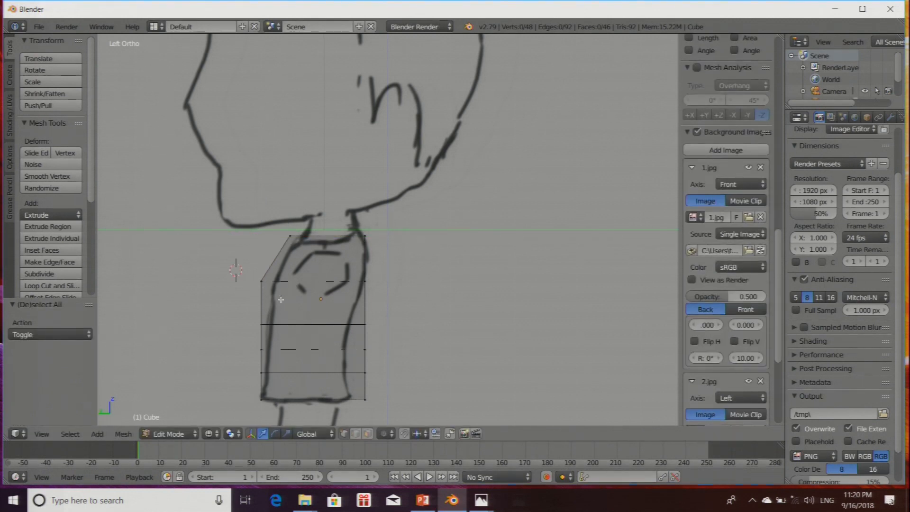
key(b)
mouse_move(238, 274)
mouse_down()
mouse_move(311, 306)
mouse_move(248, 284)
mouse_up()
scroll(273, 318, down, 1)
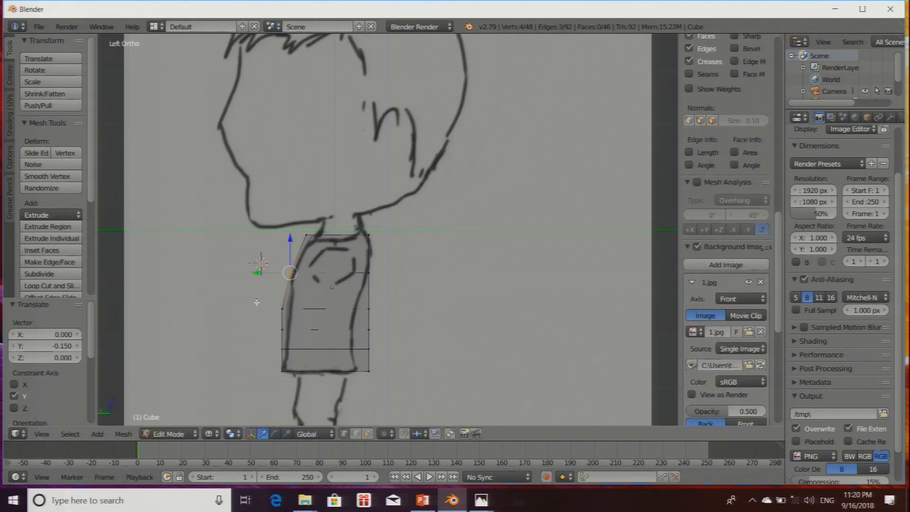
Step: Select the chest-side vertices of the third row from the top and move them about -0.09 along Y
key(a)
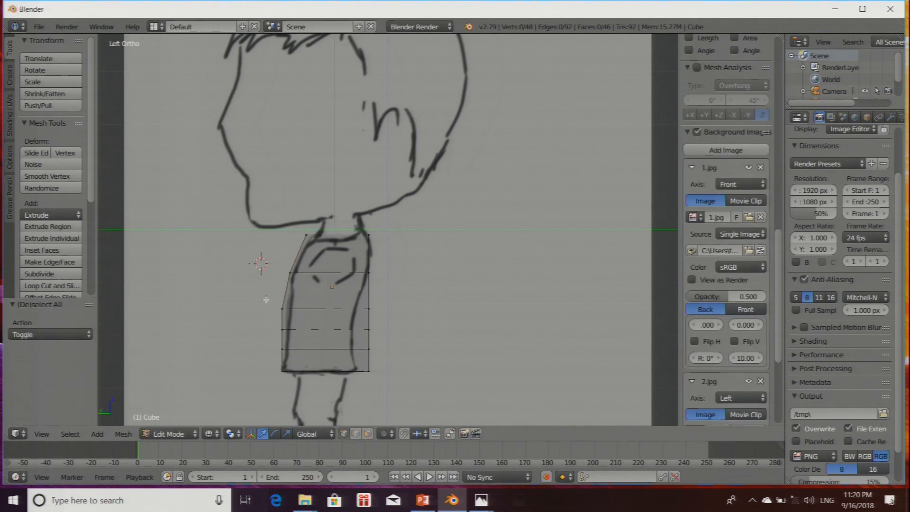
key(b)
mouse_move(253, 299)
mouse_down()
mouse_move(311, 325)
mouse_move(265, 310)
mouse_up()
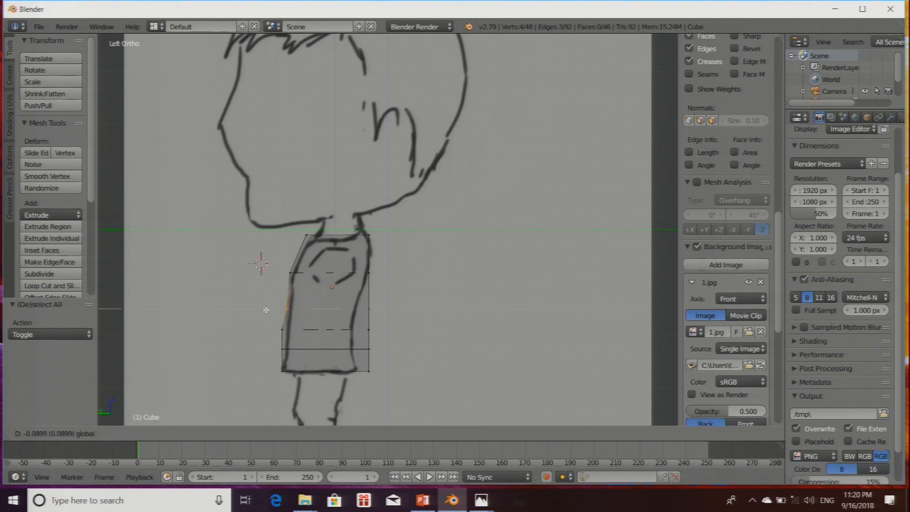
click(266, 311)
Step: Select the chest-side vertices of the two rows above the bottom edge and move them -0.081 along Y
key(a)
key(b)
drag(260, 321, 300, 356)
key(g)
key(y)
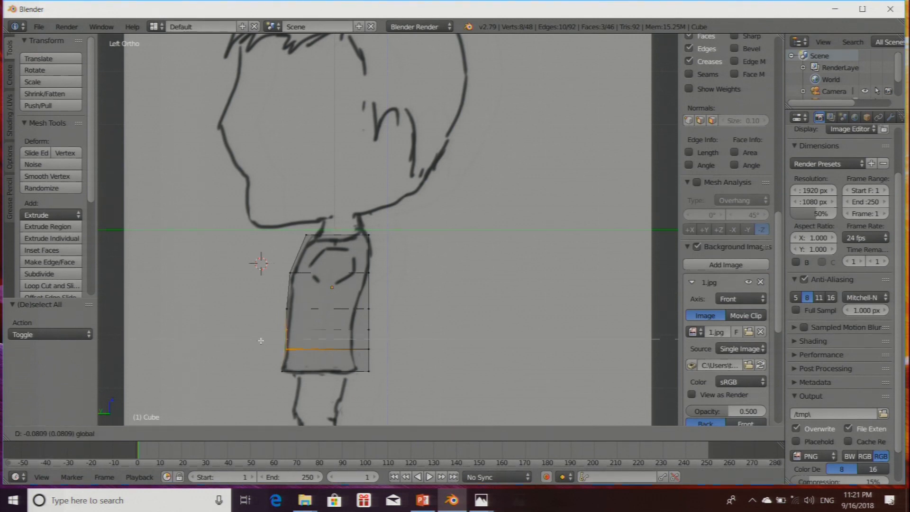
click(261, 341)
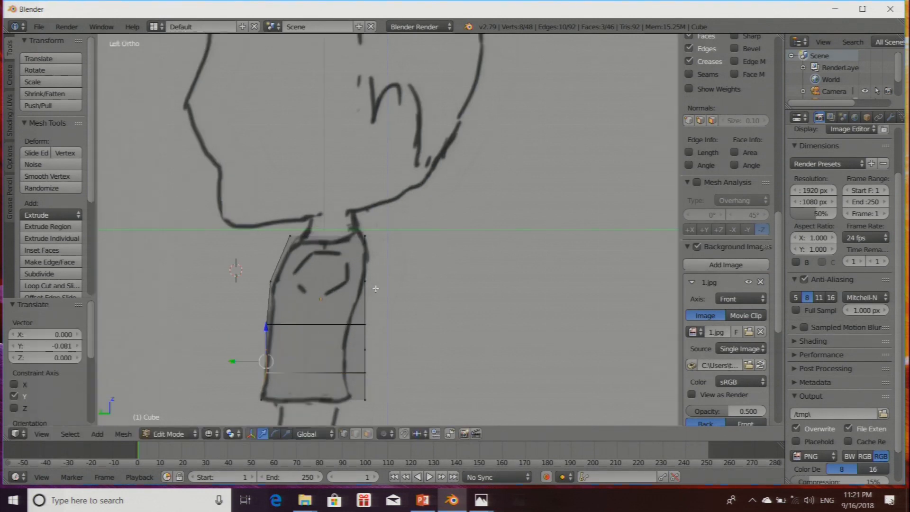
Step: Move the back-side vertices of the two middle rows about 0.231 along Y to the shirt outline, checking the mesh from an angle
scroll(377, 303, up, 2)
key(a)
key(b)
mouse_move(374, 392)
mouse_down()
mouse_move(345, 328)
mouse_move(334, 359)
mouse_move(319, 359)
mouse_up()
scroll(319, 359, down, 2)
mouse_move(319, 358)
middle_down()
mouse_move(367, 355)
mouse_move(361, 360)
middle_up()
click(47, 435)
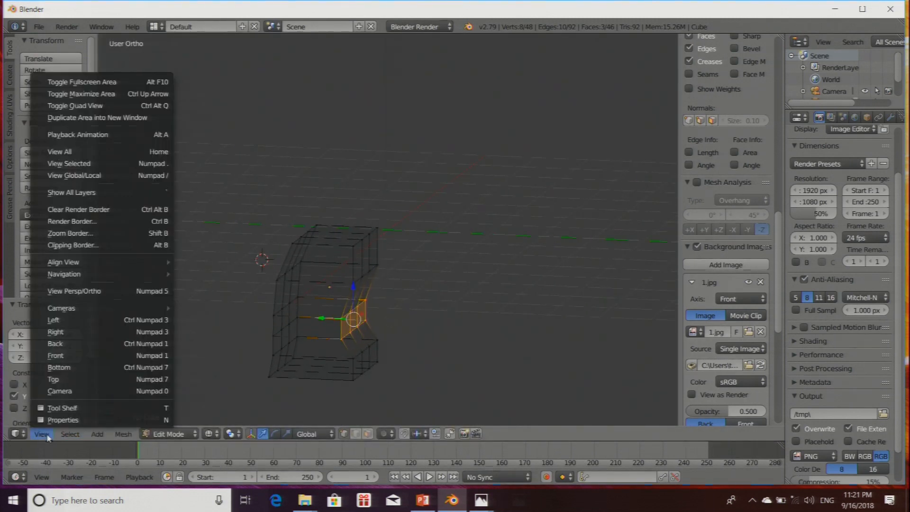
click(63, 322)
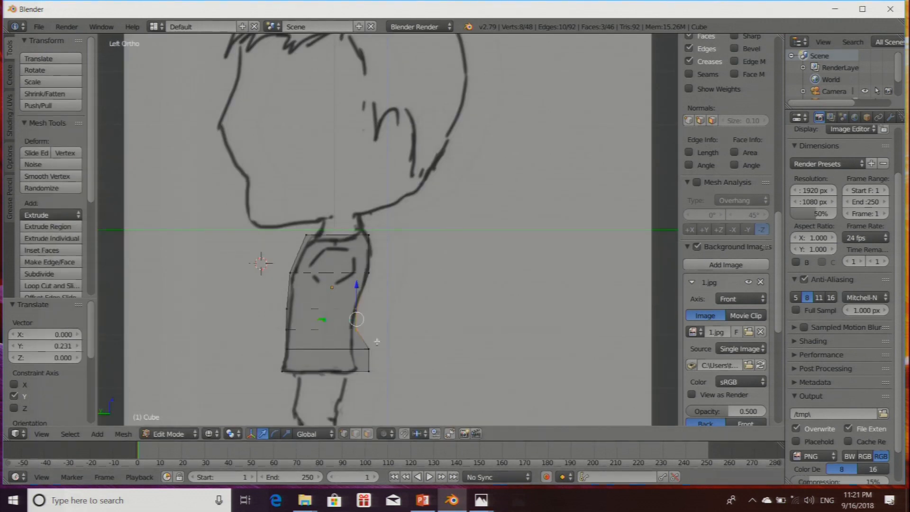
drag(335, 320, 334, 317)
Step: Align the back-side vertices of the two lowest rows with the shirt outline, moving the bottom row -0.117 along Y
key(a)
key(b)
drag(406, 395, 326, 361)
key(a)
key(b)
drag(411, 392, 339, 371)
scroll(304, 348, up, 1)
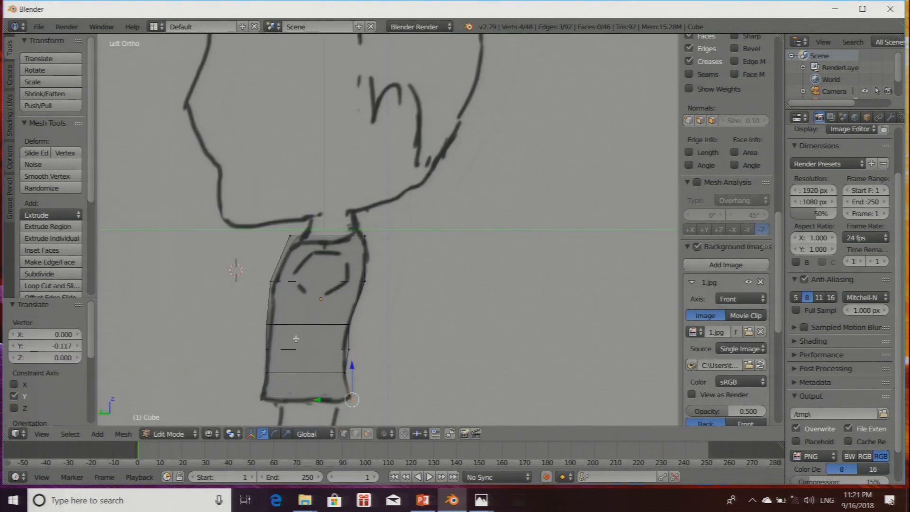
Step: Nudge the chest-side vertices of the second row from the top inward along Y onto the shirt outline
key(a)
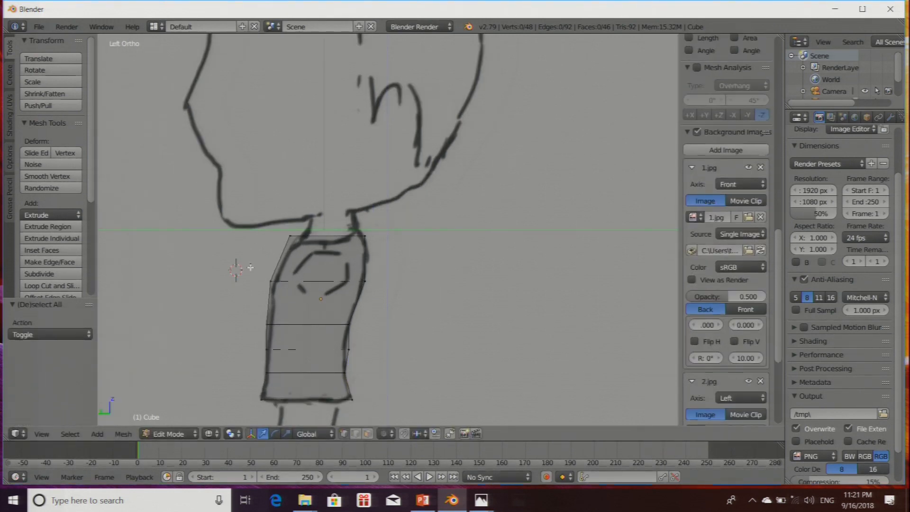
key(b)
drag(262, 273, 302, 301)
drag(251, 281, 254, 281)
Step: Select the top chest-side vertices and move them -0.075 along Y toward the neck
key(a)
key(b)
drag(279, 227, 311, 257)
drag(264, 236, 268, 236)
scroll(340, 261, down, 1)
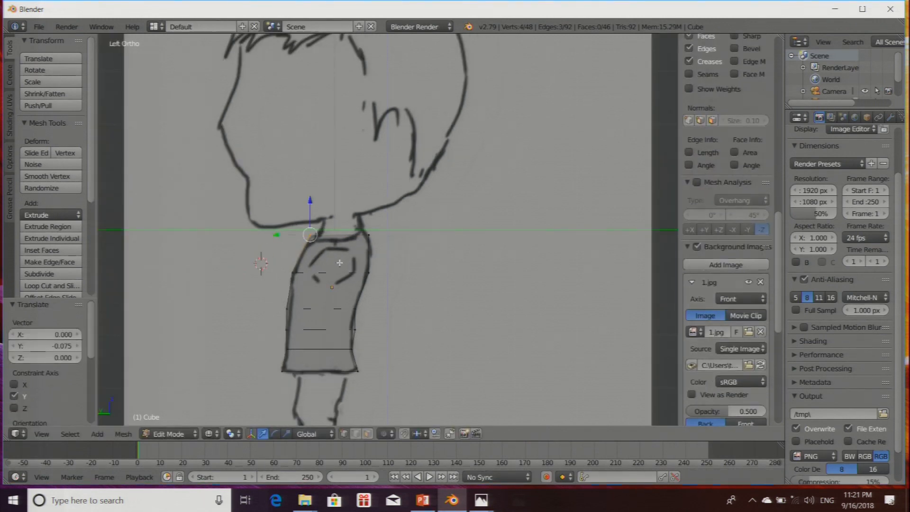
Step: Select the chest-side vertices of the two middle rows and move them 0.072 along Y
key(a)
key(b)
drag(263, 295, 264, 320)
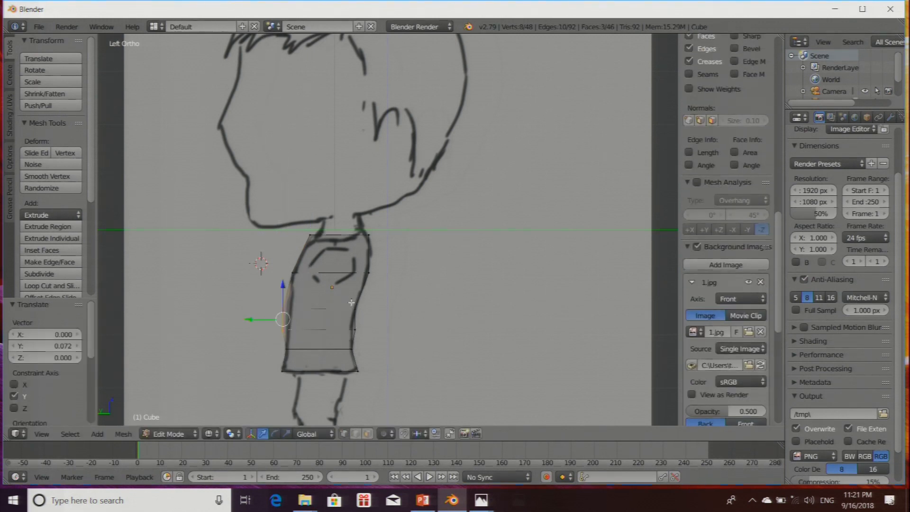
Step: Select the back-side vertices of the two middle rows and move them 0.063 along Y
key(a)
key(b)
drag(339, 304, 376, 343)
drag(327, 320, 324, 319)
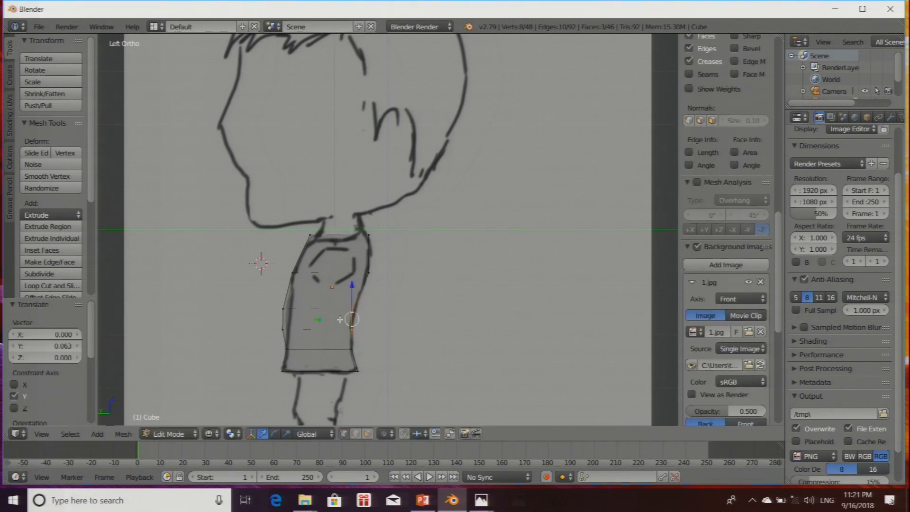
Step: Switch to the front view and deselect all torso vertices
scroll(359, 317, down, 4)
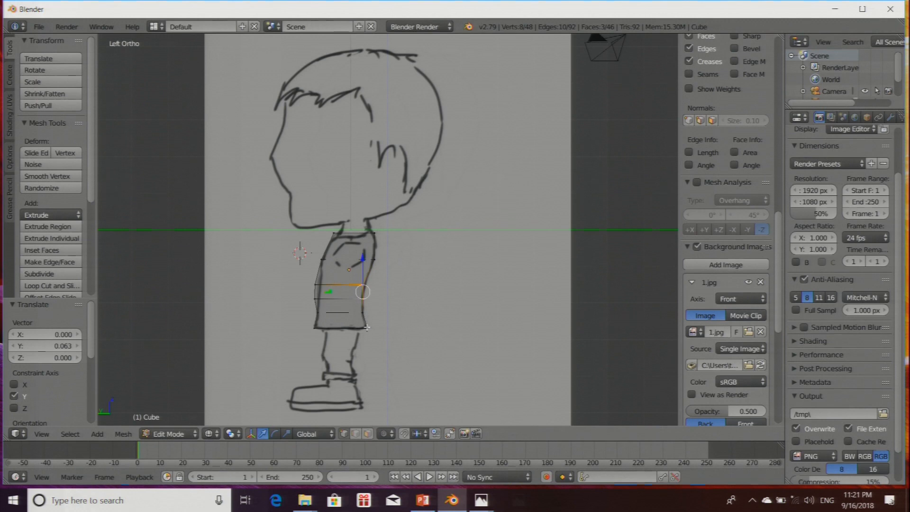
scroll(368, 328, up, 1)
scroll(397, 321, down, 1)
scroll(383, 350, up, 1)
scroll(406, 319, down, 1)
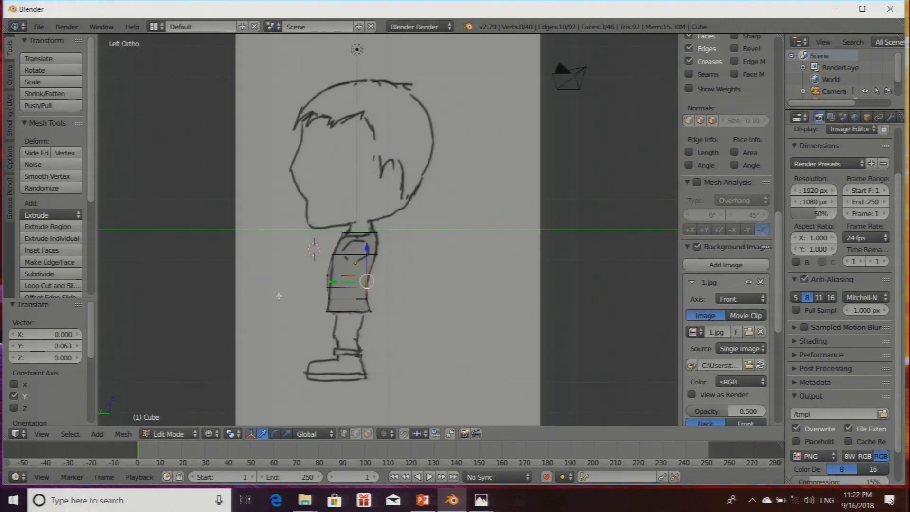
click(43, 435)
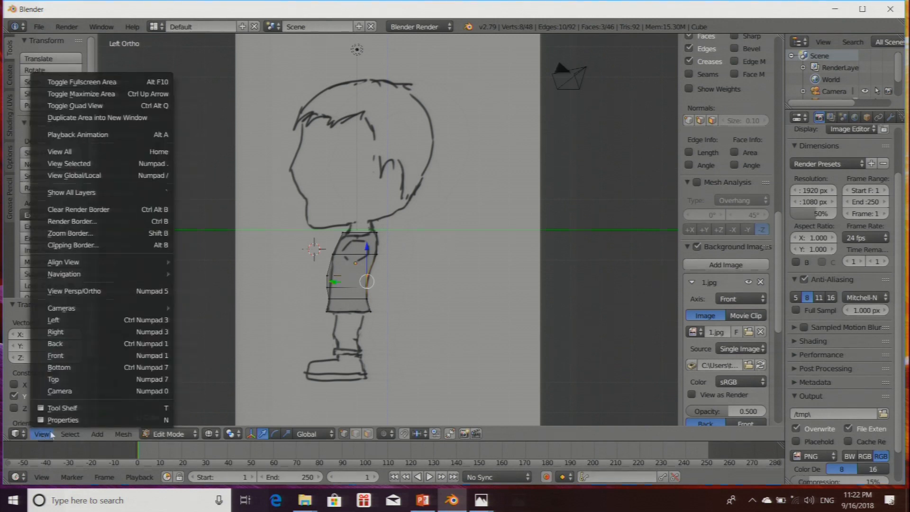
click(56, 355)
scroll(308, 257, up, 2)
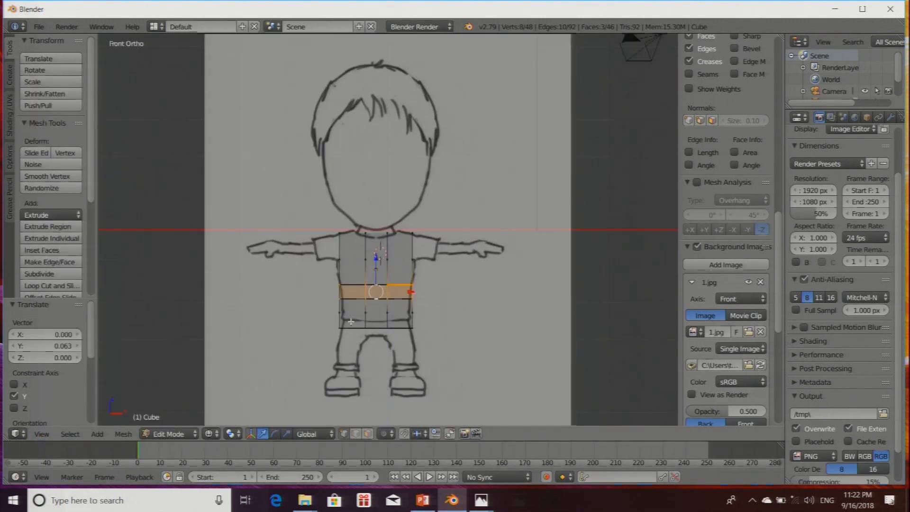
key(a)
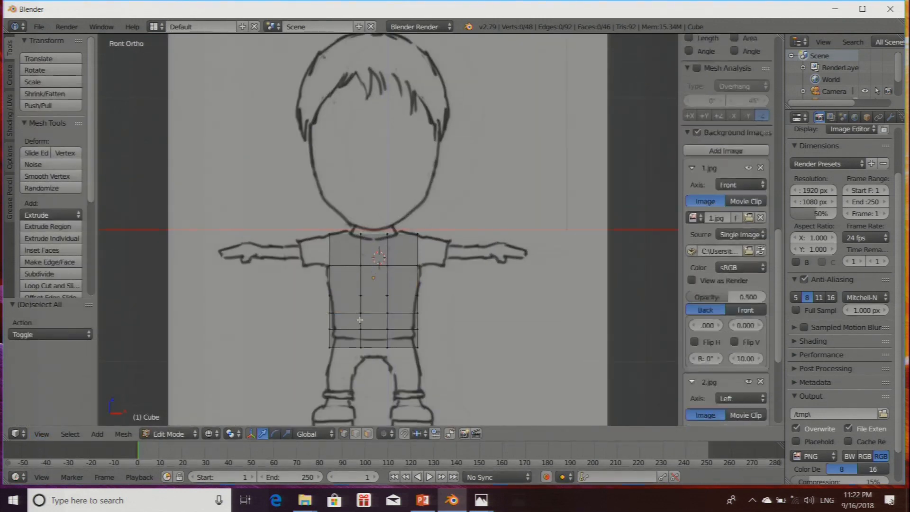
Step: Select the uppermost side face on both sides of the torso in face select mode and return to the front view
scroll(471, 292, up, 1)
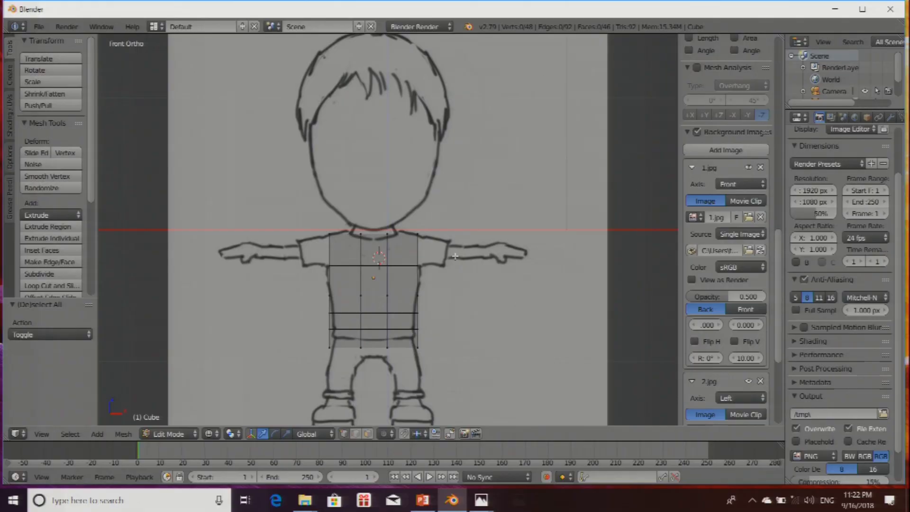
scroll(447, 299, up, 3)
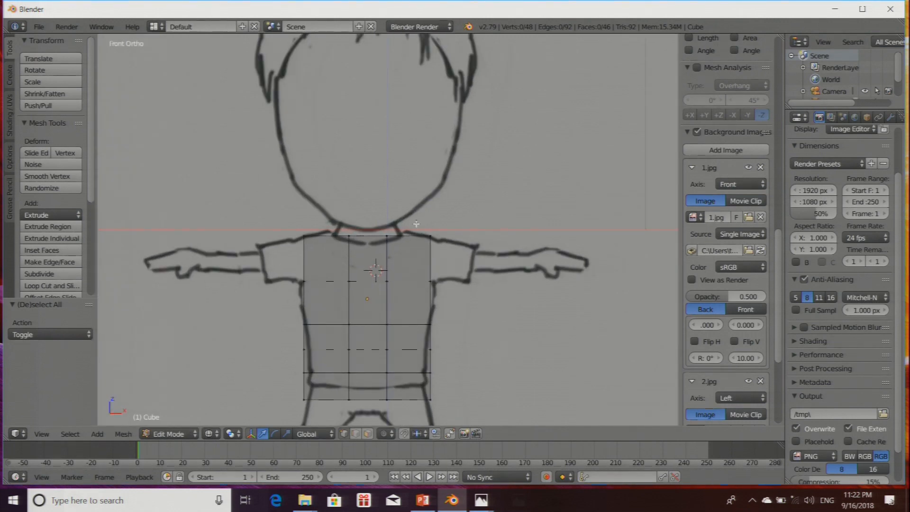
scroll(431, 289, down, 2)
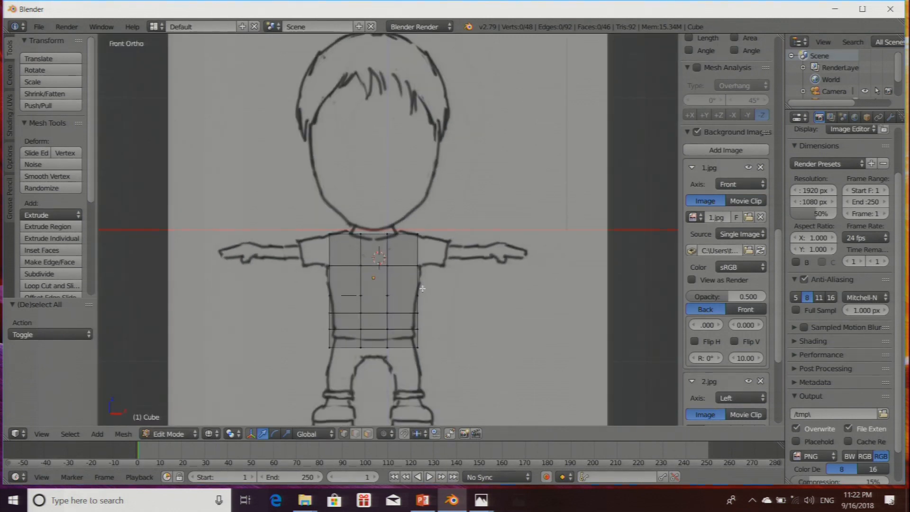
middle_drag(424, 293, 435, 243)
right_click(442, 247)
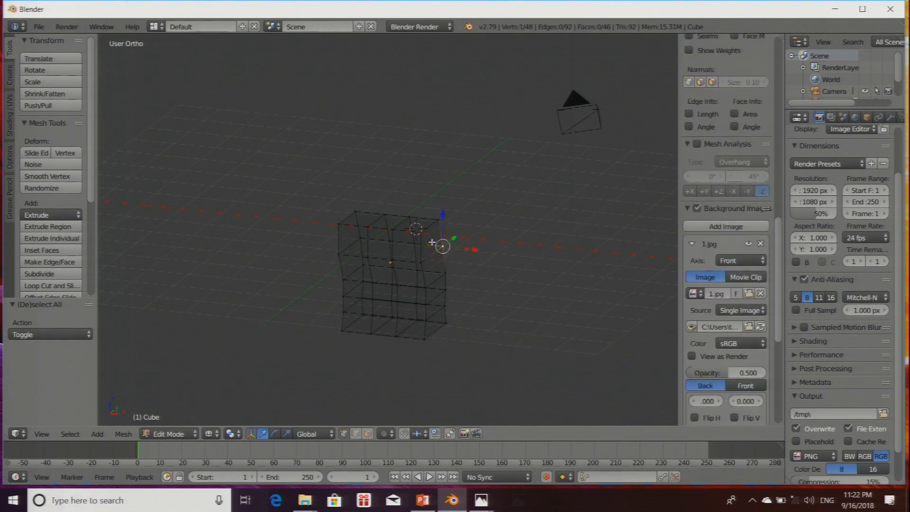
click(368, 434)
right_click(433, 245)
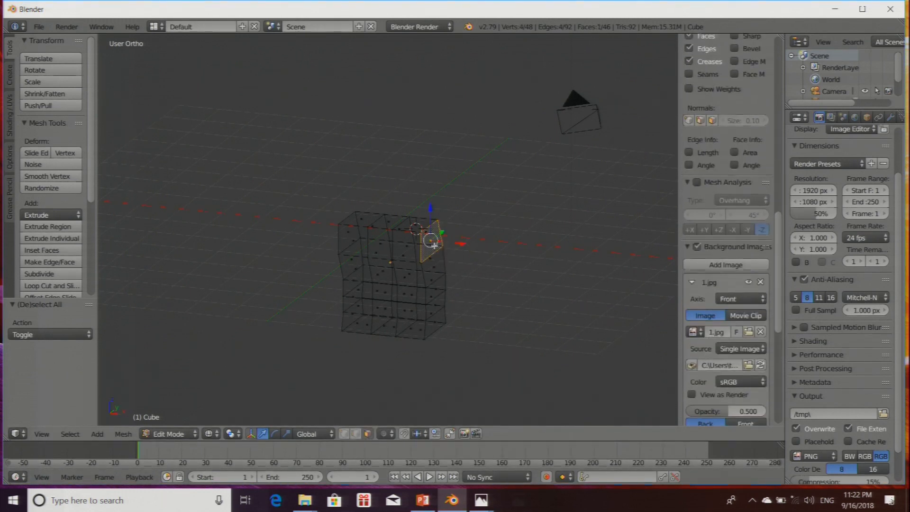
middle_drag(461, 314, 507, 310)
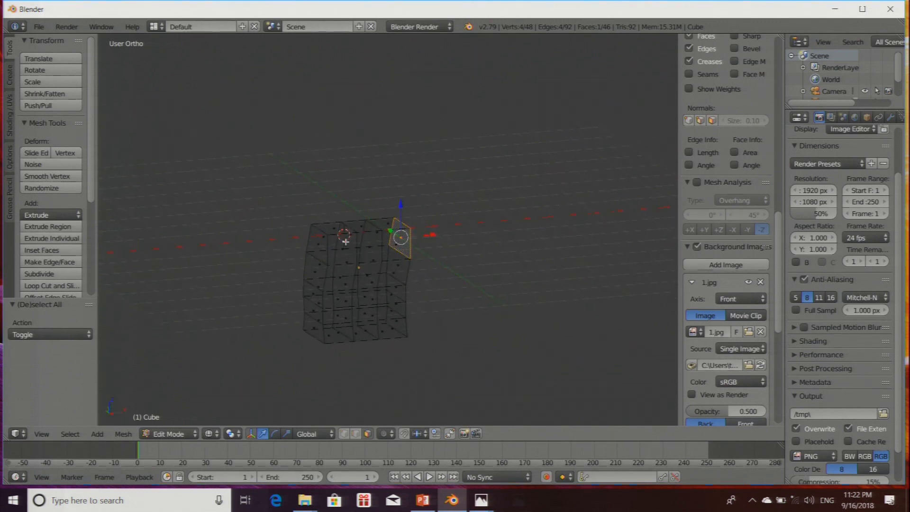
shift+right_click(319, 244)
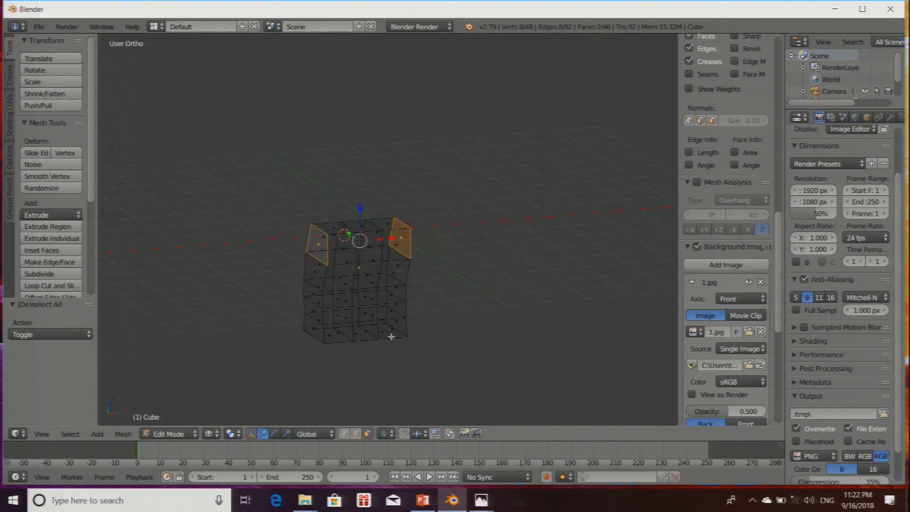
scroll(373, 329, down, 2)
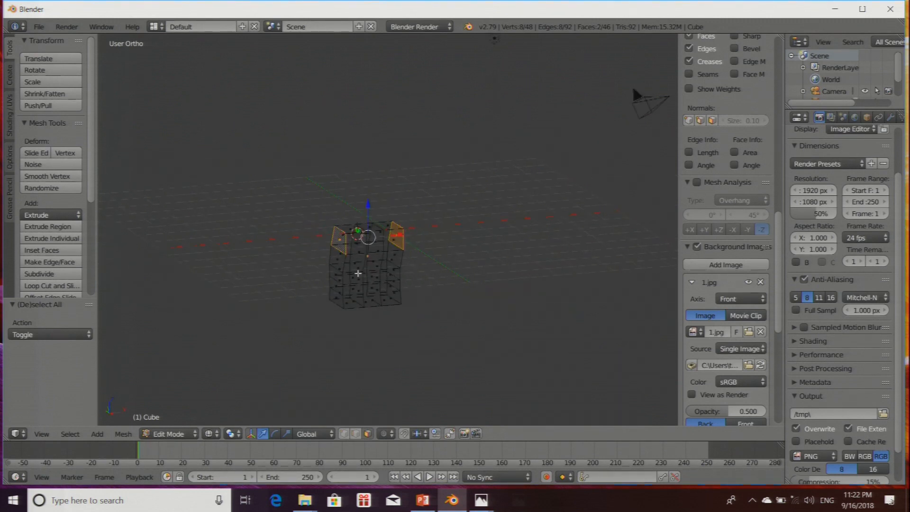
scroll(361, 277, up, 2)
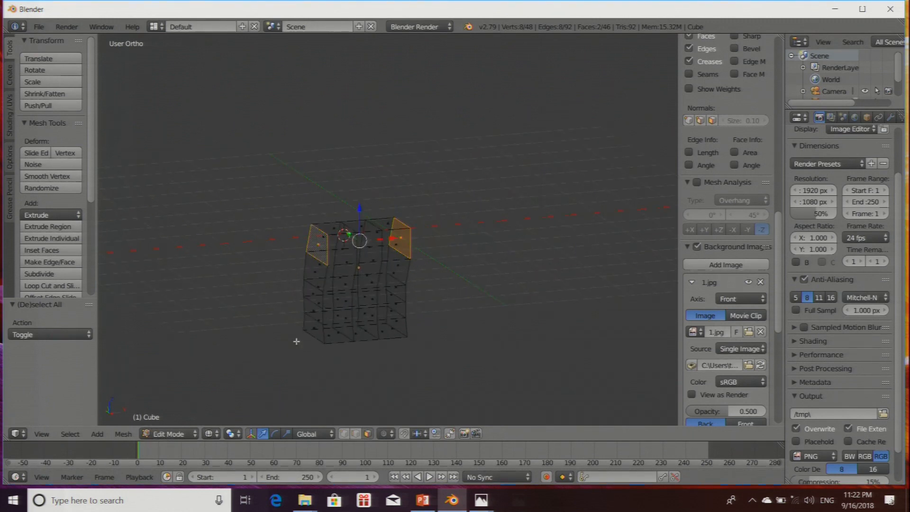
click(41, 434)
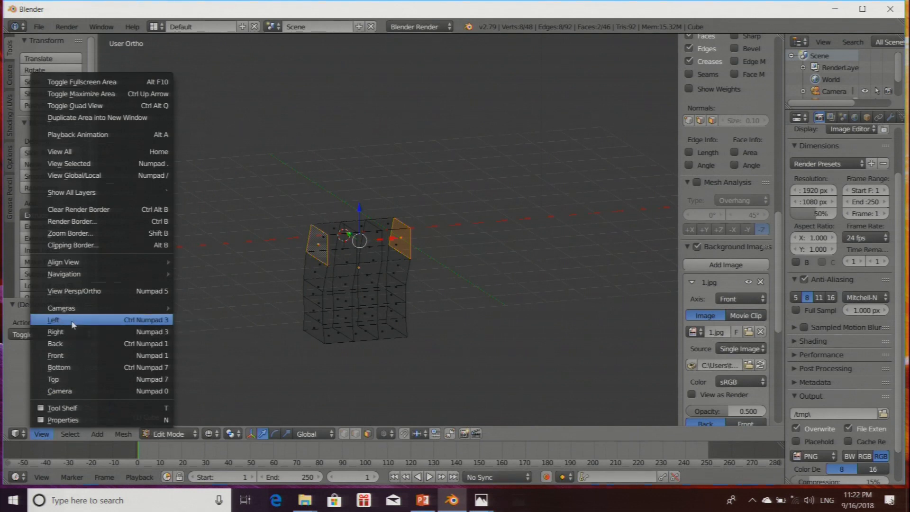
click(69, 357)
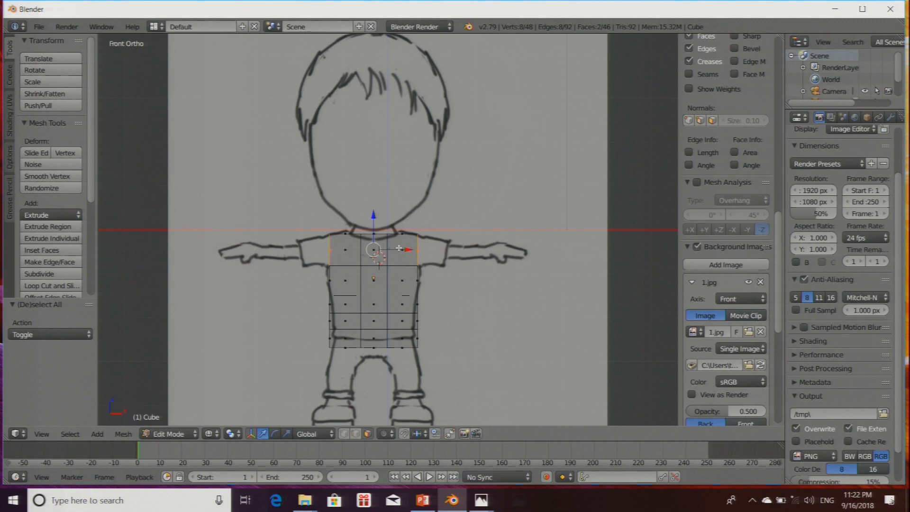
Step: Try a plain extrusion of the two shoulder faces and undo it
key(e)
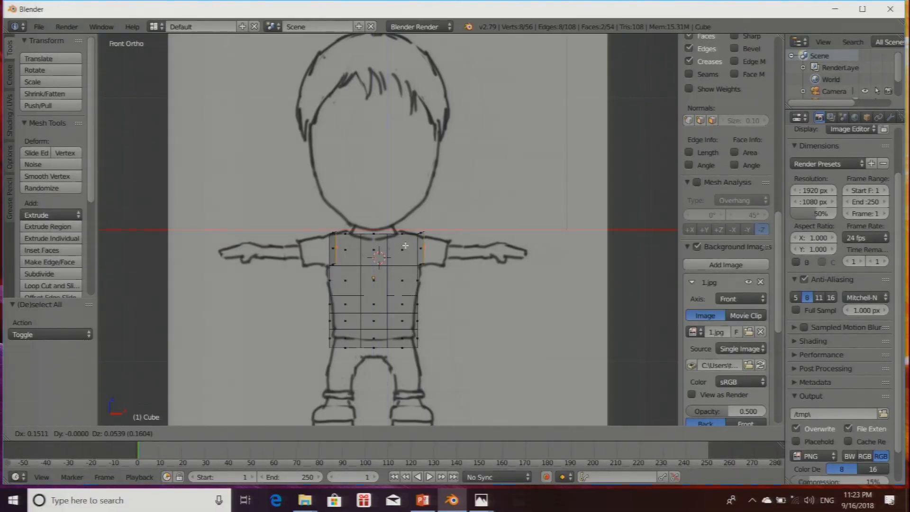
click(405, 246)
key(ctrl+z)
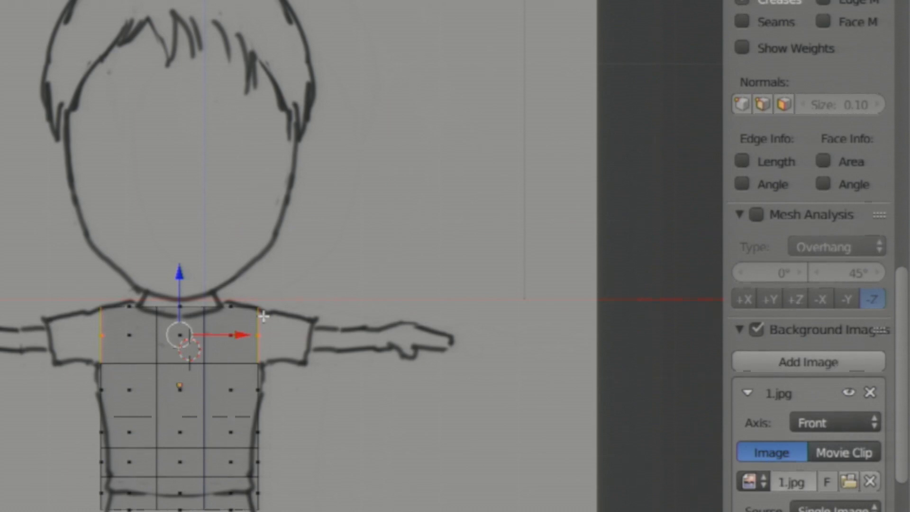
Step: Extrude both shoulder faces along their vertex normals by about 0.755 out to the sleeve ends
key(alt+e)
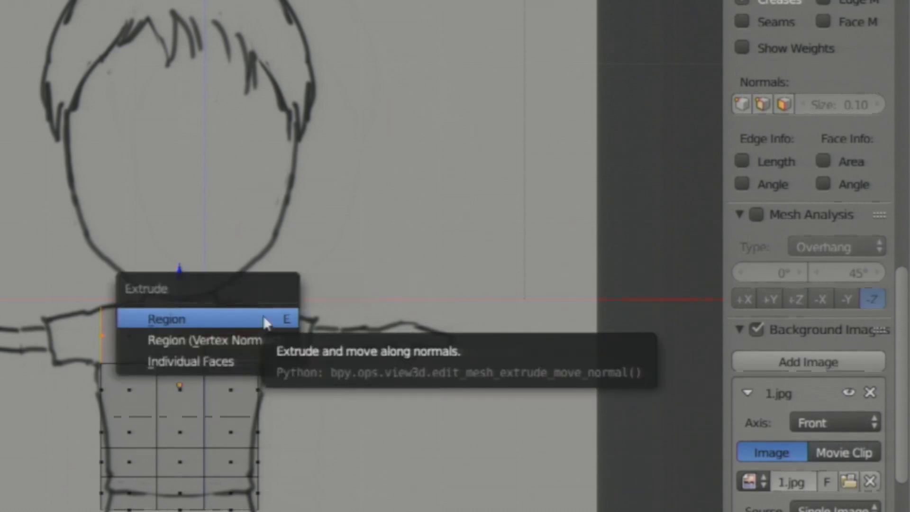
click(209, 351)
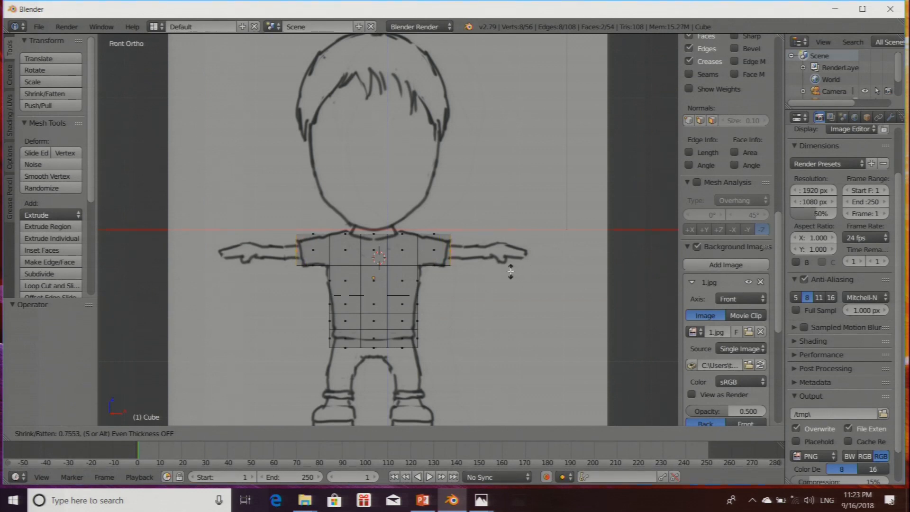
click(511, 272)
scroll(455, 308, up, 1)
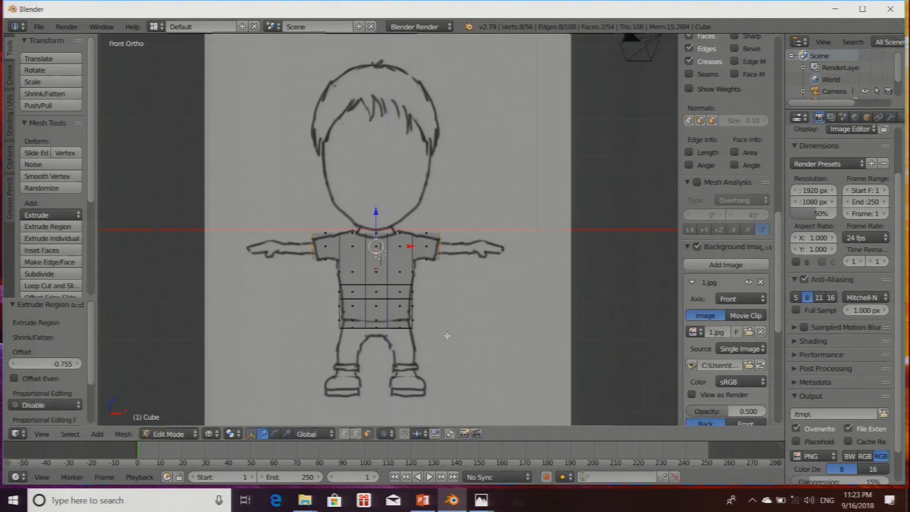
scroll(442, 326, up, 1)
scroll(440, 325, down, 1)
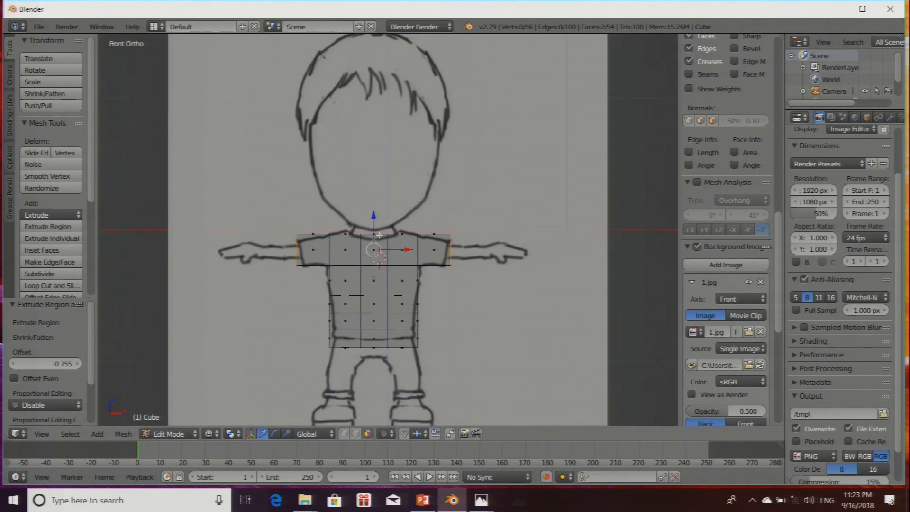
scroll(464, 349, down, 1)
scroll(464, 349, up, 1)
Step: Scale the +X sleeve's end face to 0.69, lower it and move it -0.075 along X to fit the sketched cuff
key(a)
right_click(452, 253)
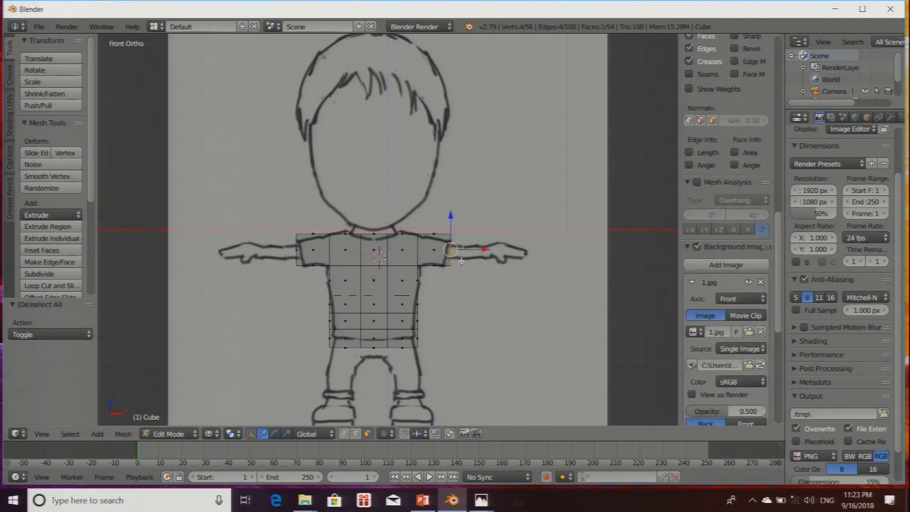
scroll(461, 290, up, 2)
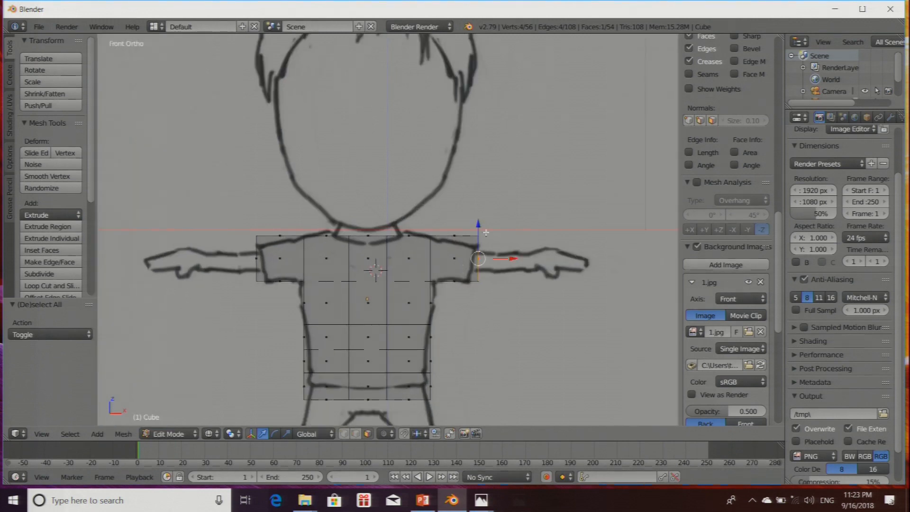
key(s)
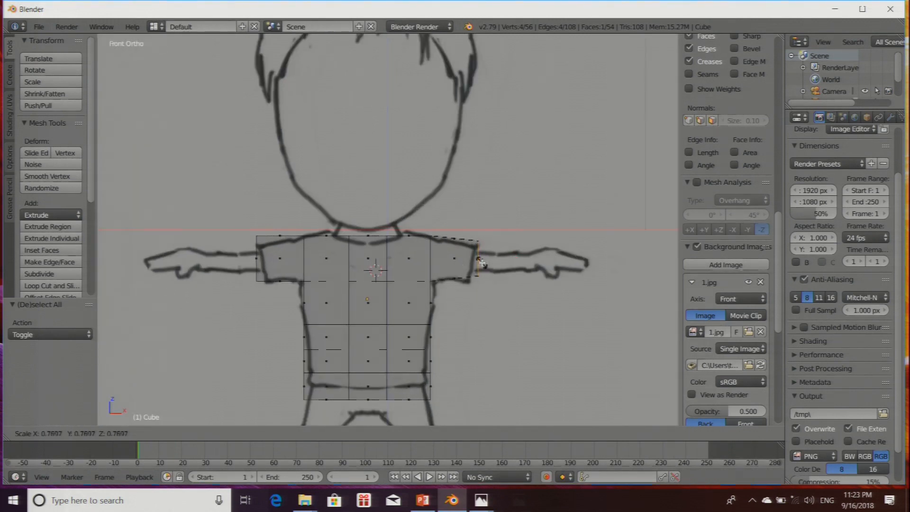
click(480, 262)
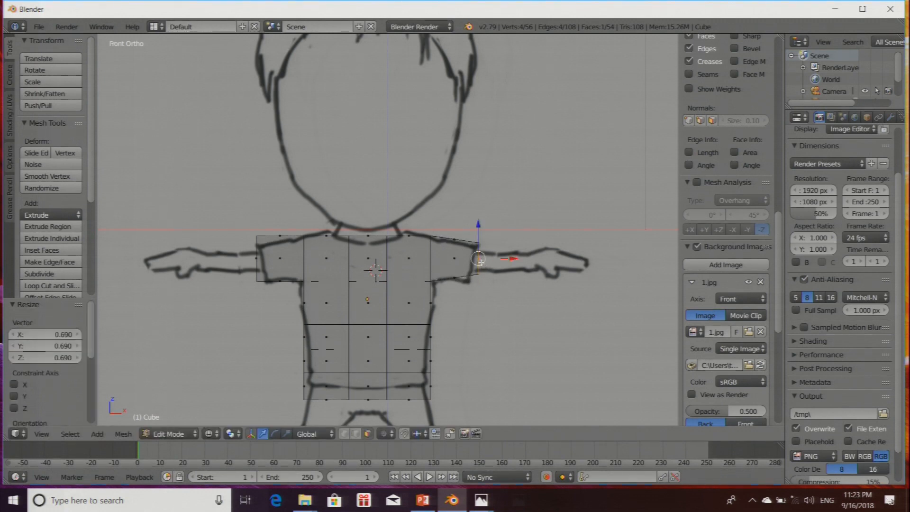
drag(478, 227, 462, 267)
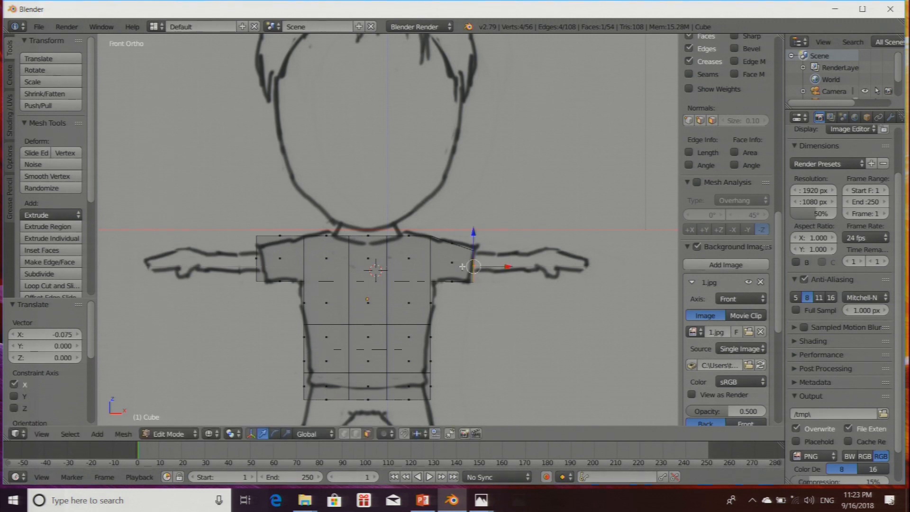
Step: Select only the -X sleeve's end face and scale it down toward the height of the sketched cuff
scroll(462, 266, up, 1)
scroll(462, 267, down, 2)
right_click(279, 255)
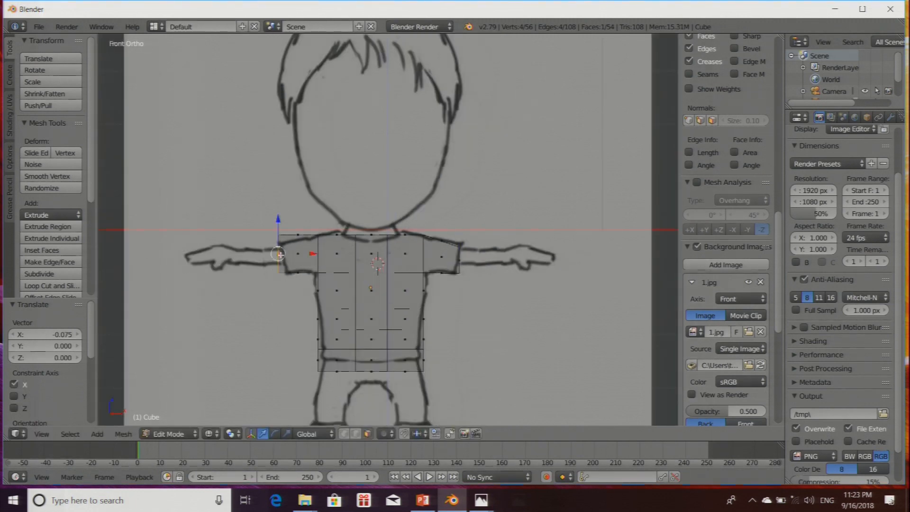
key(s)
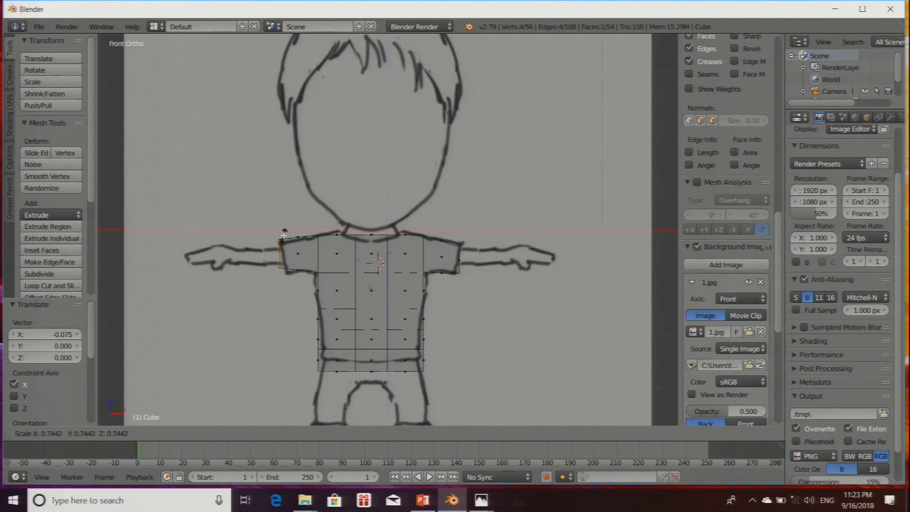
click(283, 236)
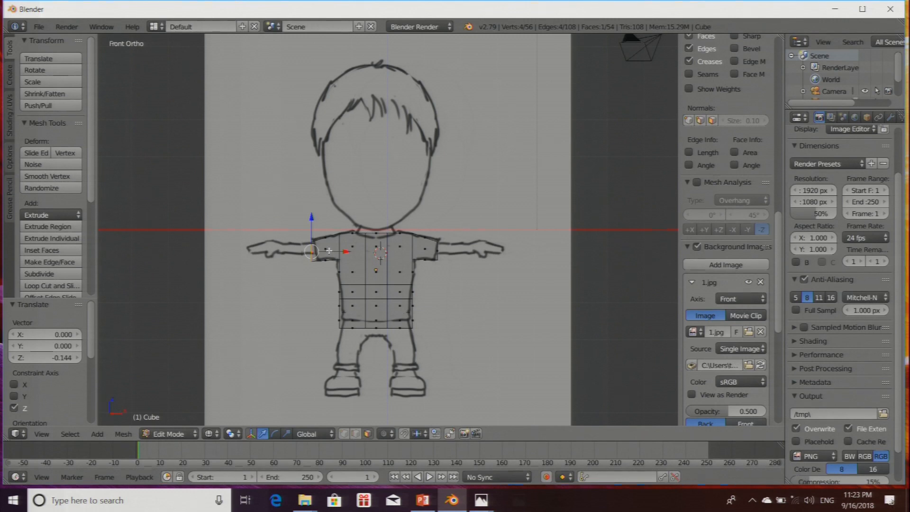
Step: Move the -X sleeve's end face -0.144 along Z, then 0.039 and 0.018 along X onto the sketched cuff
key(g)
key(z)
key(x)
click(302, 263)
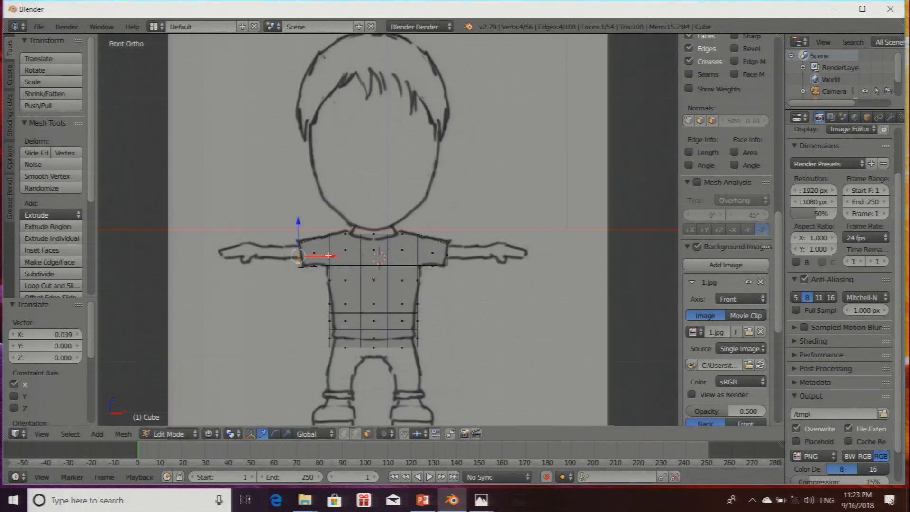
scroll(303, 262, up, 2)
drag(304, 263, 305, 262)
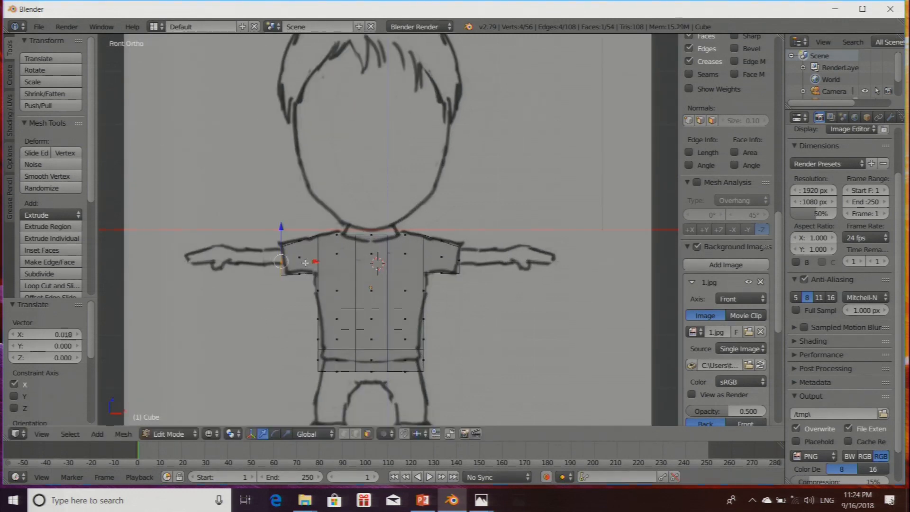
Step: Select both sleeve end faces and extrude them along their normals by about 0.971 out to the wrists
scroll(306, 263, down, 3)
scroll(419, 304, up, 1)
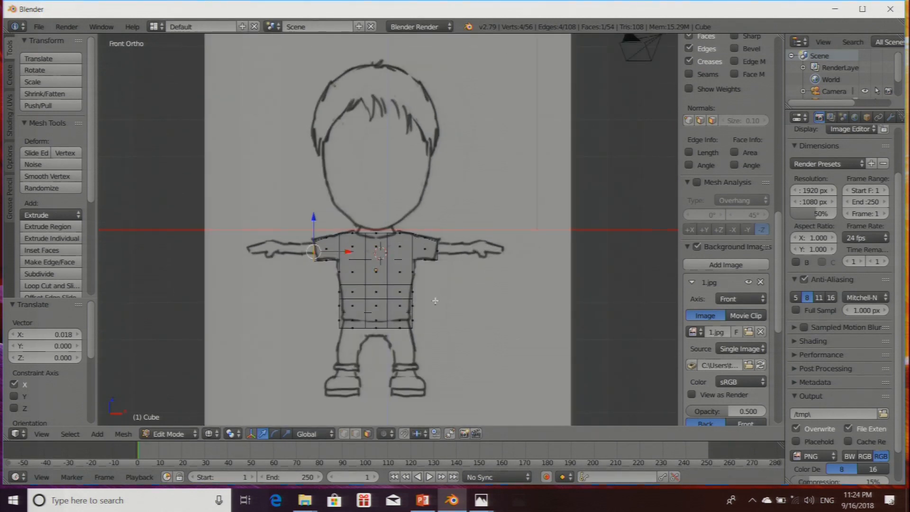
scroll(435, 301, up, 2)
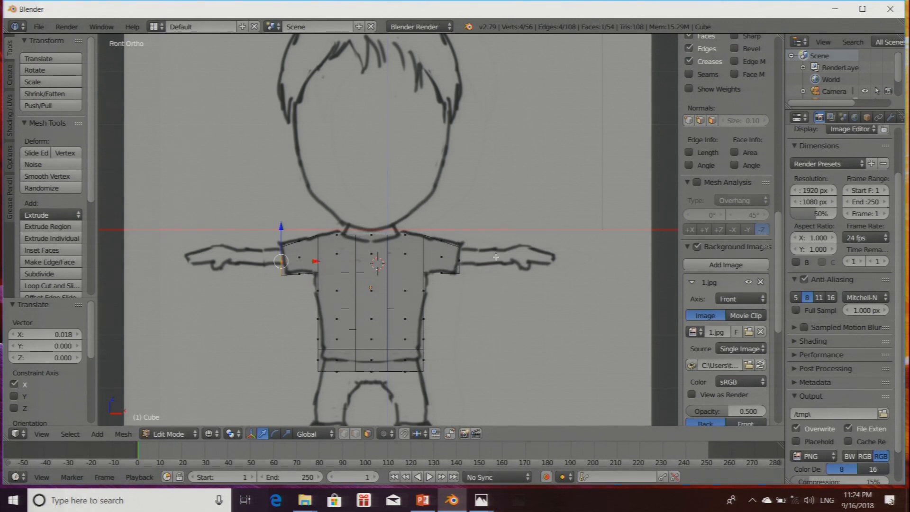
shift+right_click(461, 258)
key(alt+e)
click(469, 263)
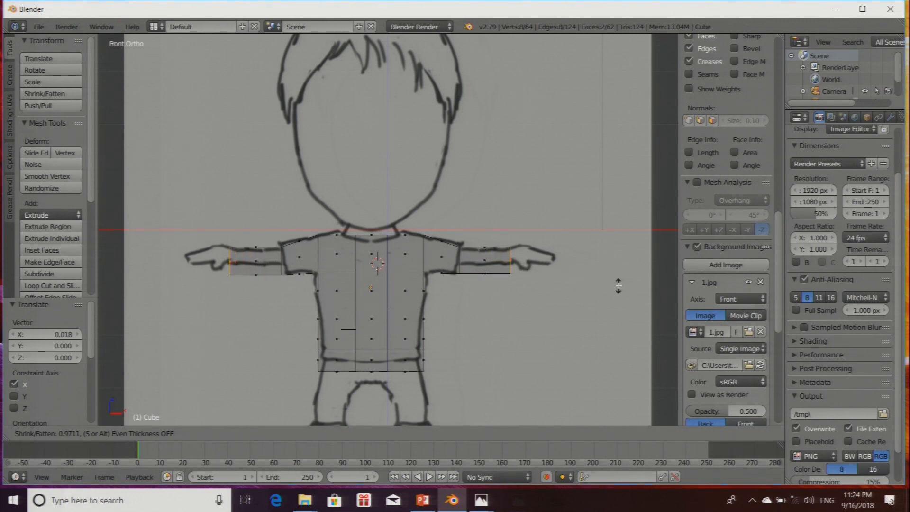
click(618, 286)
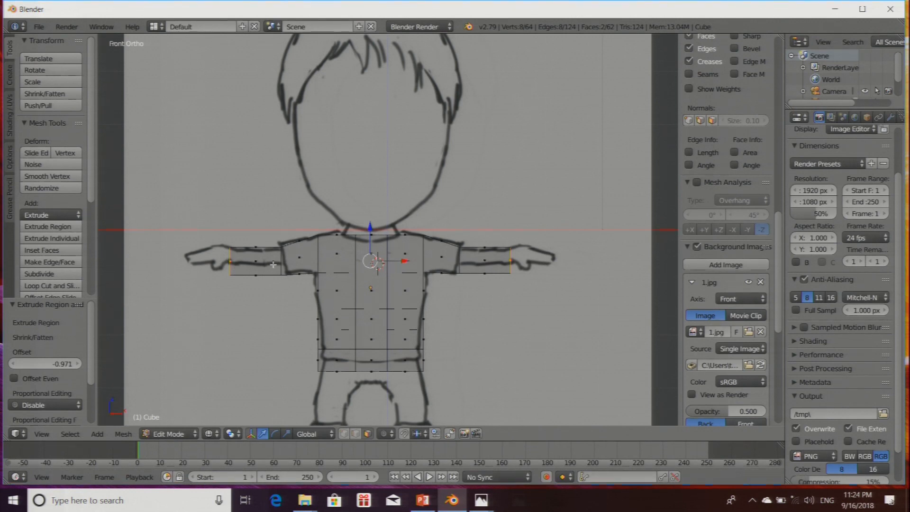
Step: Shift the -X wrist face 0.090 along X and the +X wrist face -0.063 along X
key(a)
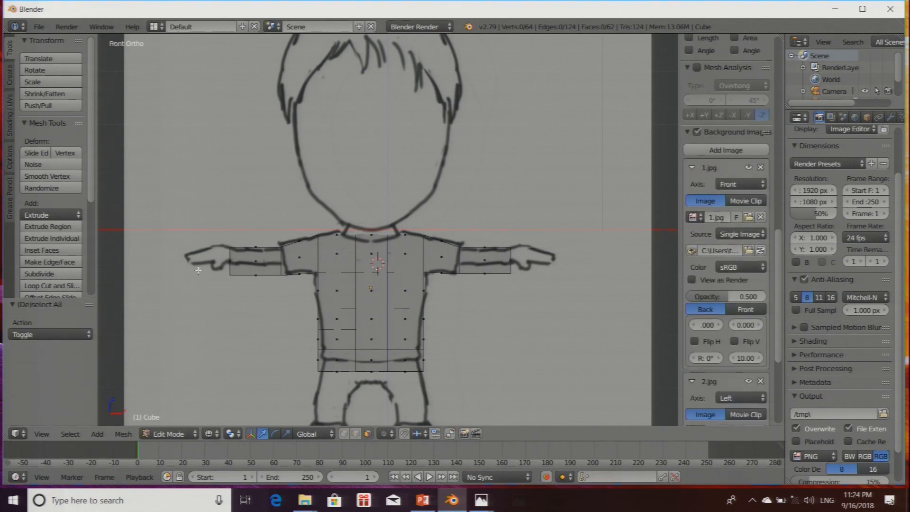
right_click(231, 260)
drag(254, 262, 260, 262)
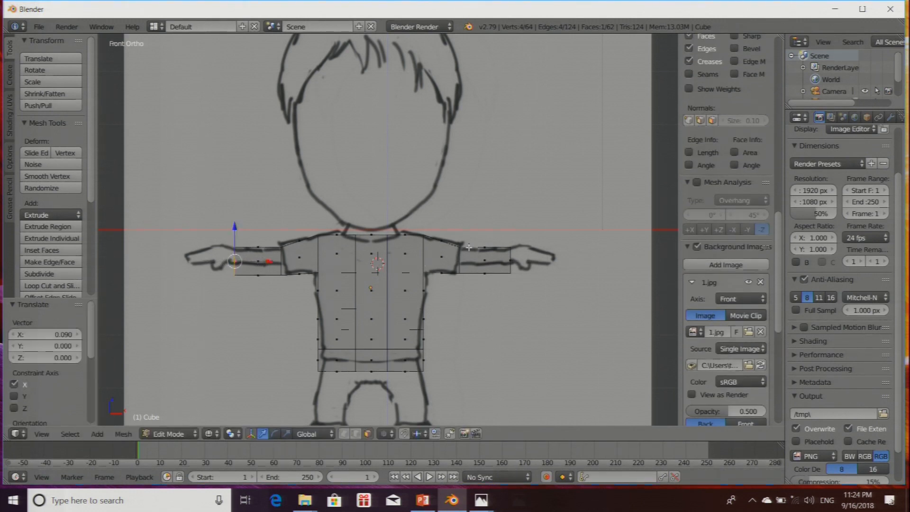
right_click(508, 257)
drag(532, 261, 528, 262)
Step: Scale down the -X wrist face and raise it 0.056 along Z toward the sketched wrist
scroll(528, 262, up, 2)
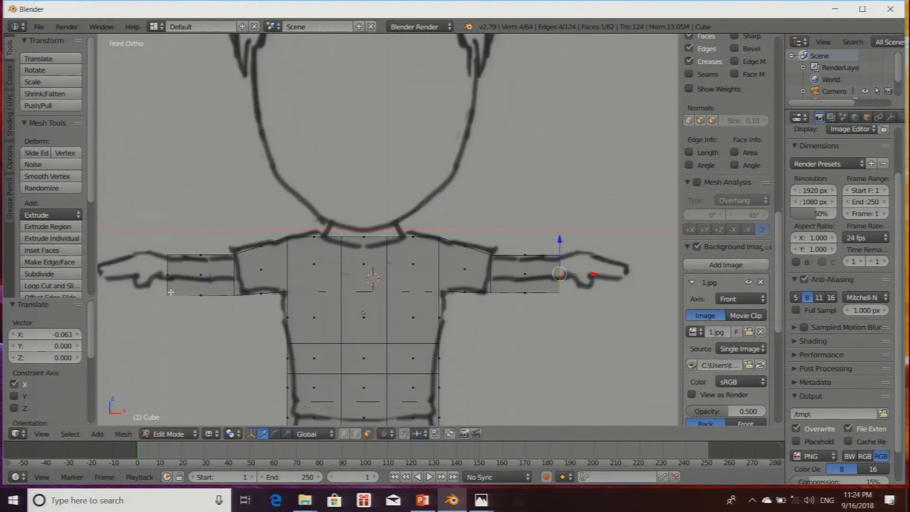
right_click(168, 272)
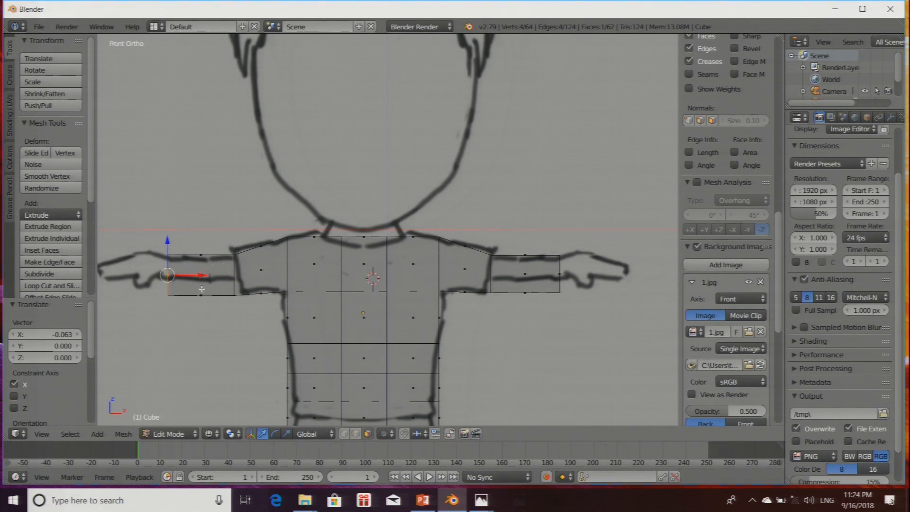
key(s)
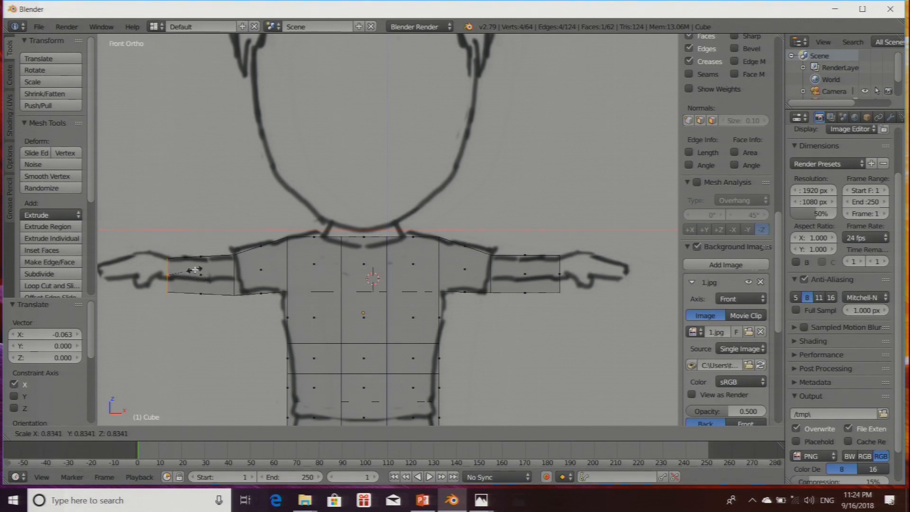
click(199, 271)
drag(167, 250, 167, 245)
Step: Scale the +X wrist face by 0.895 and raise it 0.025 along Z toward the sketched wrist
right_click(560, 268)
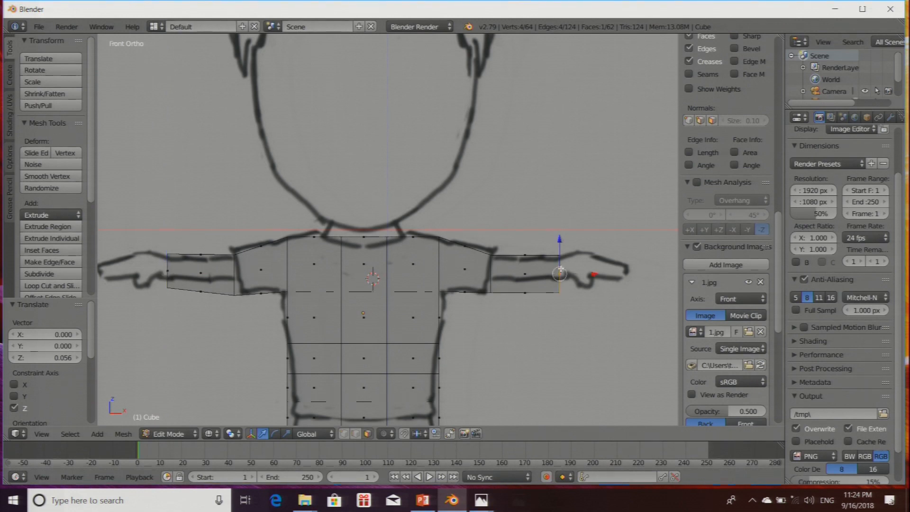
key(s)
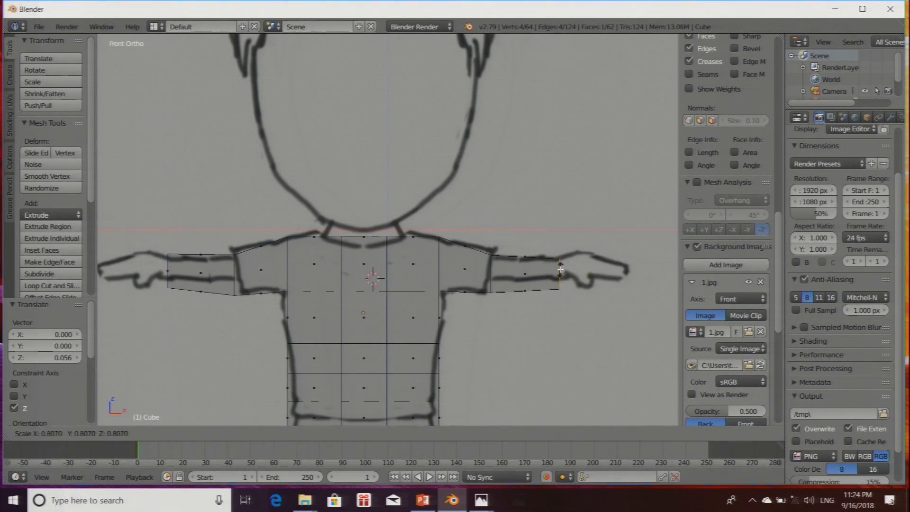
click(560, 272)
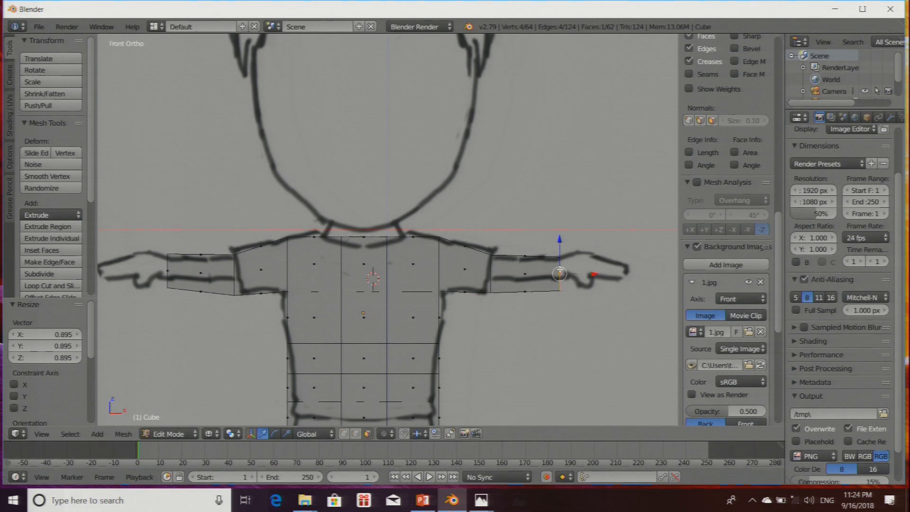
drag(561, 252, 560, 250)
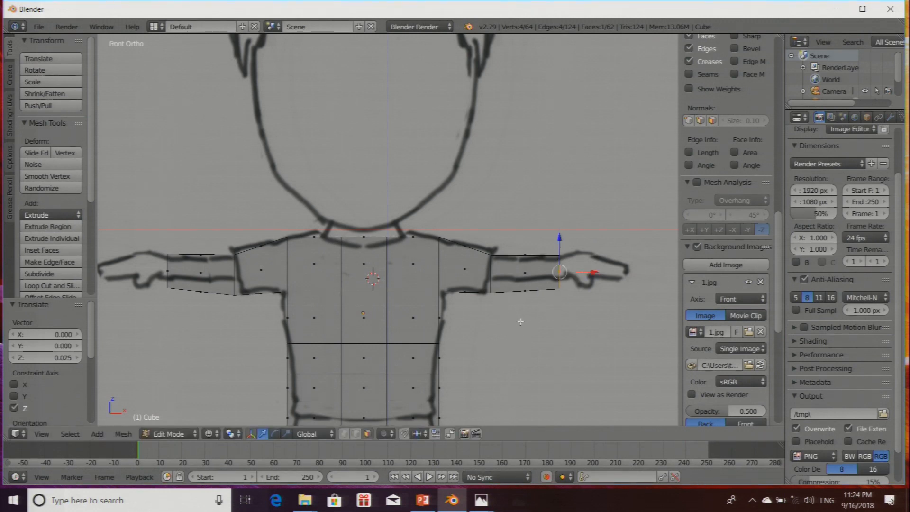
Step: Select the torso's middle bottom face and extrude it 0.194 downward to the sketched crotch
scroll(489, 305, down, 3)
scroll(490, 305, down, 1)
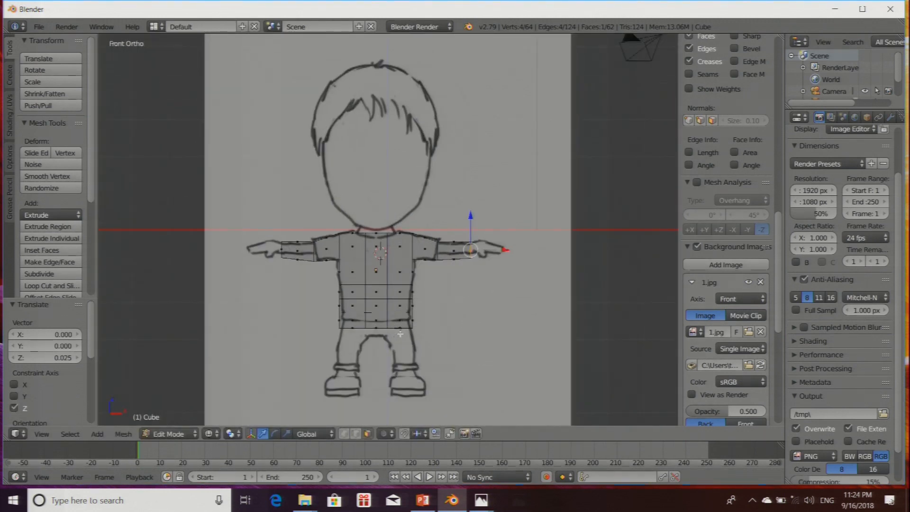
scroll(405, 344, up, 1)
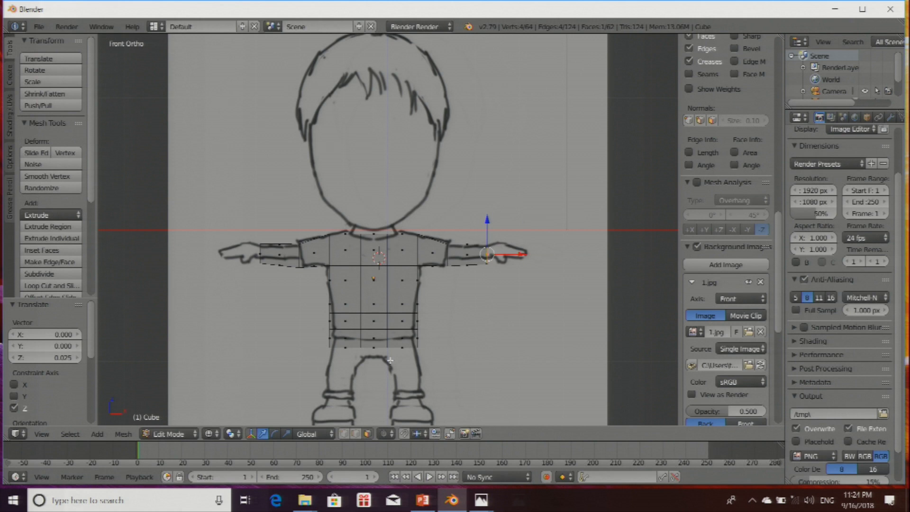
right_click(373, 349)
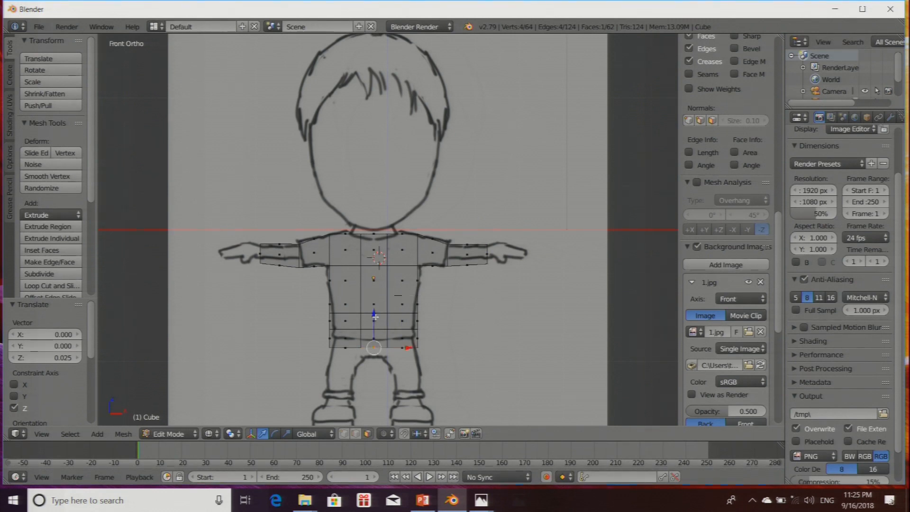
key(e)
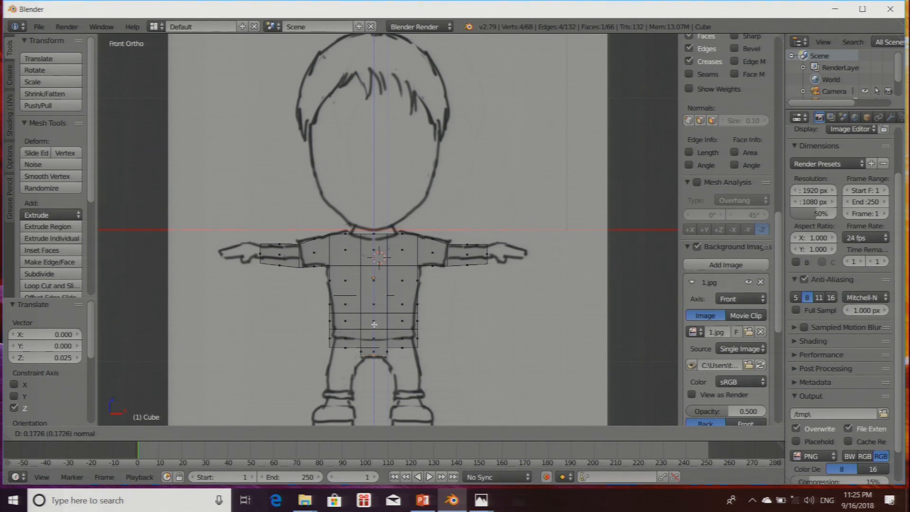
click(374, 325)
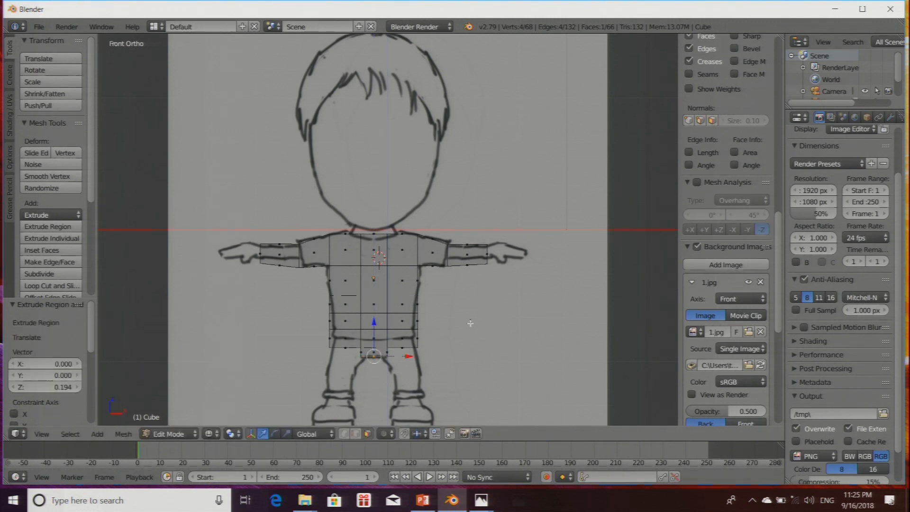
Step: Select the two outer bottom faces of the torso and extrude them down by 1.198 to the ankles as legs
right_click(403, 348)
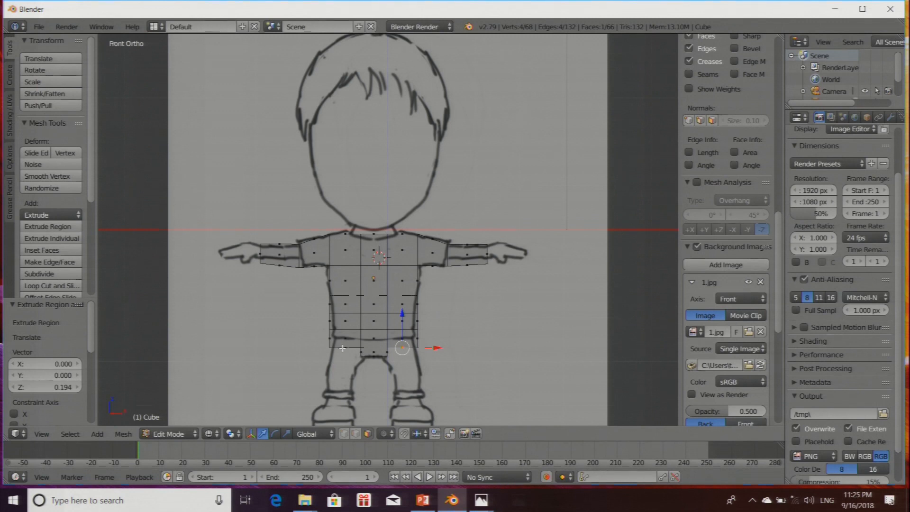
shift+right_click(343, 348)
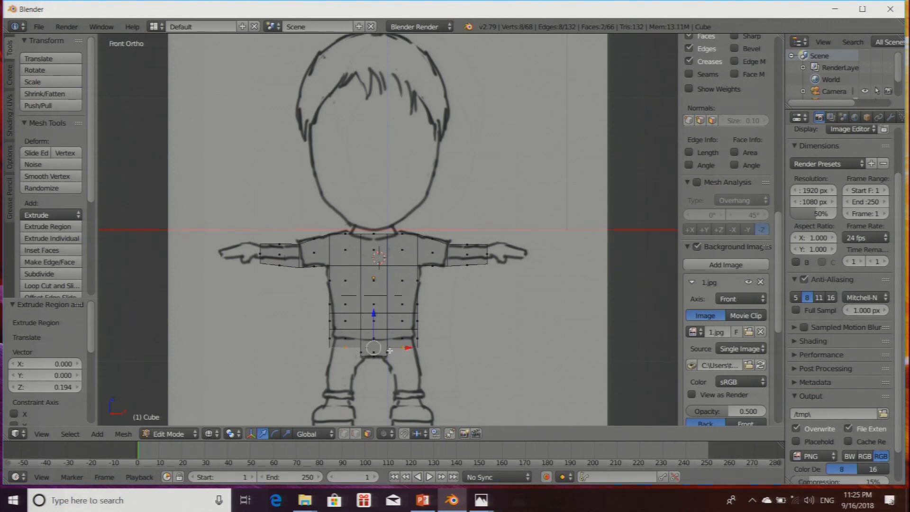
key(e)
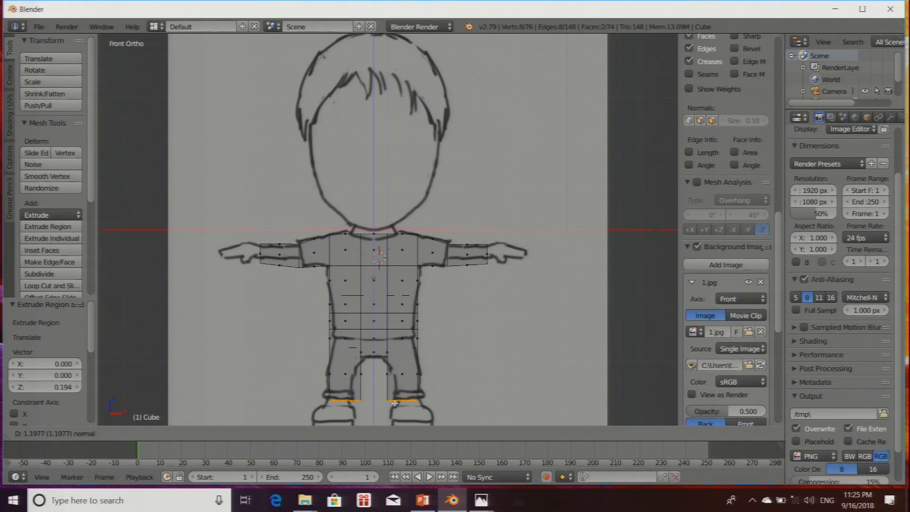
click(394, 403)
scroll(449, 379, up, 2)
scroll(447, 388, down, 2)
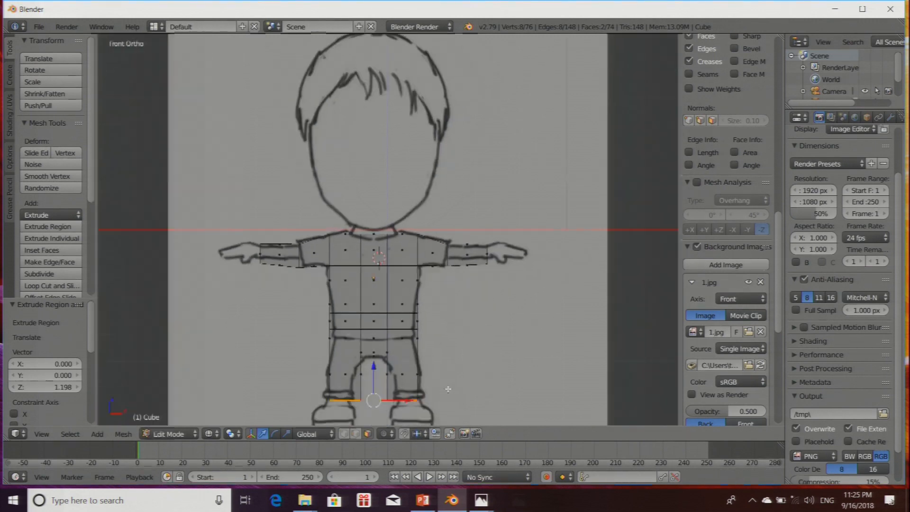
Step: Shift the -X leg's end face slightly outward along X and the +X leg's end face 0.129 along X onto the sketch
key(a)
right_click(342, 400)
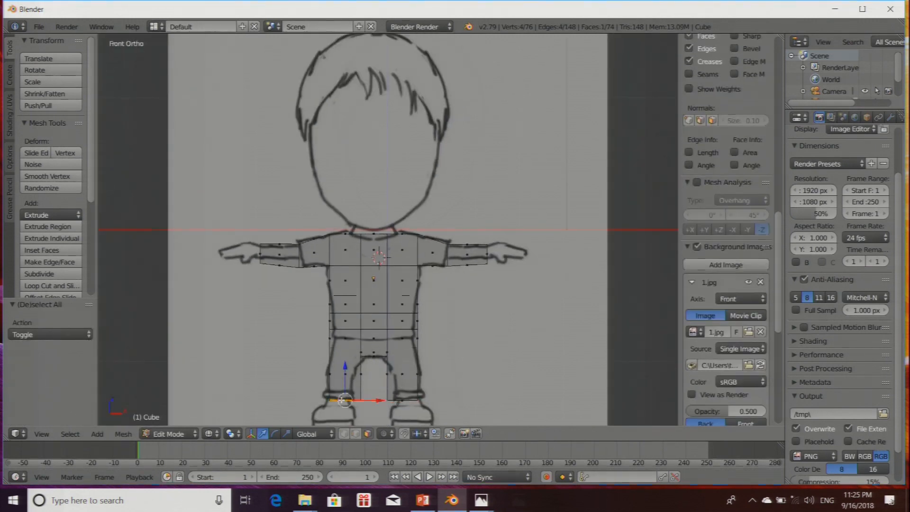
drag(371, 401, 365, 401)
right_click(407, 402)
drag(425, 401, 431, 401)
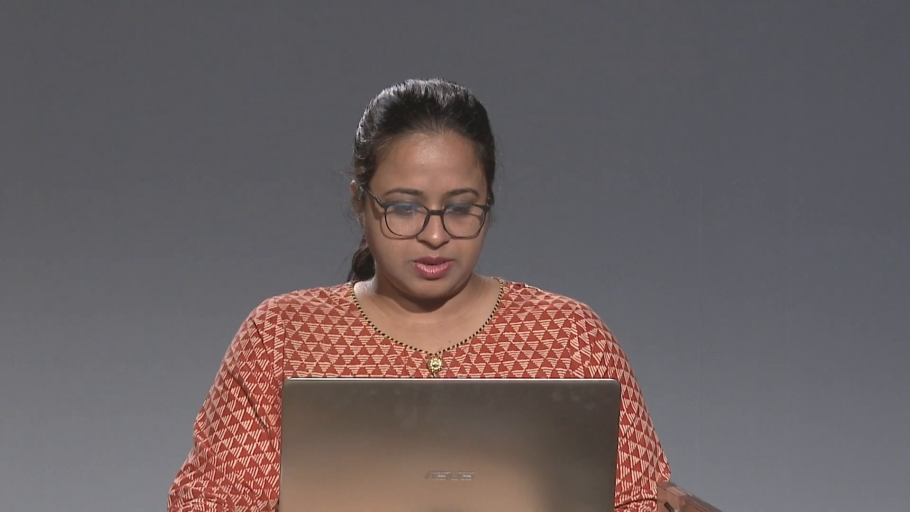
Step: Scale the -X ankle face by 0.892 and the +X ankle face by 0.907 to fit the sketched trouser legs
right_click(348, 399)
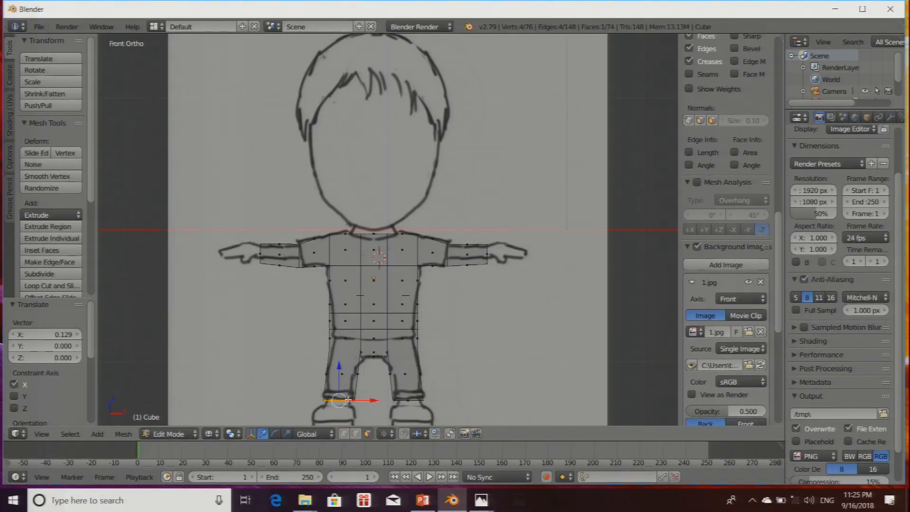
key(s)
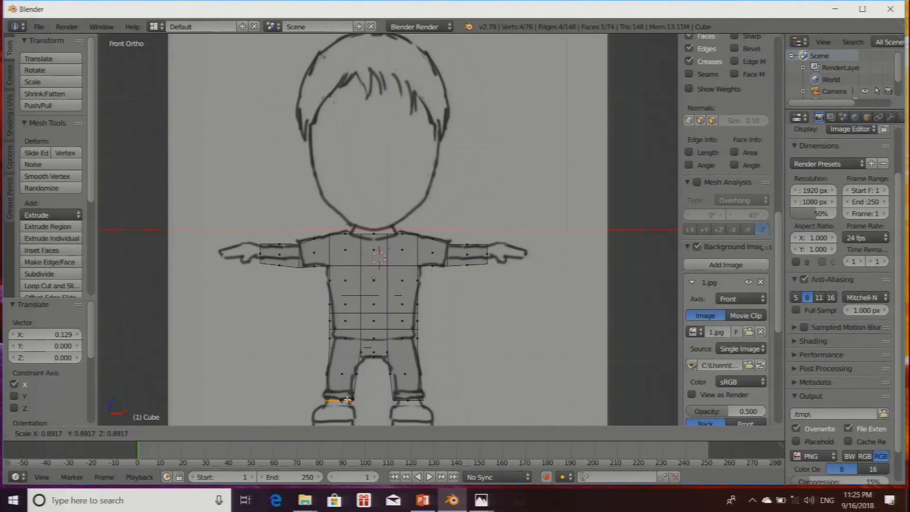
click(347, 400)
right_click(415, 400)
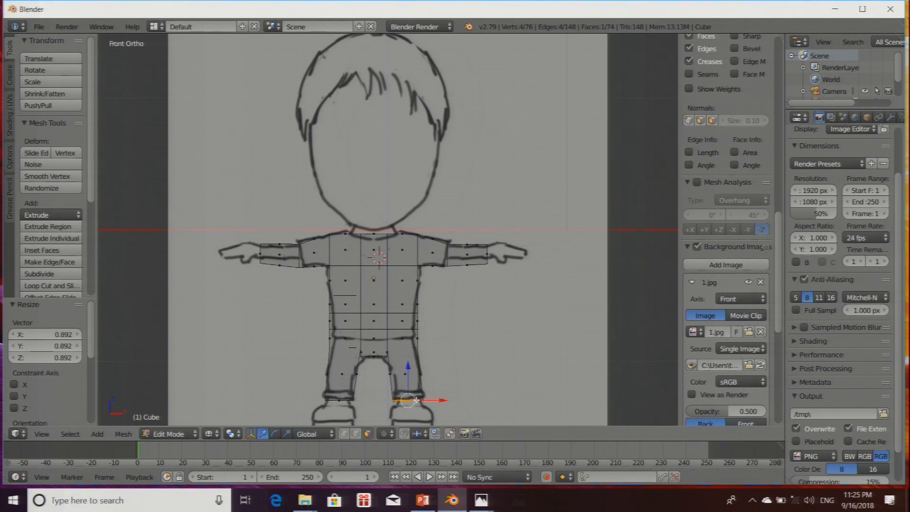
key(s)
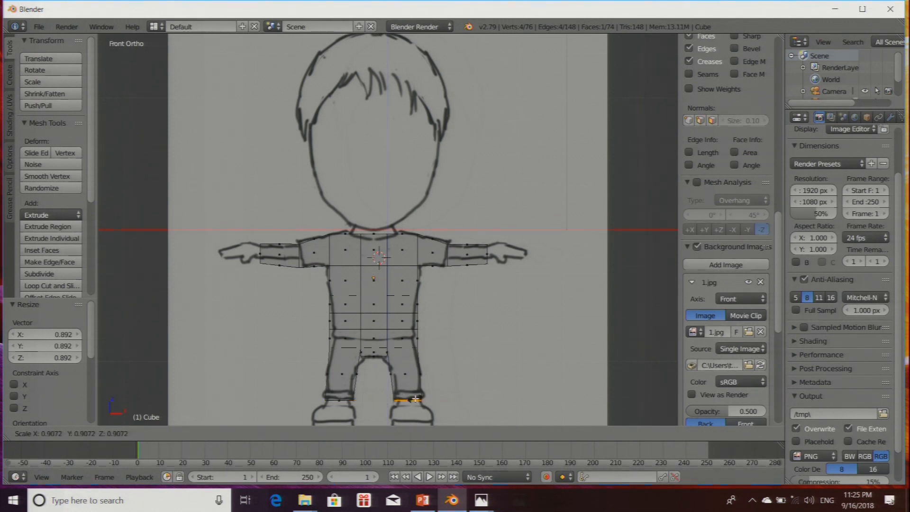
click(416, 399)
Step: Select the torso's middle top face and extrude it 0.087 upward to start the neck
scroll(462, 358, down, 1)
scroll(462, 358, down, 1)
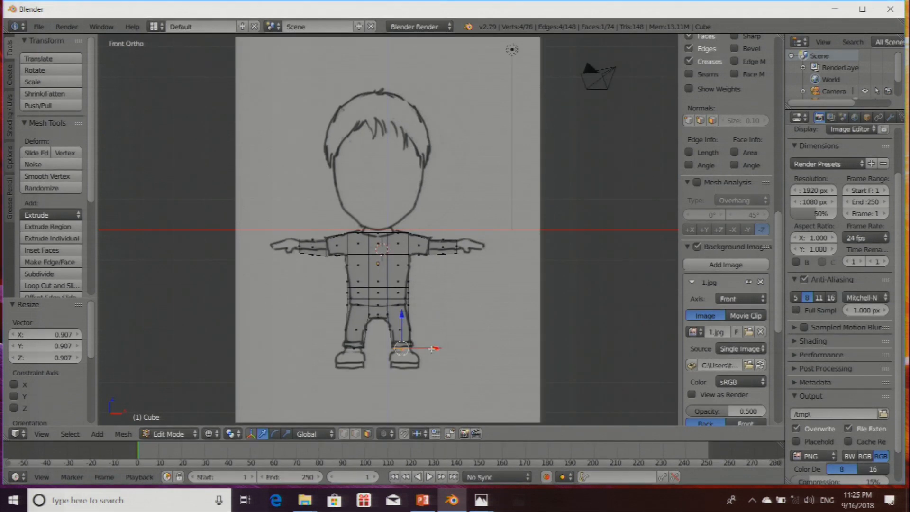
scroll(432, 350, up, 2)
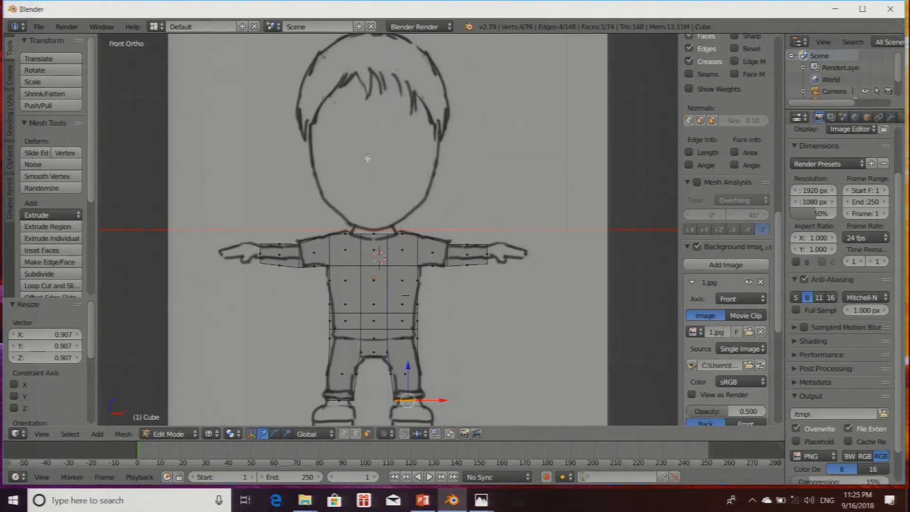
right_click(374, 234)
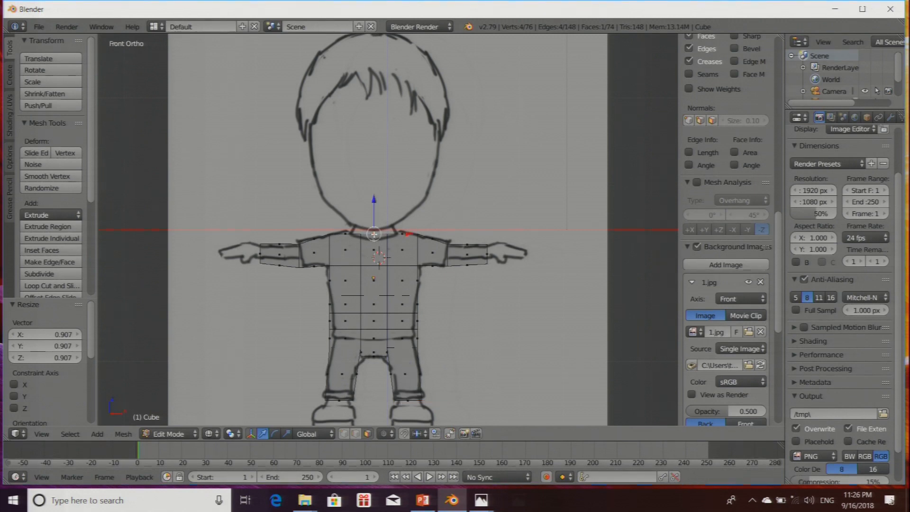
scroll(377, 251, up, 1)
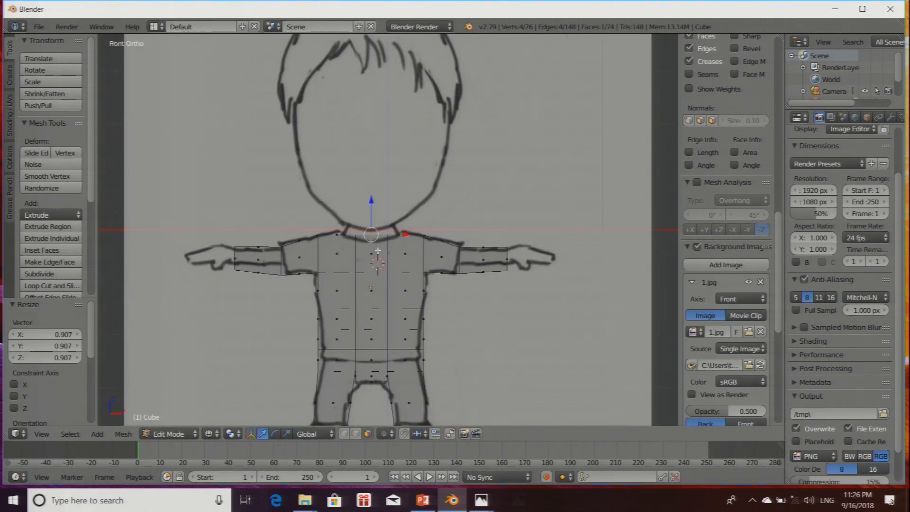
scroll(378, 250, up, 3)
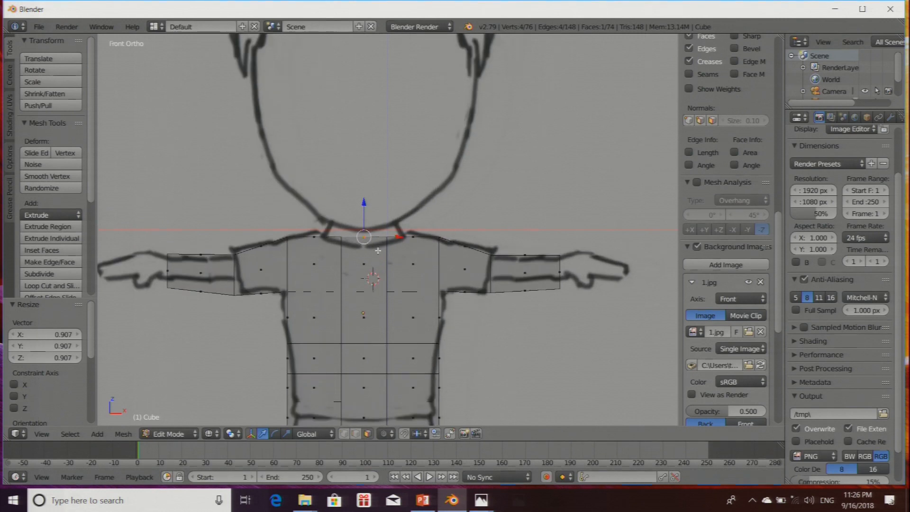
scroll(378, 250, down, 1)
key(ctrl+r)
click(383, 234)
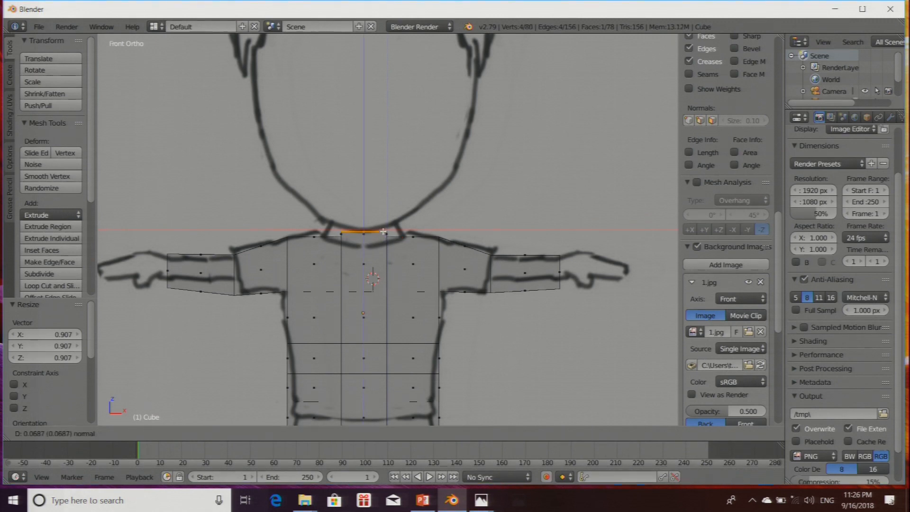
click(383, 231)
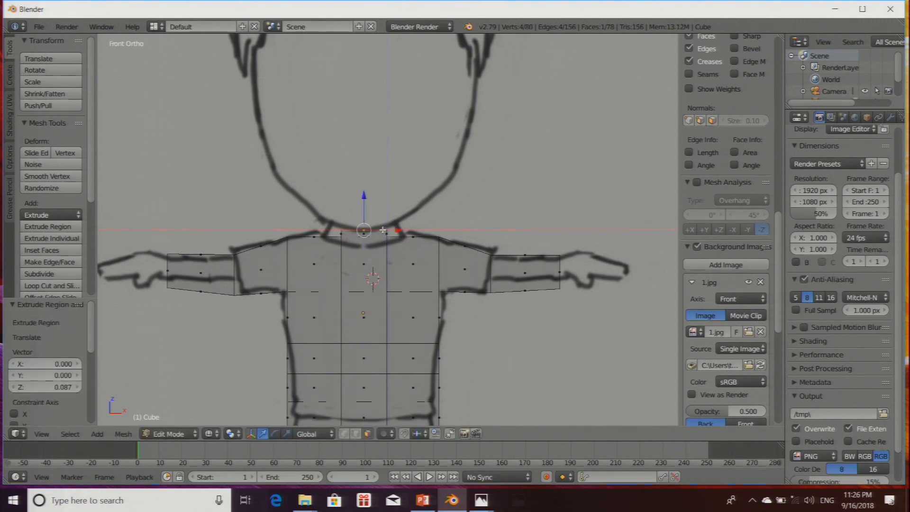
Step: Scale the neck's top face by about 1.84 and raise it 0.062 along Z to match the sketched collar
key(s)
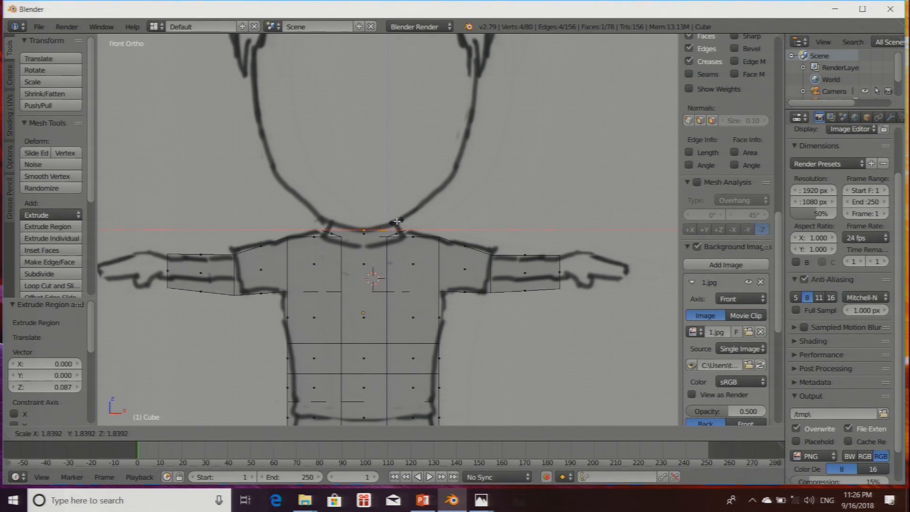
click(397, 221)
drag(366, 210, 365, 205)
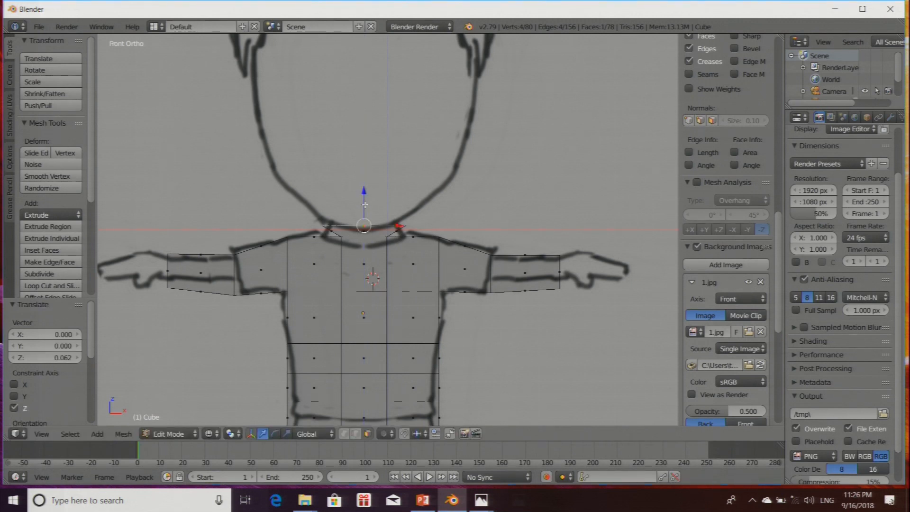
Step: Extrude the neck's top face 0.019 upward, and extrude once more with the new face scaled by 1.266 to form the chin
key(e)
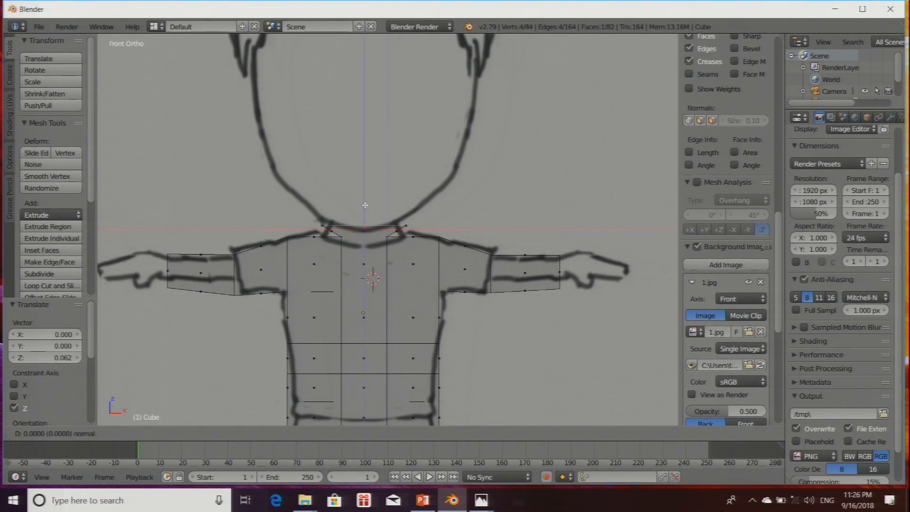
click(366, 204)
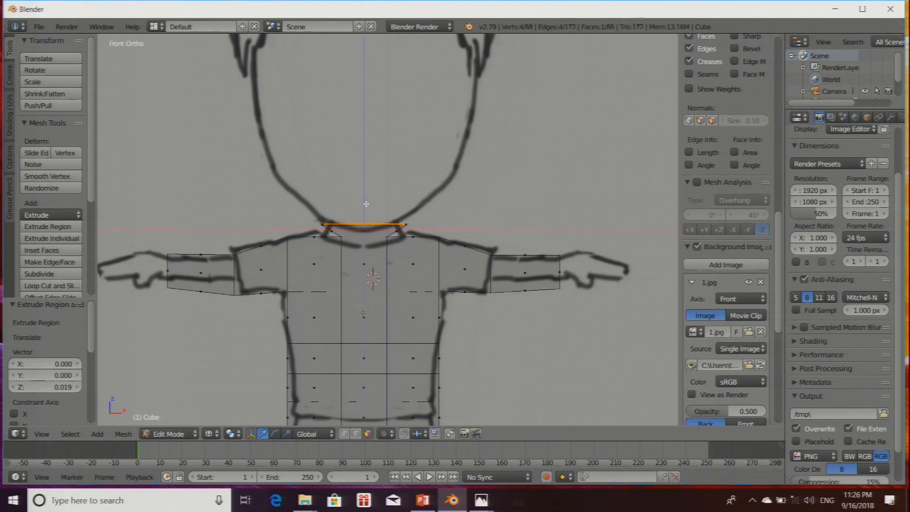
key(e)
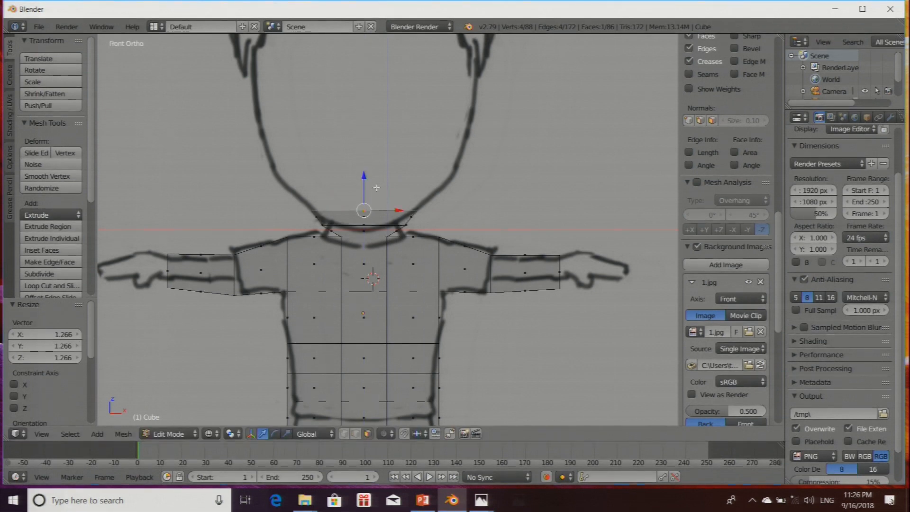
Step: Extrude the chin's upper face 0.562 upward and scale it out to the sketched jaw outline
key(e)
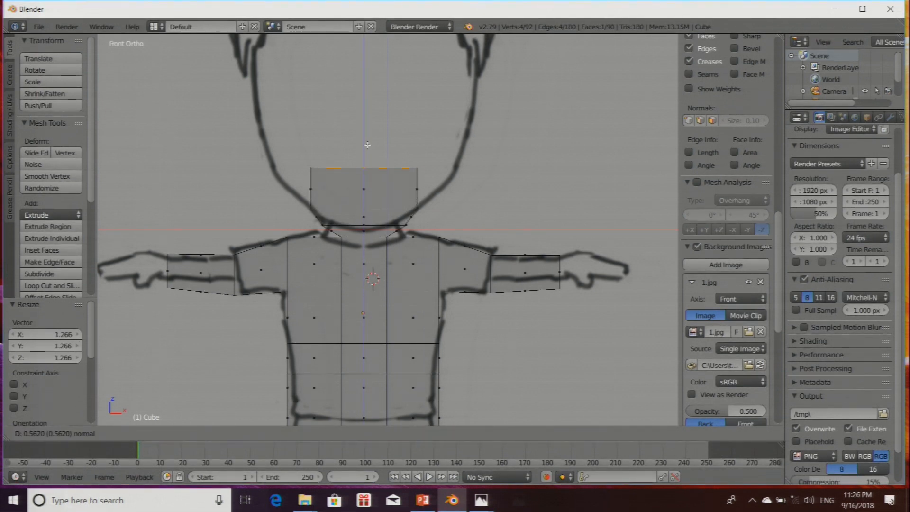
click(367, 145)
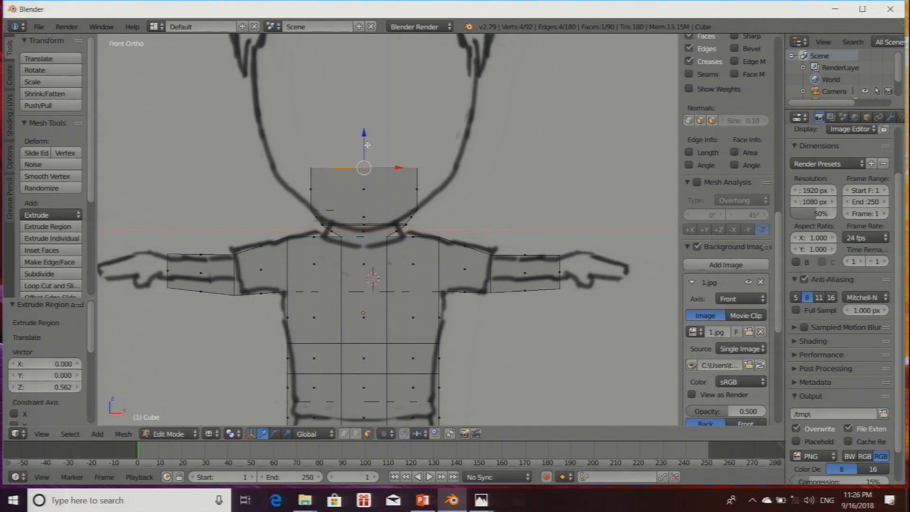
key(s)
click(375, 128)
Step: Extrude the jaw's upper face 0.549 upward and scale it by 1.093 to follow the sketched cheeks
key(e)
click(367, 86)
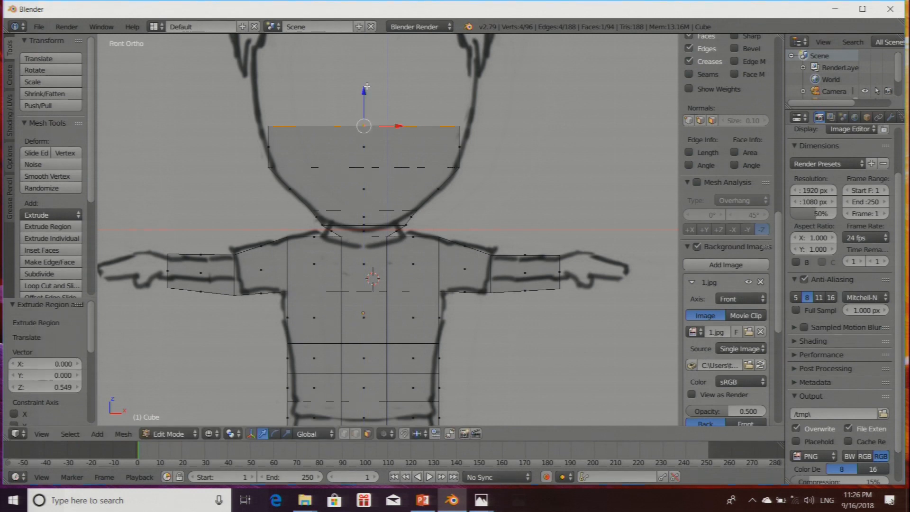
key(s)
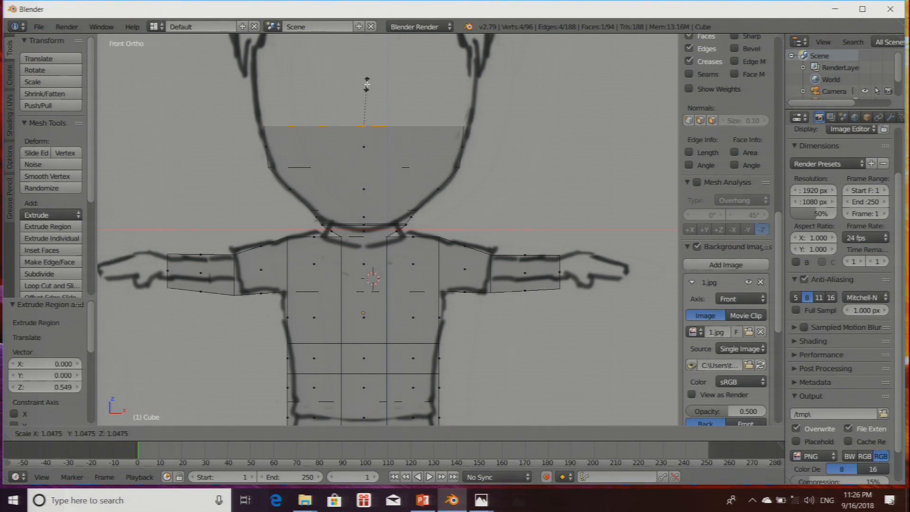
click(366, 85)
Step: Extrude the head's top face 0.809 upward to the sideburn level and scale it by 1.057
scroll(377, 120, down, 2)
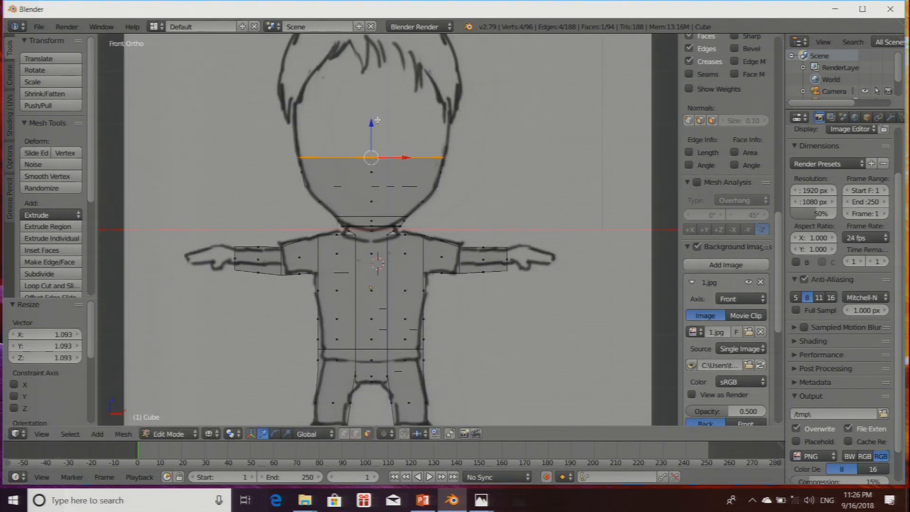
key(e)
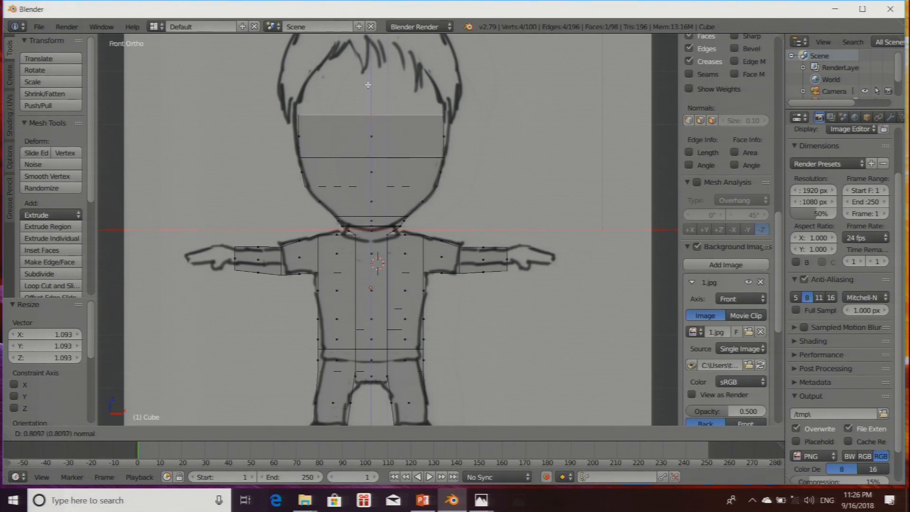
click(369, 84)
key(s)
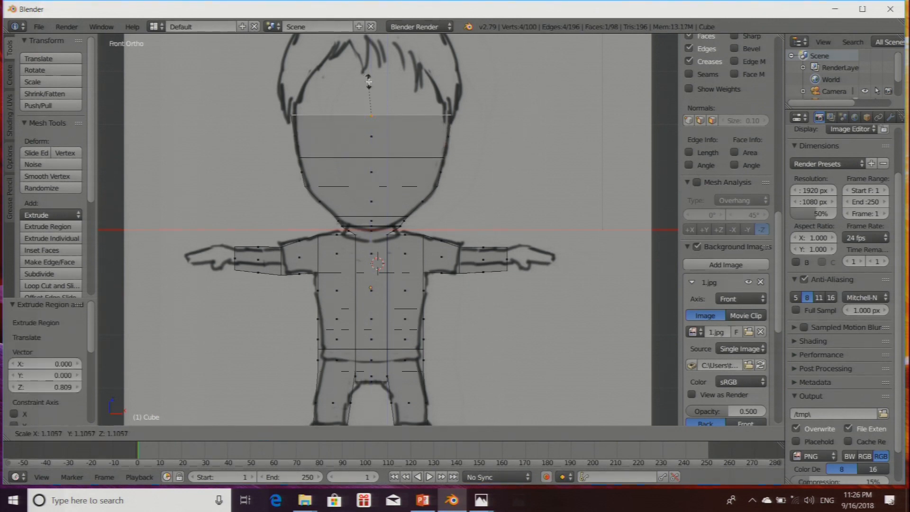
click(370, 84)
Step: Extrude the head's top face 0.504 upward into the forehead and scale it by 0.838 to narrow it
key(e)
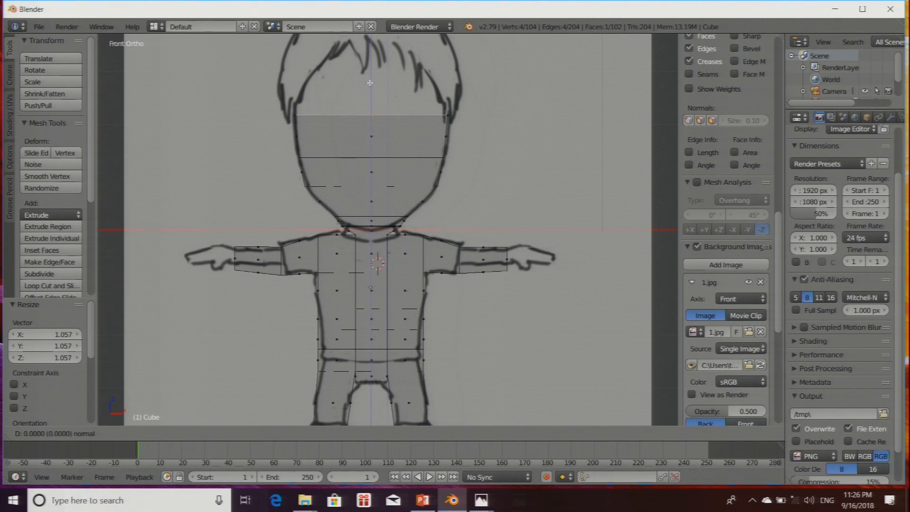
click(372, 56)
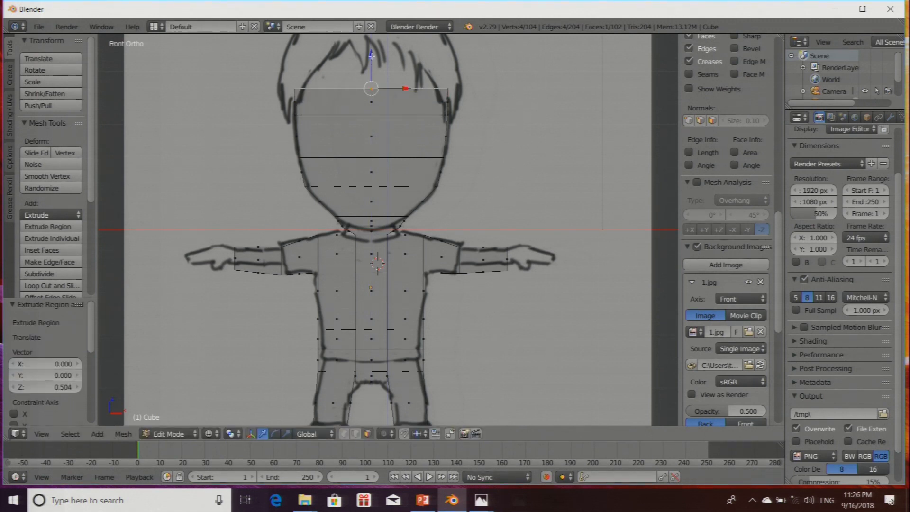
key(s)
click(373, 61)
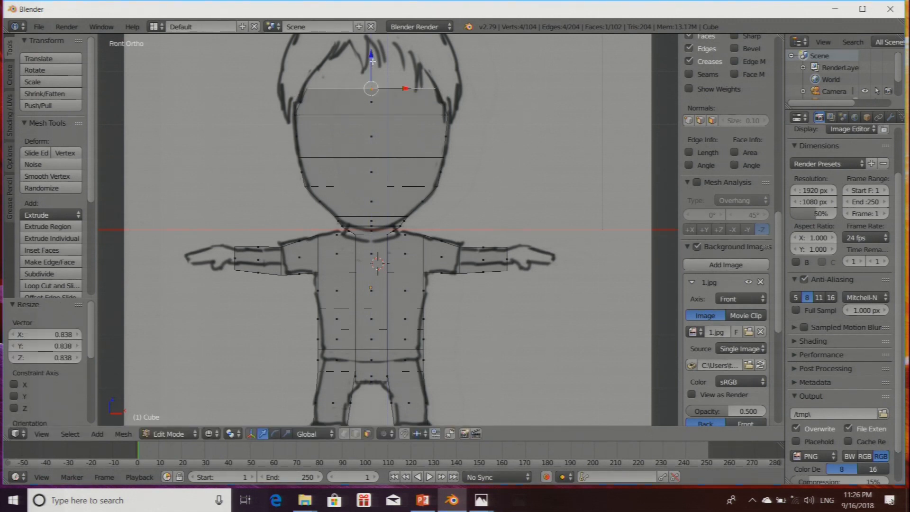
Step: Cap the head with a top face extruded 0.539 upward, scaled by 0.697 and raised another 0.237 along Z
key(e)
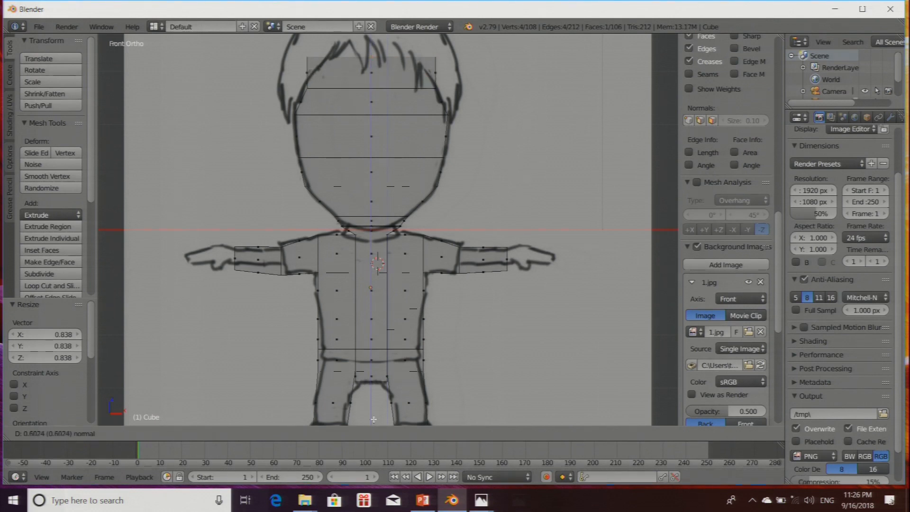
click(371, 423)
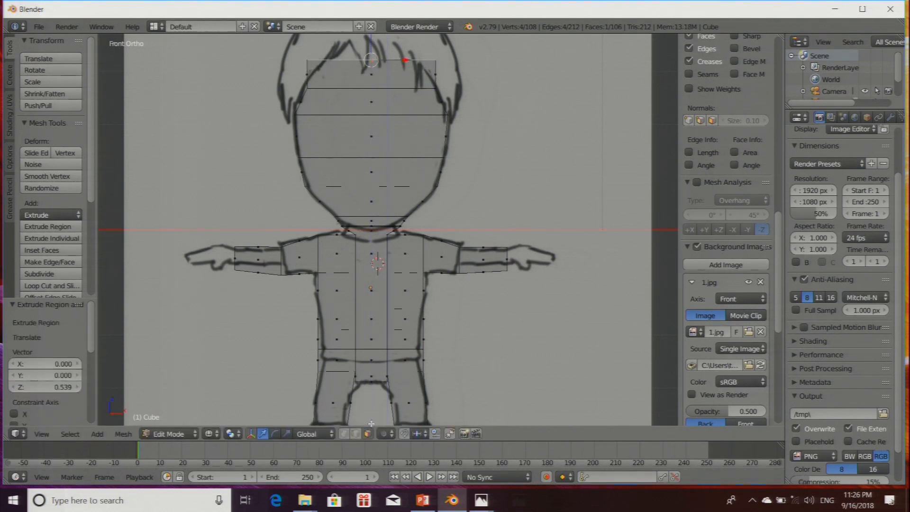
key(s)
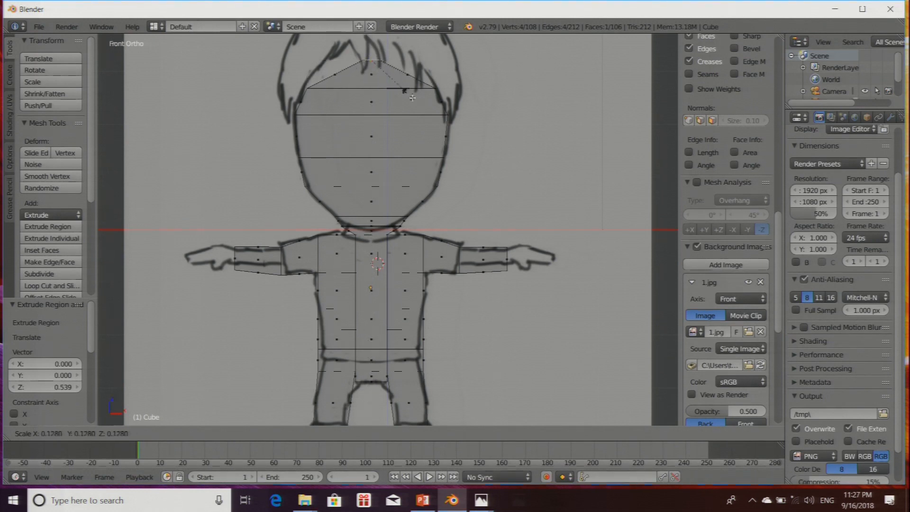
click(566, 221)
scroll(448, 130, down, 1)
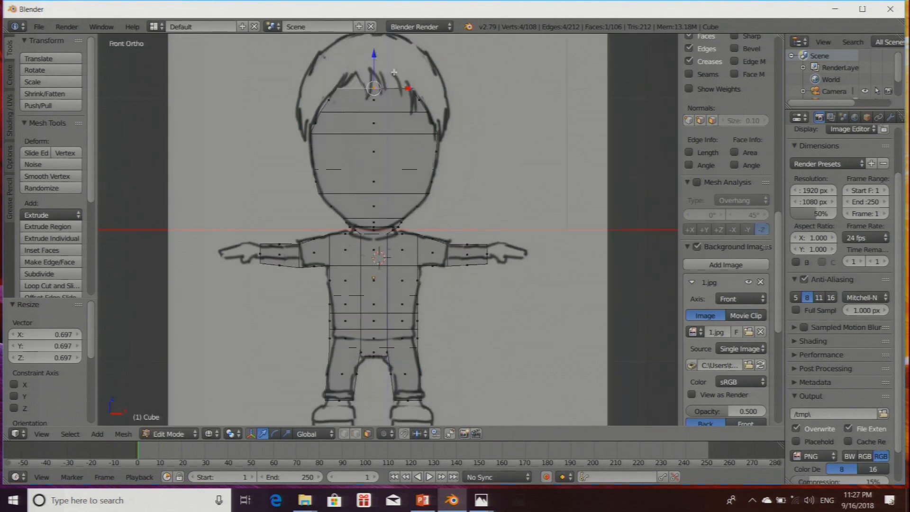
drag(374, 58, 373, 49)
Step: Switch to Object Mode and show the model from the left to compare its head profile with the side sketch
scroll(439, 240, down, 6)
scroll(440, 240, up, 2)
click(42, 434)
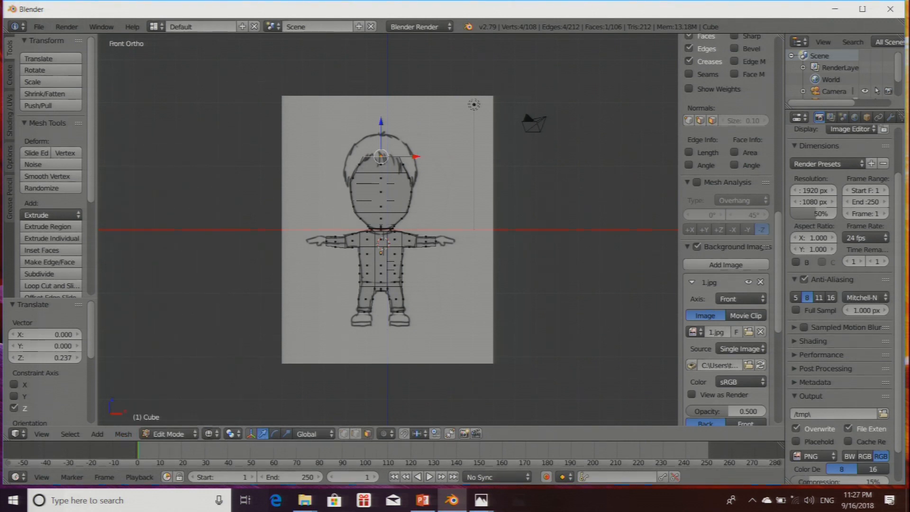
click(42, 435)
click(169, 434)
click(176, 420)
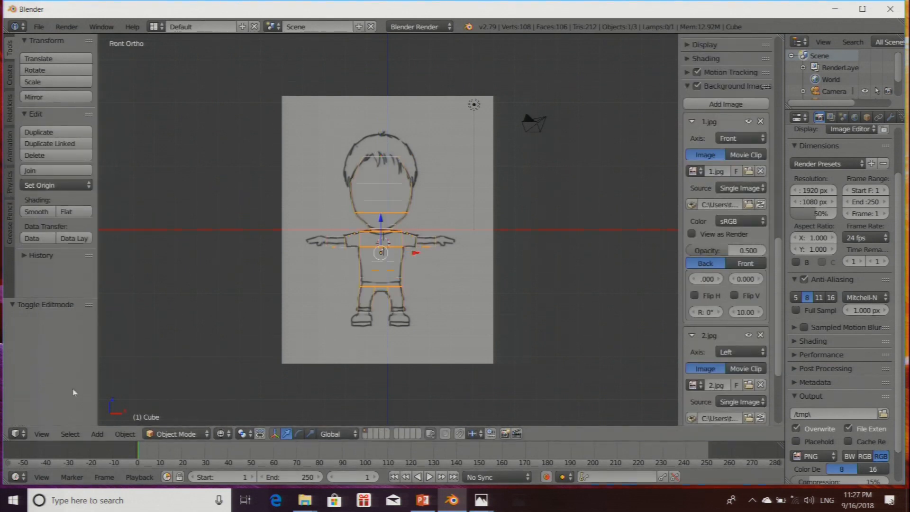
click(44, 435)
click(57, 324)
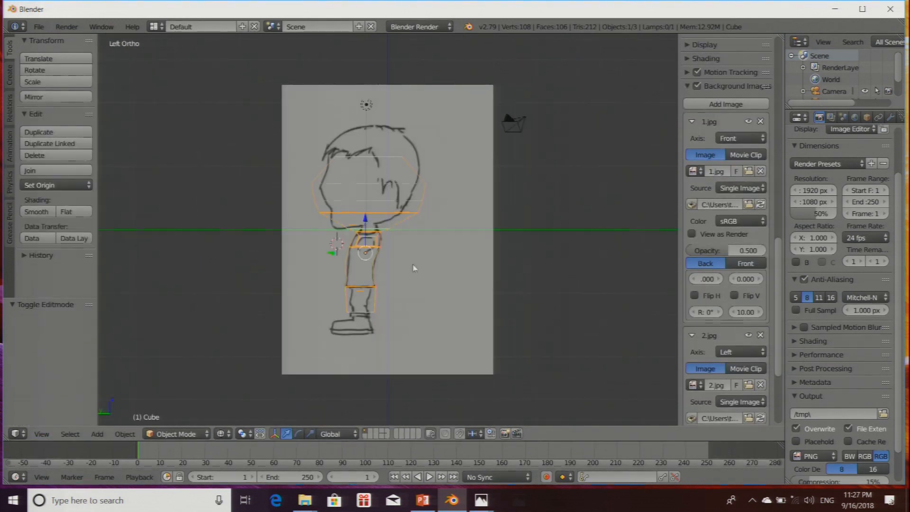
scroll(383, 266, up, 1)
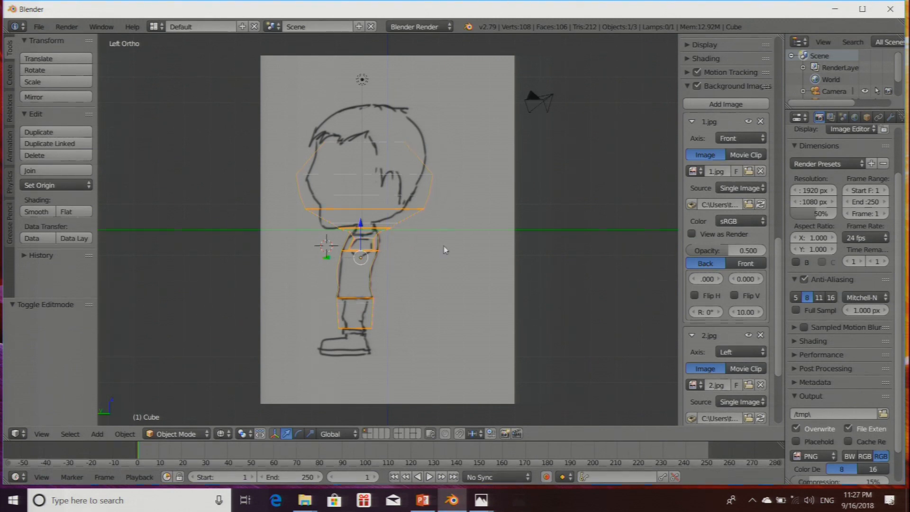
scroll(383, 198, up, 2)
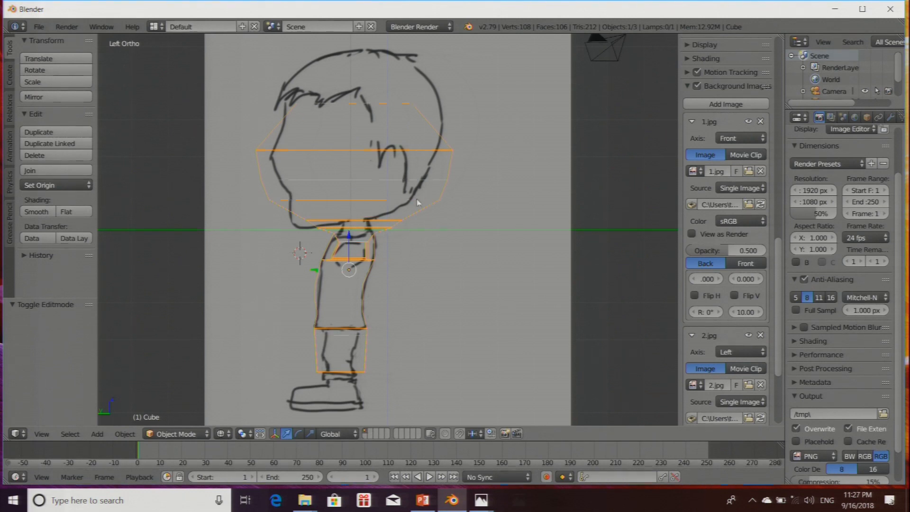
scroll(397, 289, down, 1)
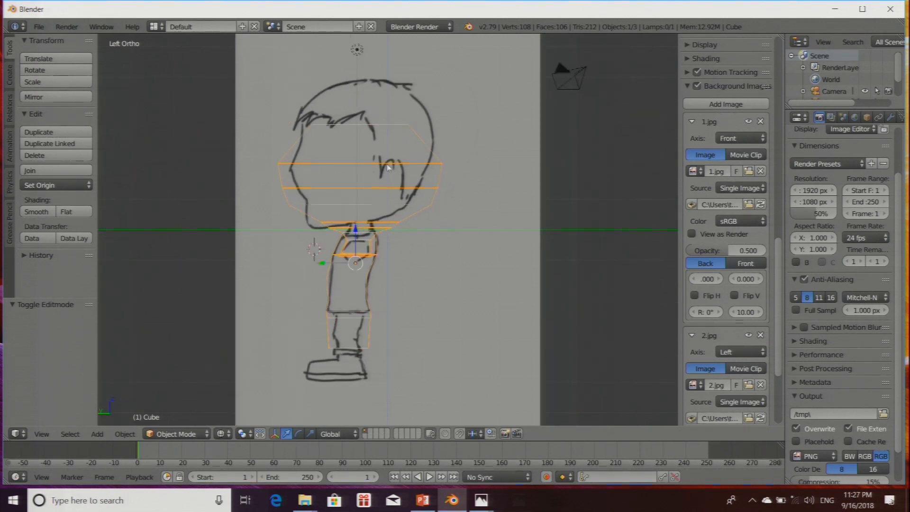
Step: In Edit Mode with vertex selection, select the vertices at the back of the head and move them 0.575 along Y
click(178, 434)
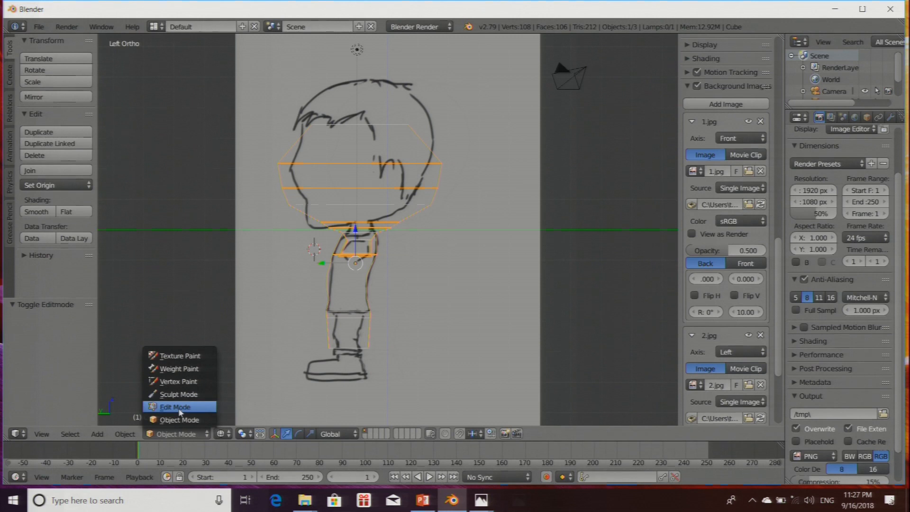
click(176, 407)
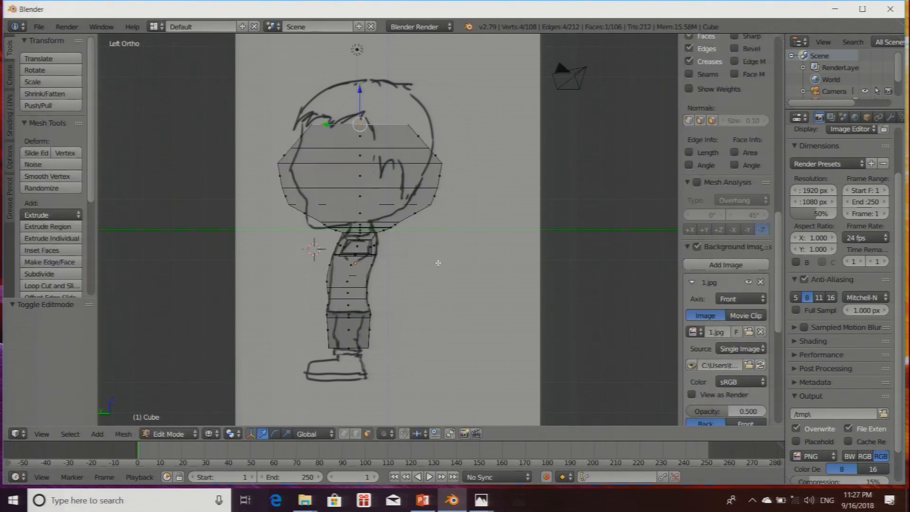
key(a)
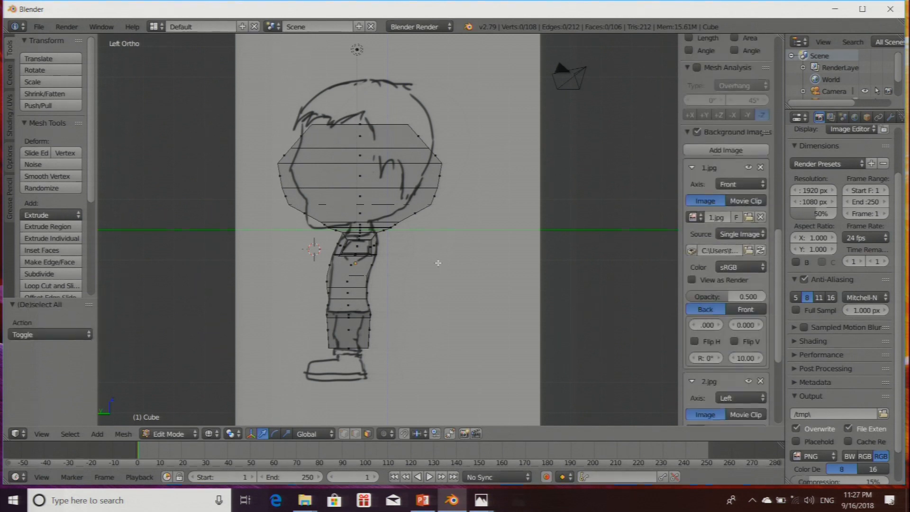
click(344, 435)
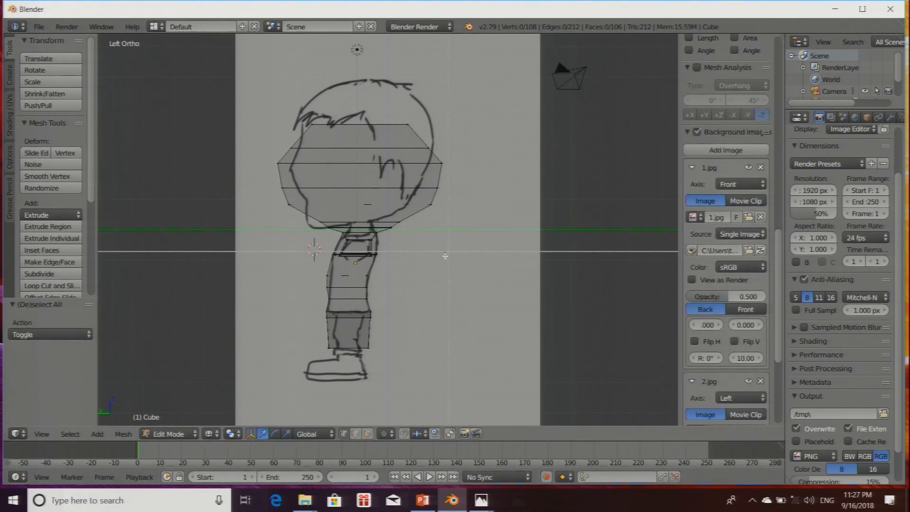
drag(409, 190, 408, 110)
key(g)
key(y)
click(395, 162)
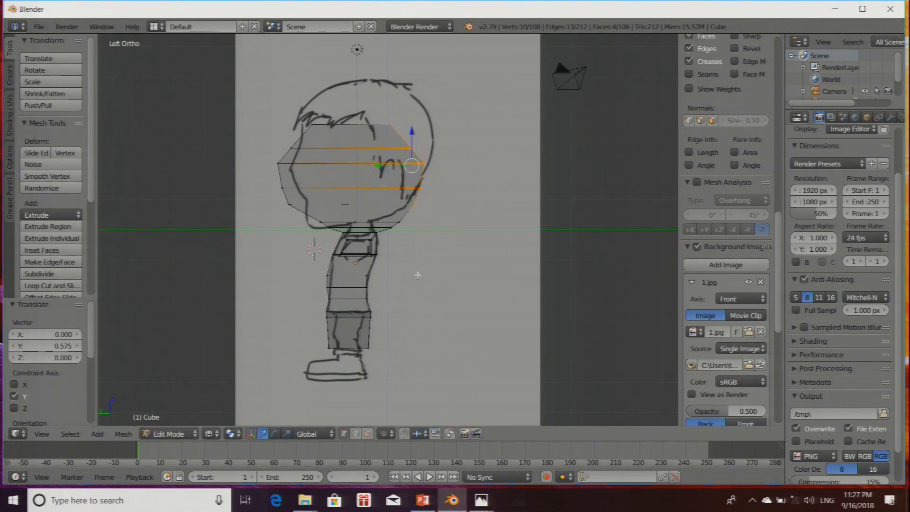
Step: Select only the lowest vertices at the back of the head and raise them 0.234 along Z toward the sketched nape
scroll(415, 266, up, 3)
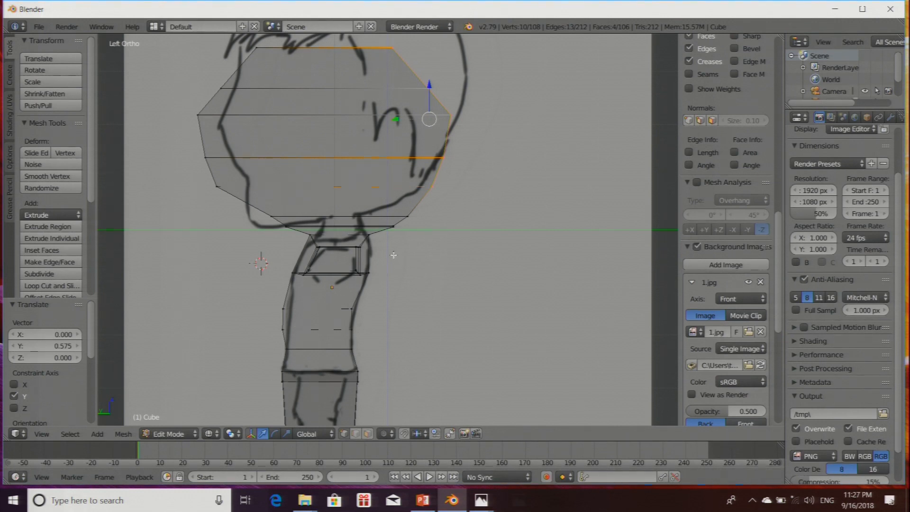
key(a)
right_click(389, 222)
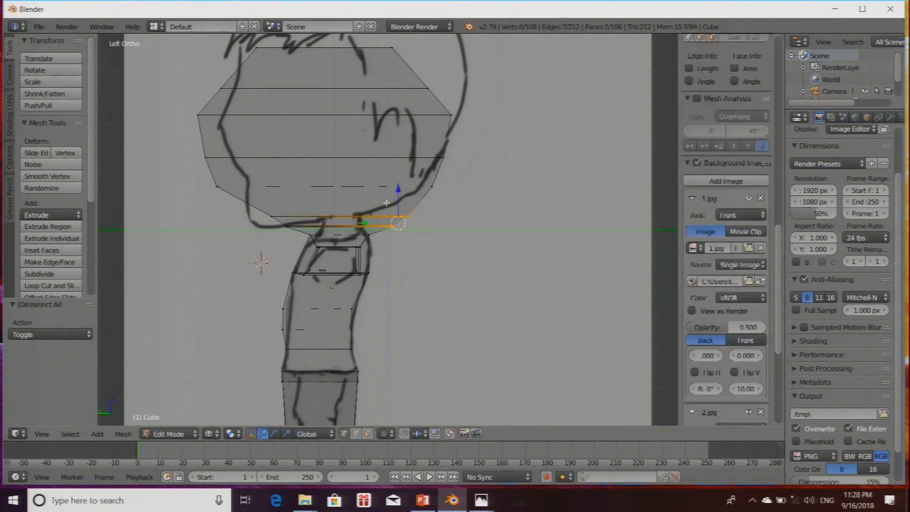
key(g)
key(z)
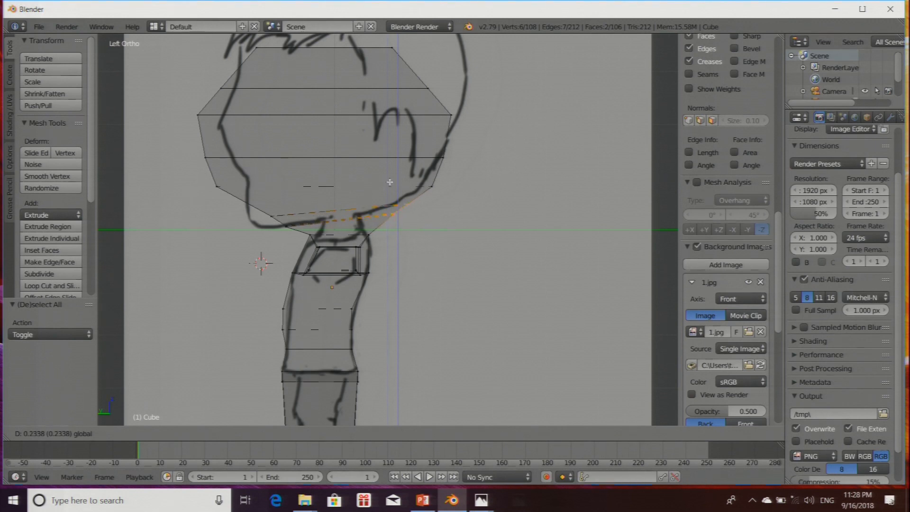
click(390, 182)
Step: Lower the selected back-of-head vertices by 0.186 along Z
scroll(394, 194, down, 3)
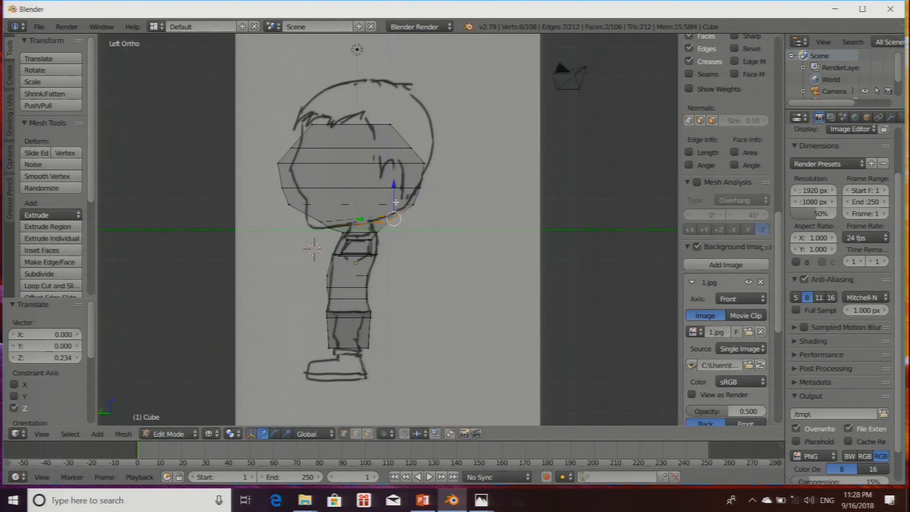
key(g)
key(z)
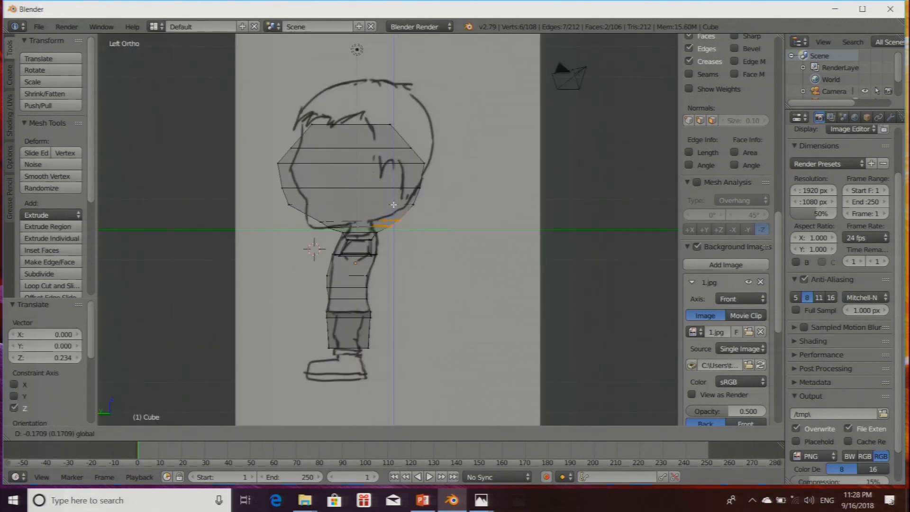
click(393, 204)
scroll(406, 272, up, 2)
scroll(406, 273, down, 2)
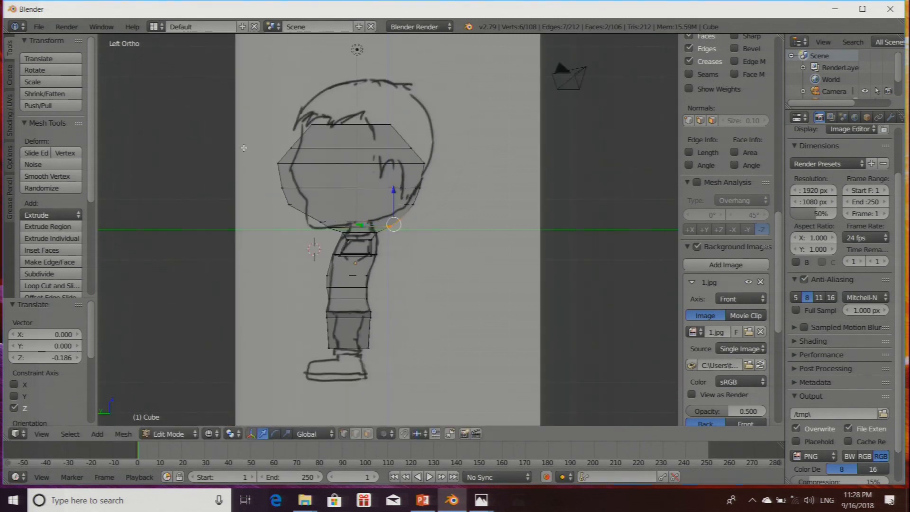
Step: Select only the vertices along the front of the face and move them -0.451 along Y to the sketched profile
key(a)
key(b)
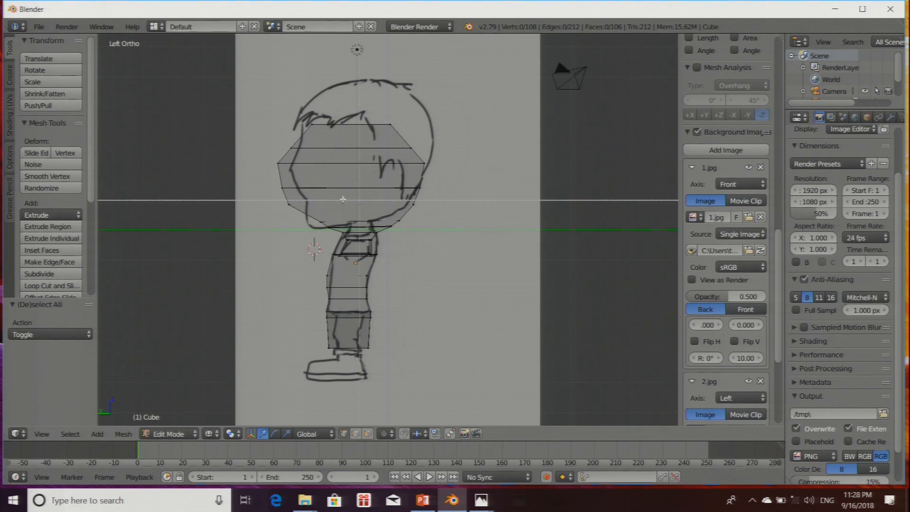
drag(255, 150, 290, 208)
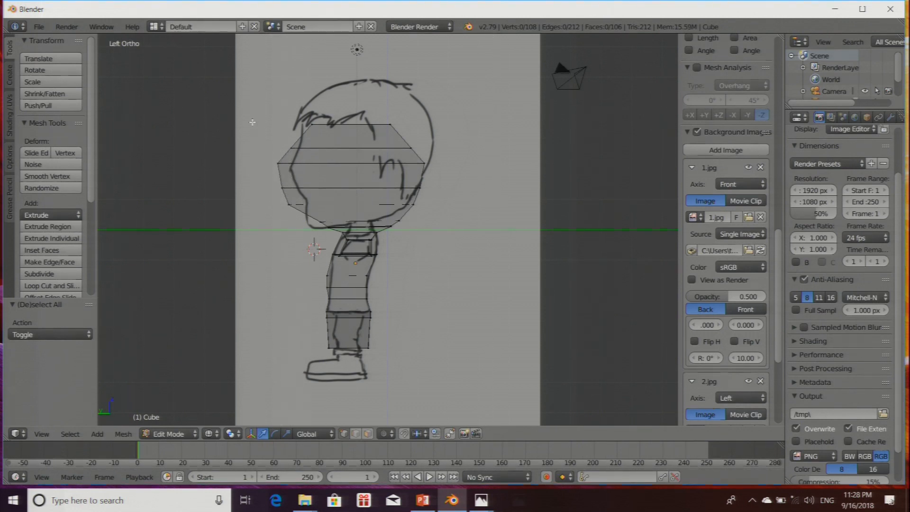
drag(248, 138, 303, 228)
key(g)
key(y)
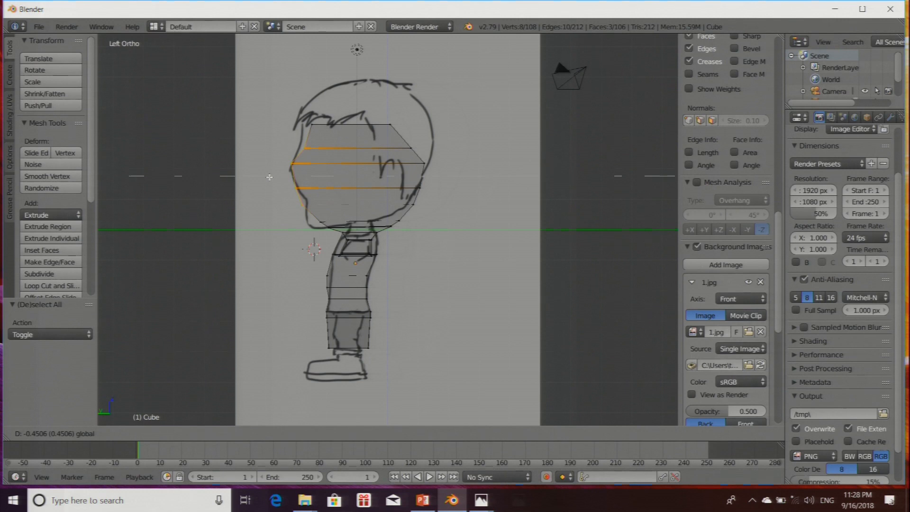
click(270, 176)
scroll(430, 179, up, 2)
scroll(368, 177, down, 1)
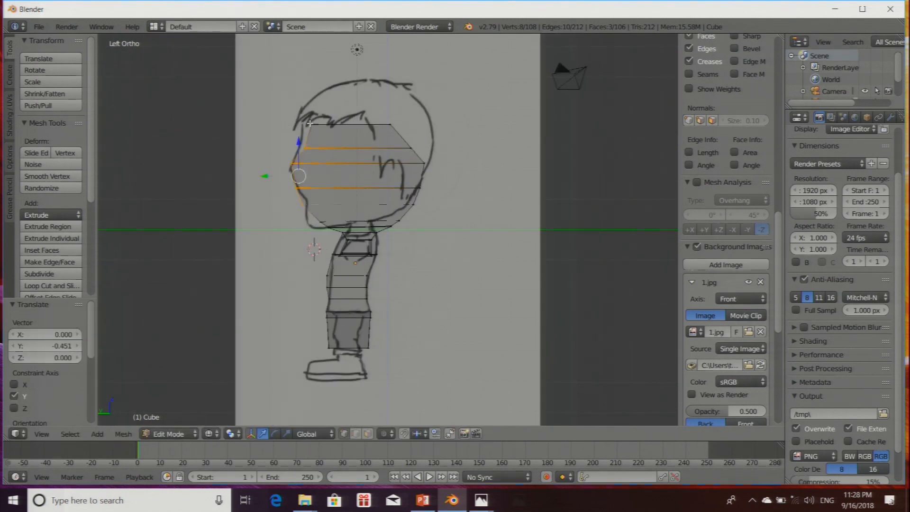
Step: Select only the four vertices on top of the head and raise them 0.233 along Z
key(a)
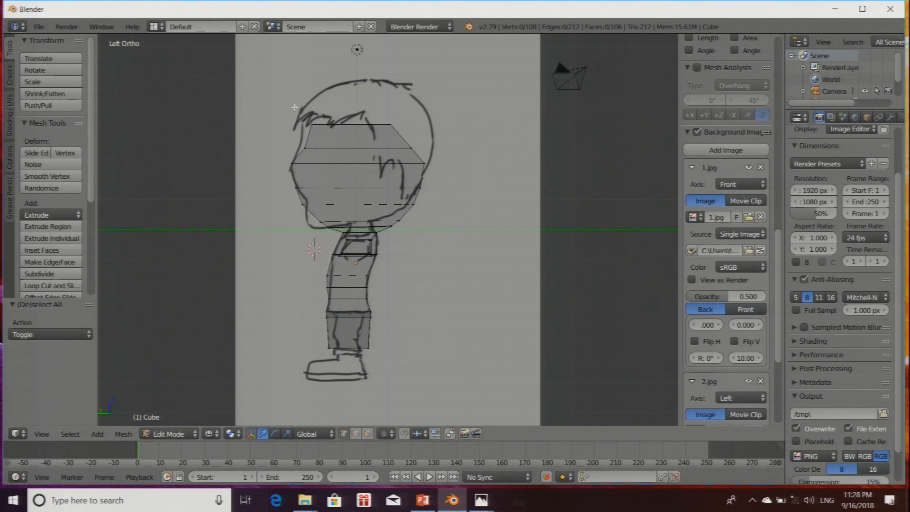
drag(453, 141, 454, 141)
drag(351, 98, 350, 90)
scroll(296, 117, up, 1)
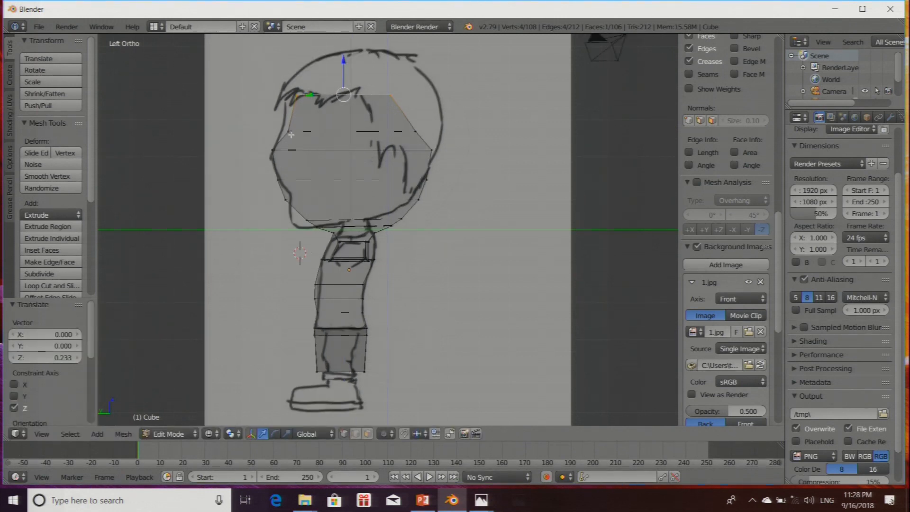
Step: Select only the two forehead vertices and move them about 0.17 along Y to meet the sketched forehead
key(a)
key(b)
drag(271, 116, 338, 145)
drag(254, 131, 263, 133)
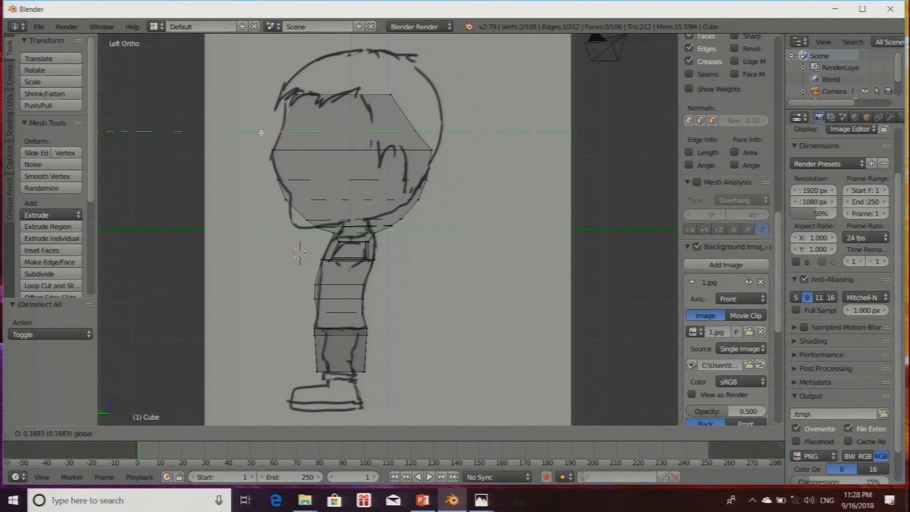
click(261, 133)
Step: Select only the two front vertices at the top of the head and move them 0.246 along Y
key(a)
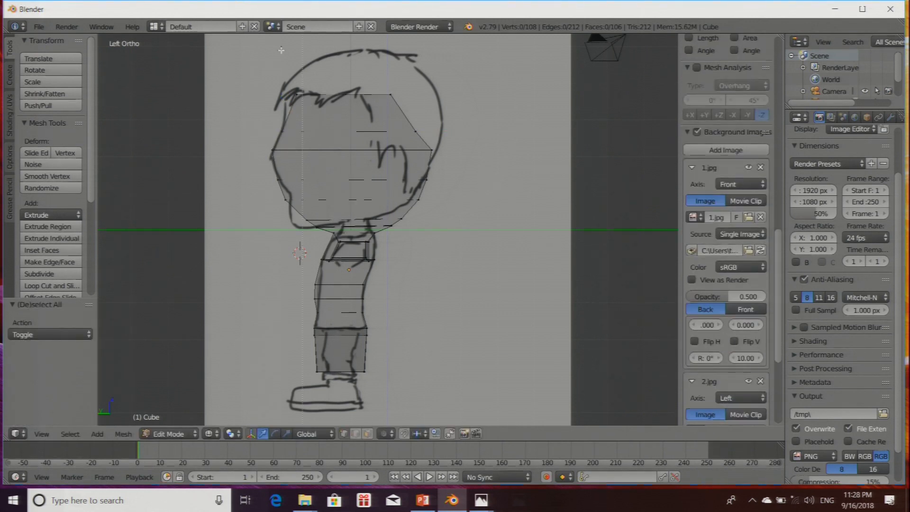
drag(327, 107, 327, 108)
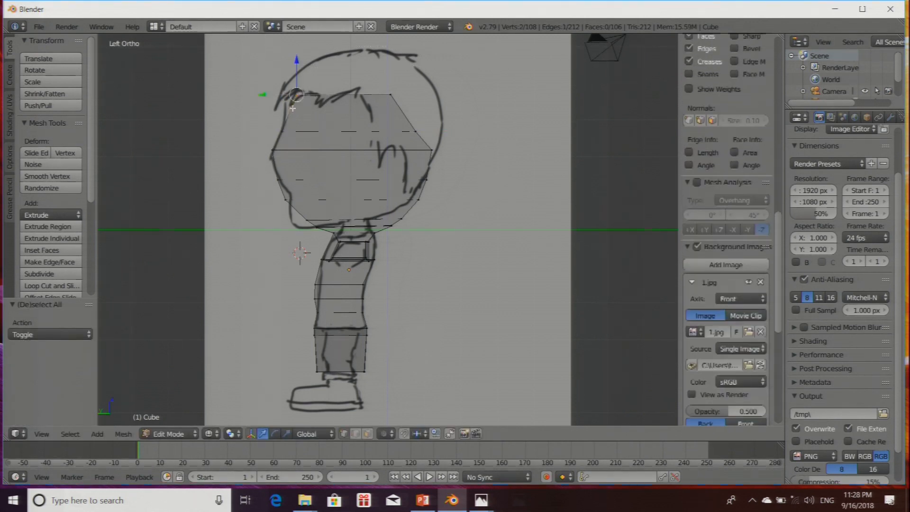
drag(270, 96, 263, 96)
click(261, 97)
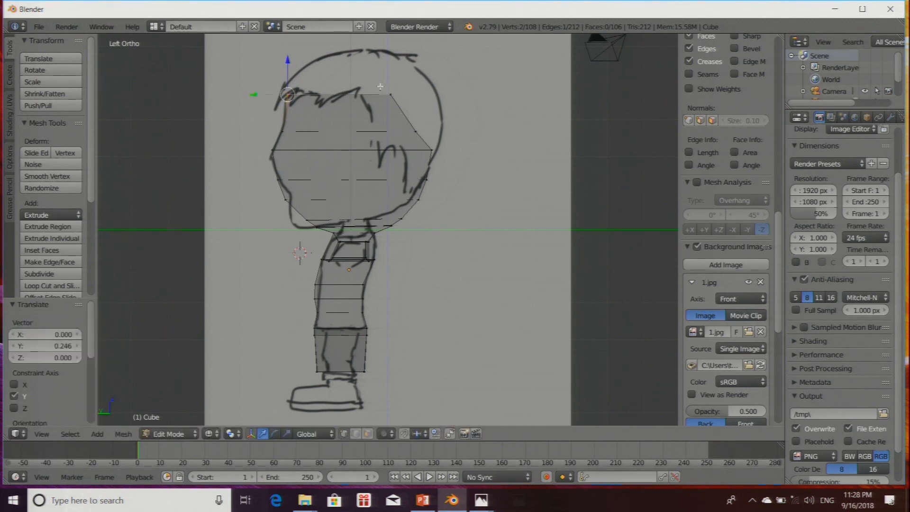
Step: Shift the rear vertices at the top of the head forward, and move the four upper back-of-head vertices 0.078 along Y
key(a)
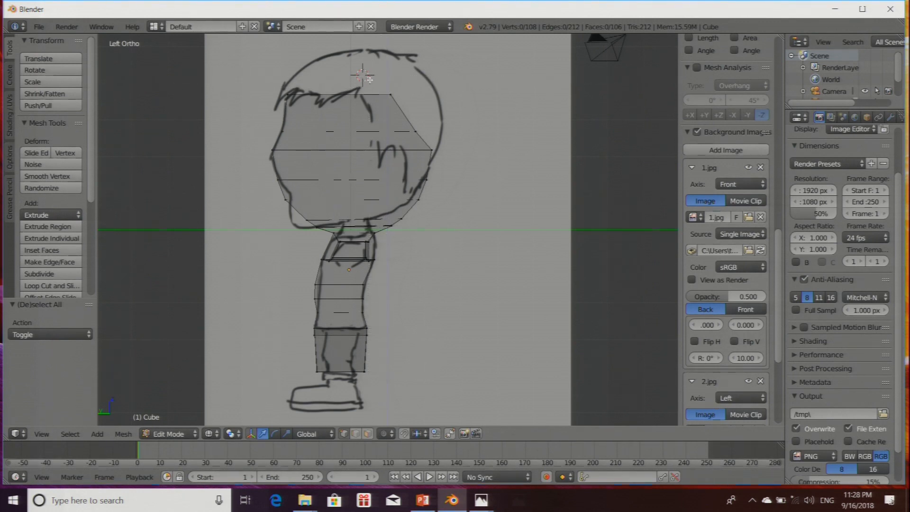
key(a)
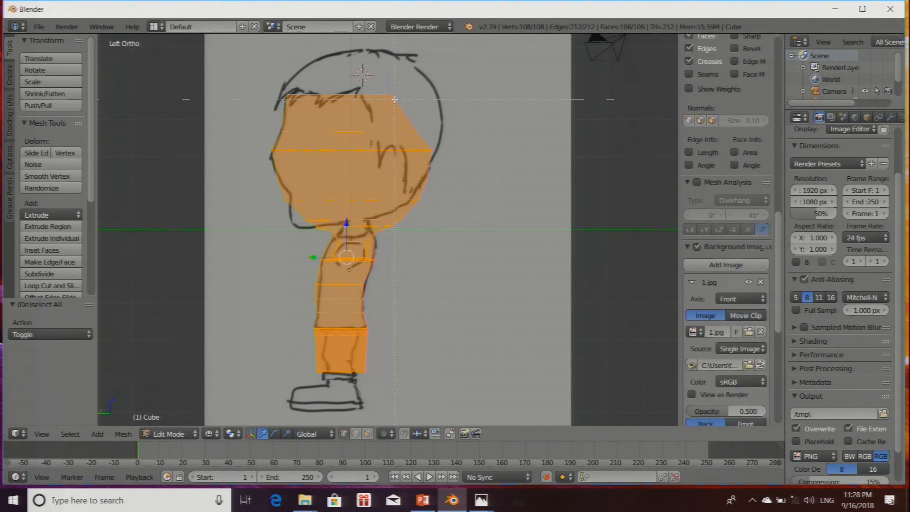
key(a)
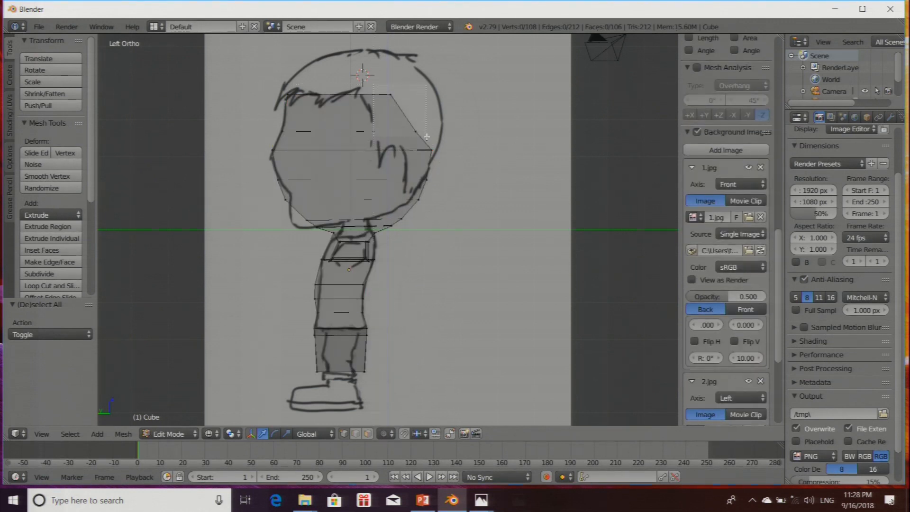
drag(419, 135, 413, 126)
drag(372, 97, 363, 97)
key(a)
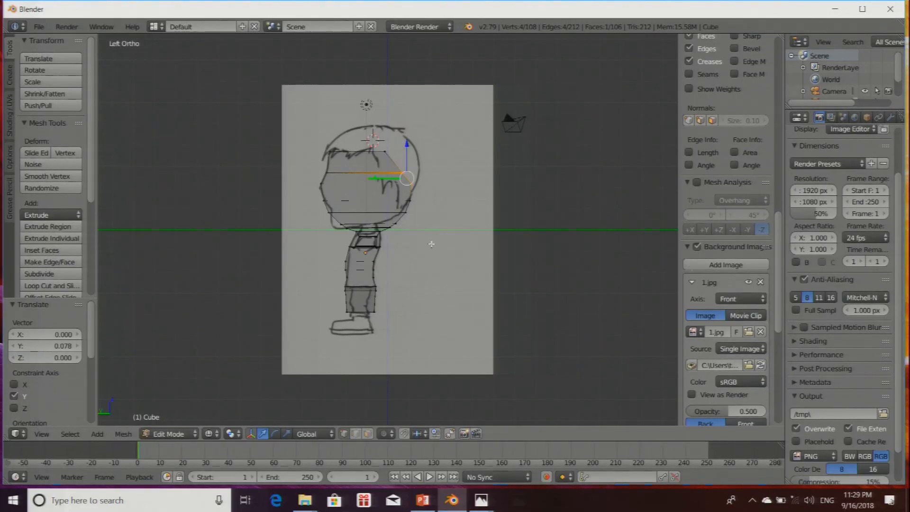
Step: Check the head against the side sketch, and show the model from the front to compare it with the front sketch
scroll(432, 244, down, 3)
scroll(432, 244, up, 3)
scroll(429, 246, down, 2)
scroll(427, 249, up, 4)
scroll(427, 249, up, 2)
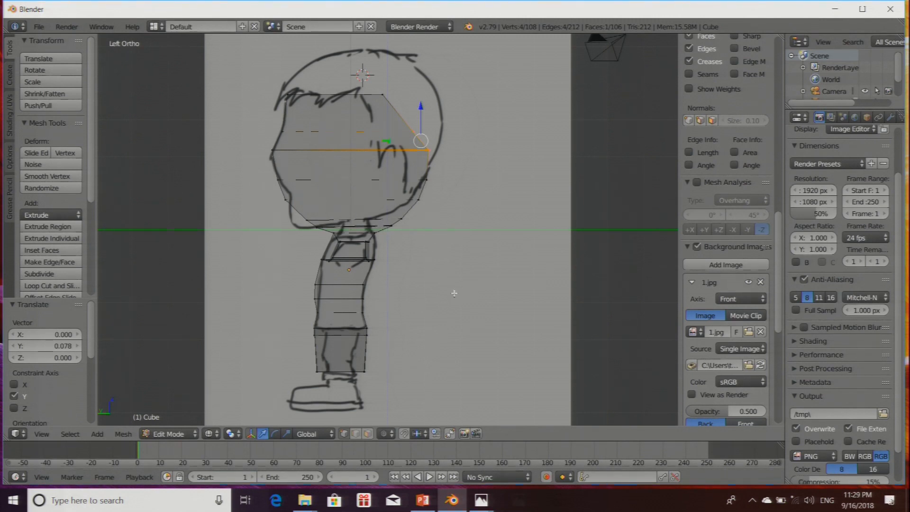
scroll(399, 327, down, 3)
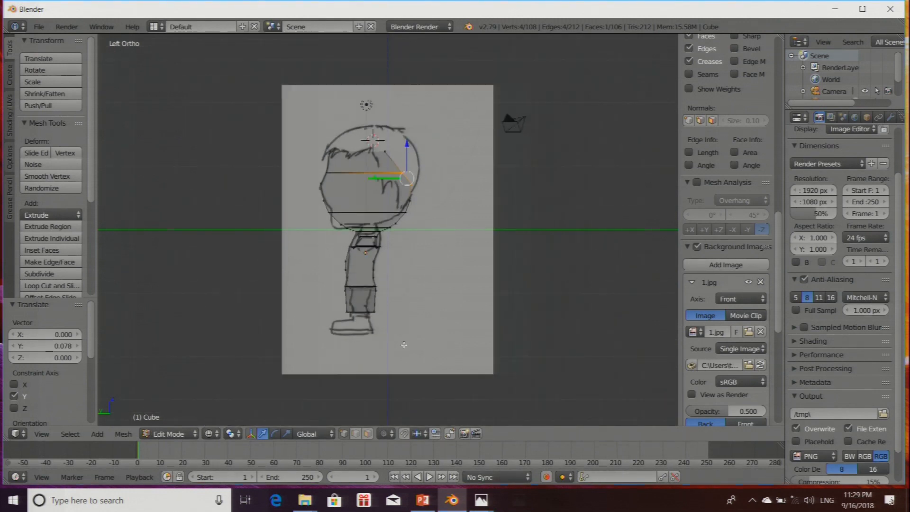
click(47, 435)
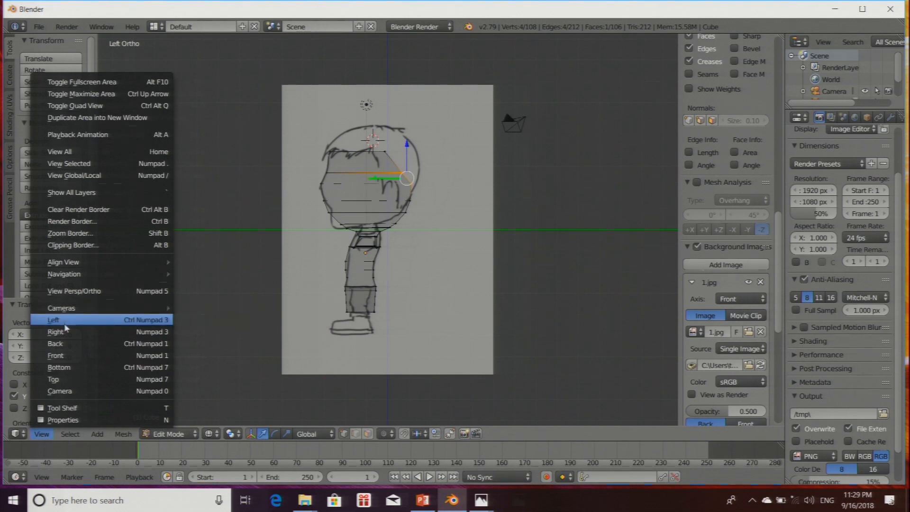
click(56, 356)
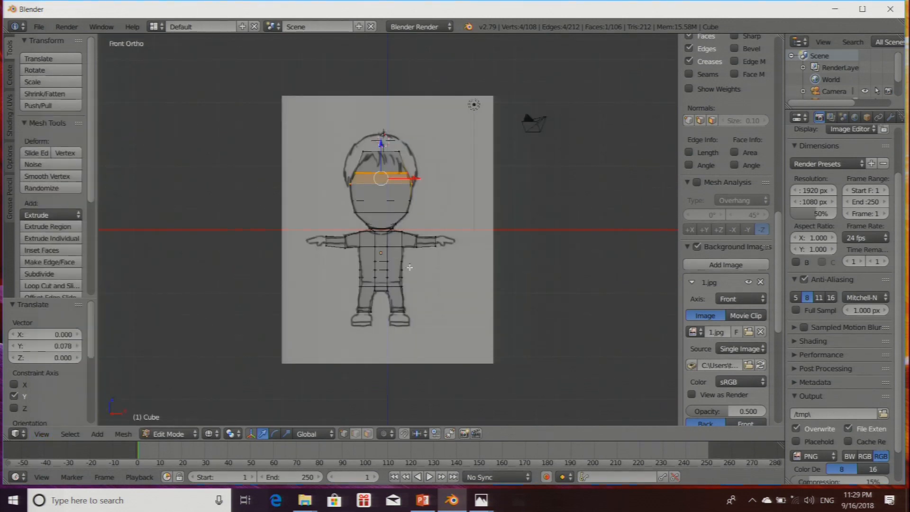
scroll(409, 267, up, 1)
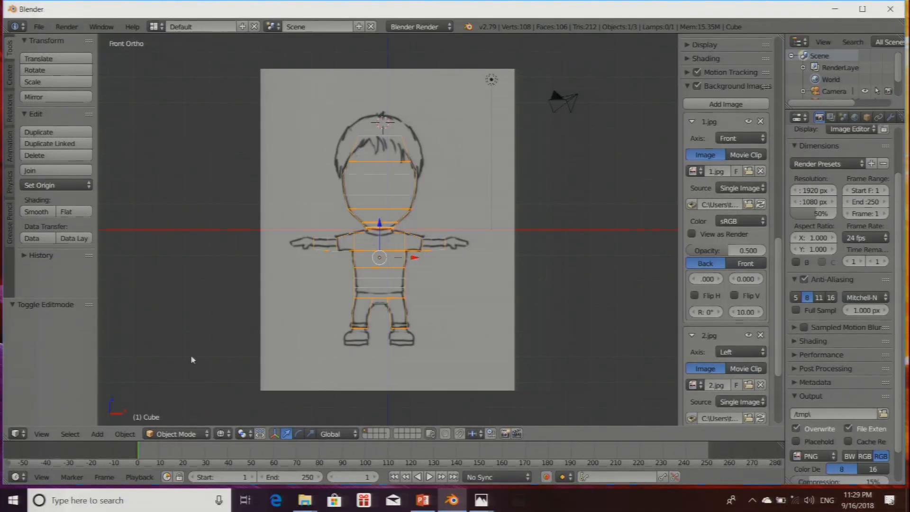
Step: Display the character in Object Mode with solid shading and view it at an angle without the reference sketches
key(z)
scroll(383, 299, down, 1)
mouse_move(397, 286)
middle_down()
mouse_move(395, 297)
mouse_move(368, 305)
mouse_move(414, 292)
mouse_move(397, 308)
mouse_move(429, 285)
mouse_move(389, 298)
mouse_move(408, 294)
middle_up()
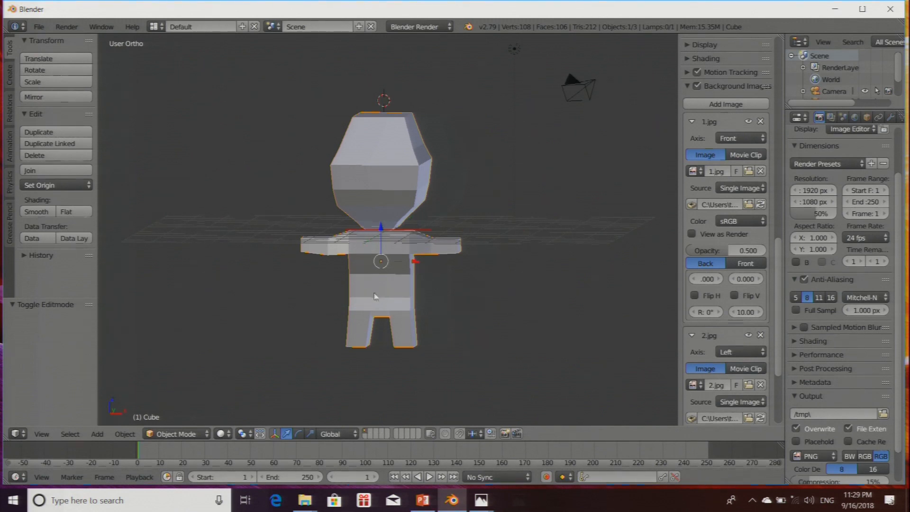
scroll(375, 297, down, 2)
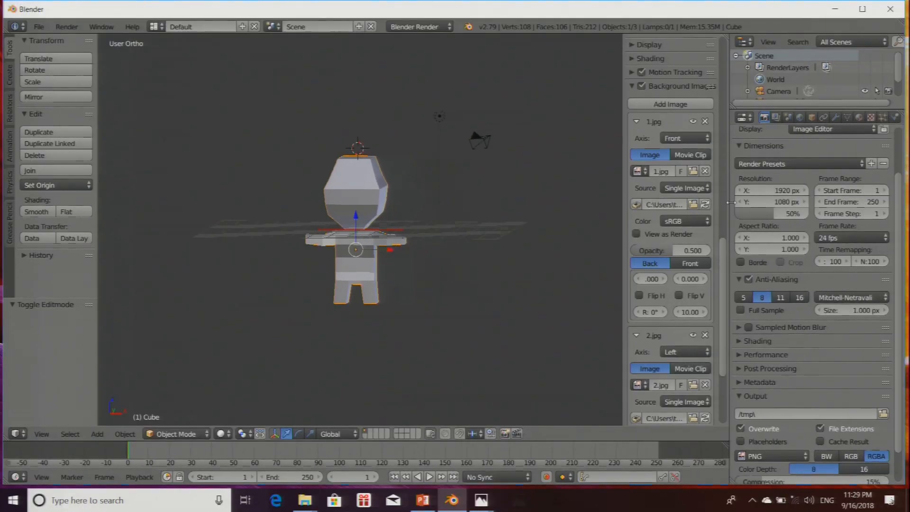
Step: Add a Subdivision Surface modifier to the character
click(835, 119)
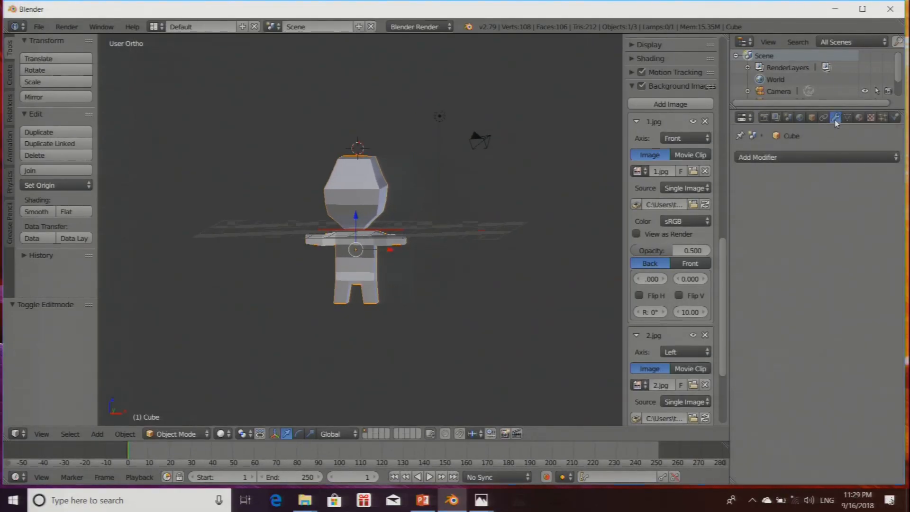
click(813, 161)
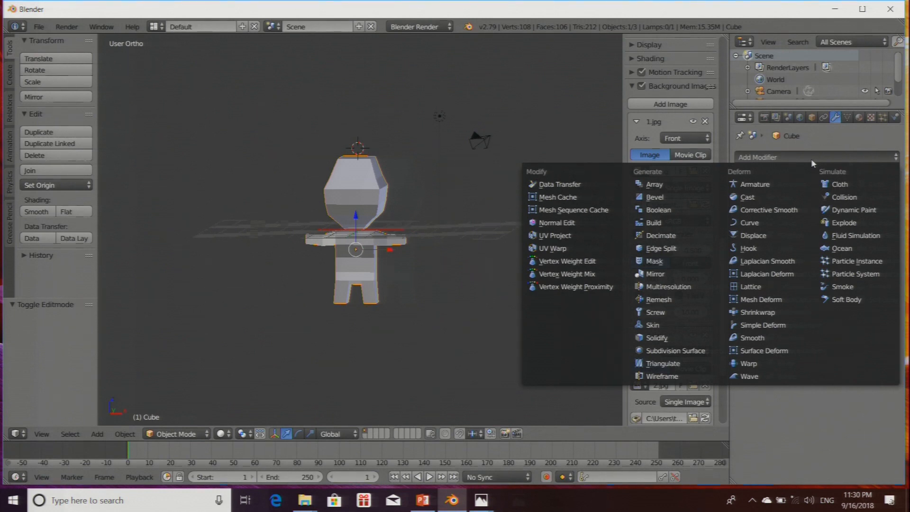
click(691, 352)
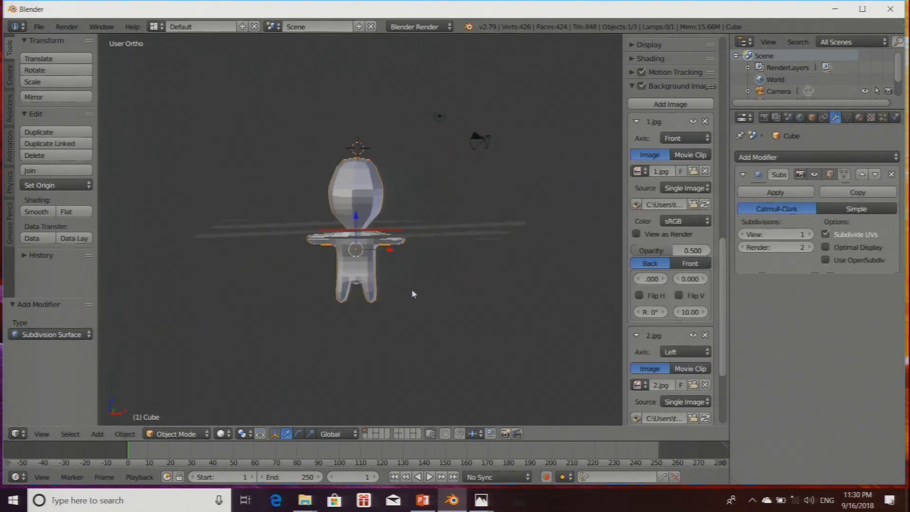
Step: Set the Subdivision Surface modifier's View subdivisions to 2
scroll(411, 290, up, 3)
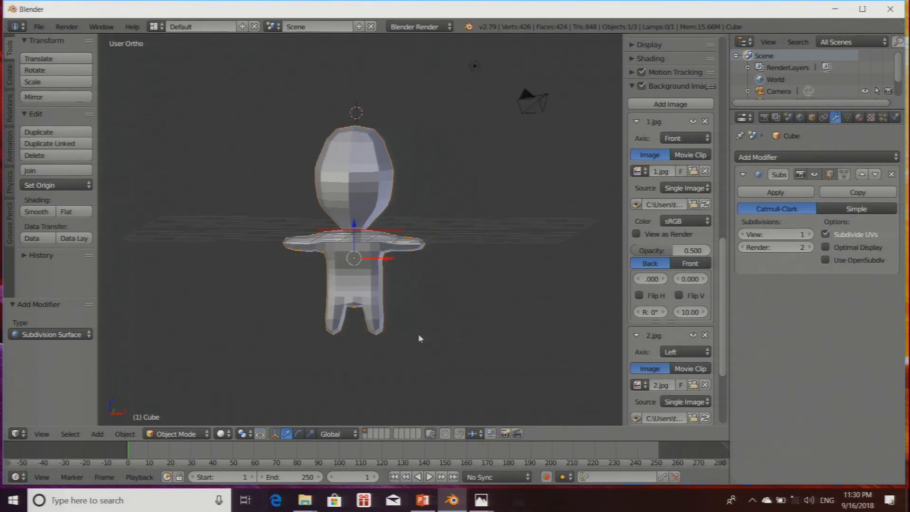
scroll(419, 336, up, 1)
middle_drag(418, 334, 455, 320)
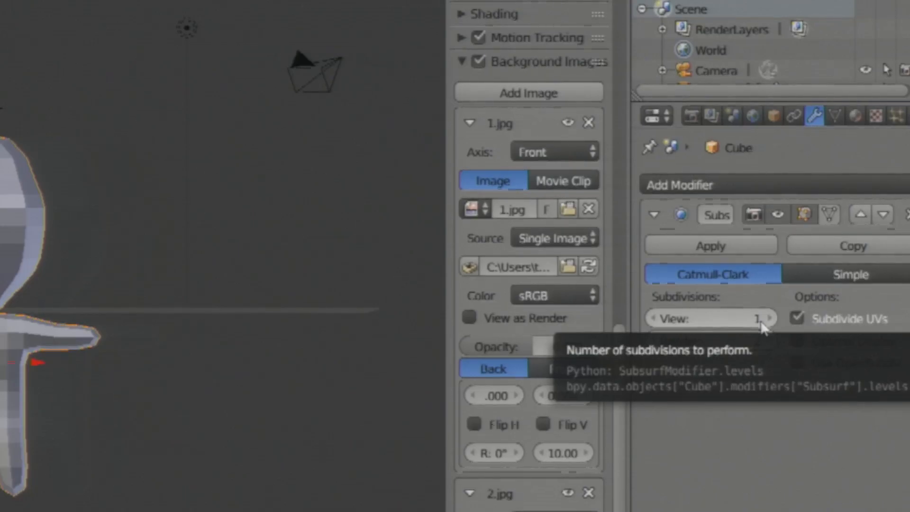
click(760, 321)
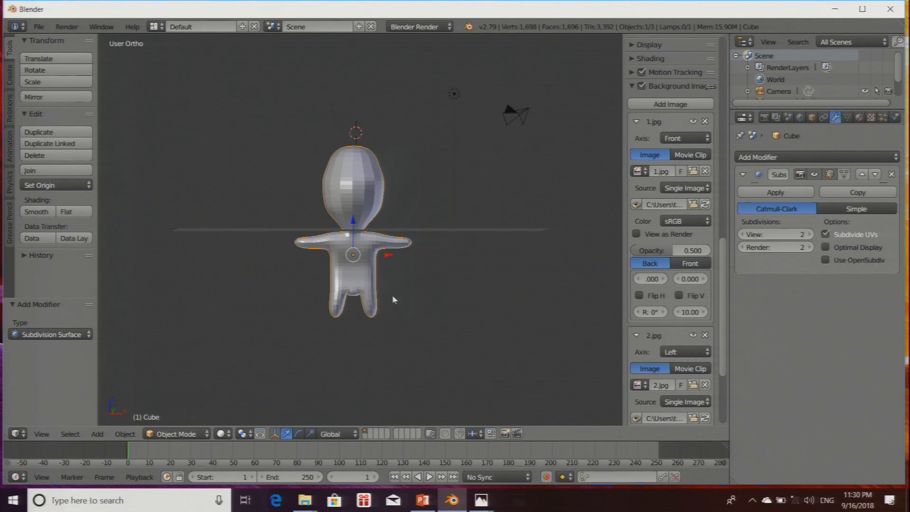
Step: Examine the smoothed character's head, arms and legs from several angles and distances
scroll(414, 308, down, 1)
mouse_move(415, 309)
middle_down()
mouse_move(405, 313)
mouse_move(443, 300)
mouse_move(420, 317)
mouse_move(404, 311)
middle_up()
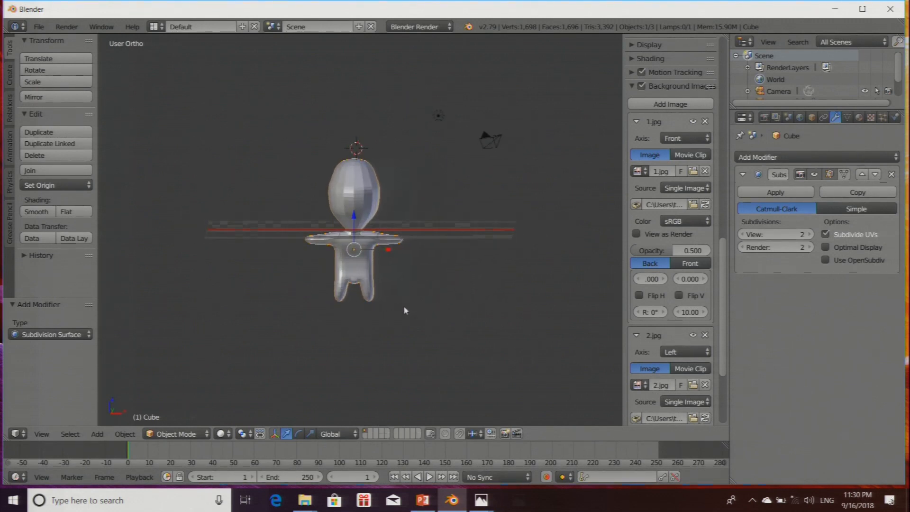
scroll(393, 310, up, 2)
middle_drag(469, 319, 424, 325)
scroll(423, 324, down, 3)
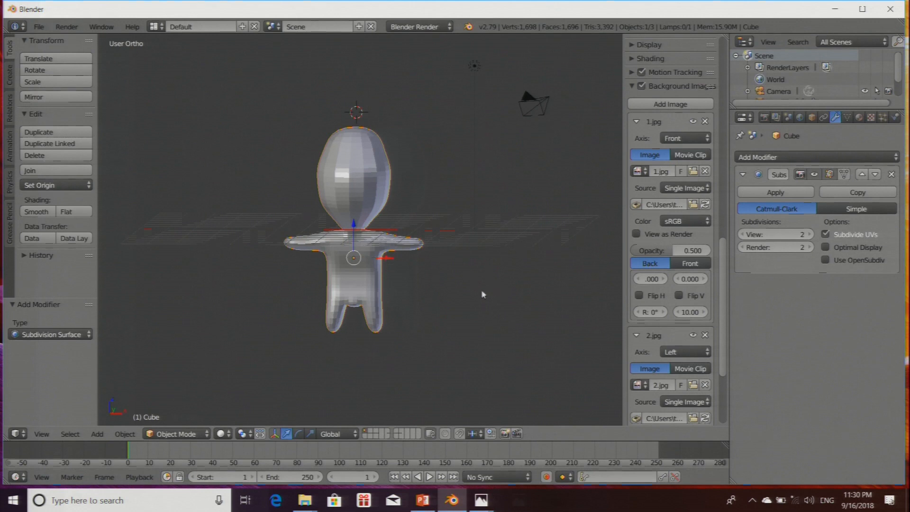
middle_drag(481, 289, 411, 334)
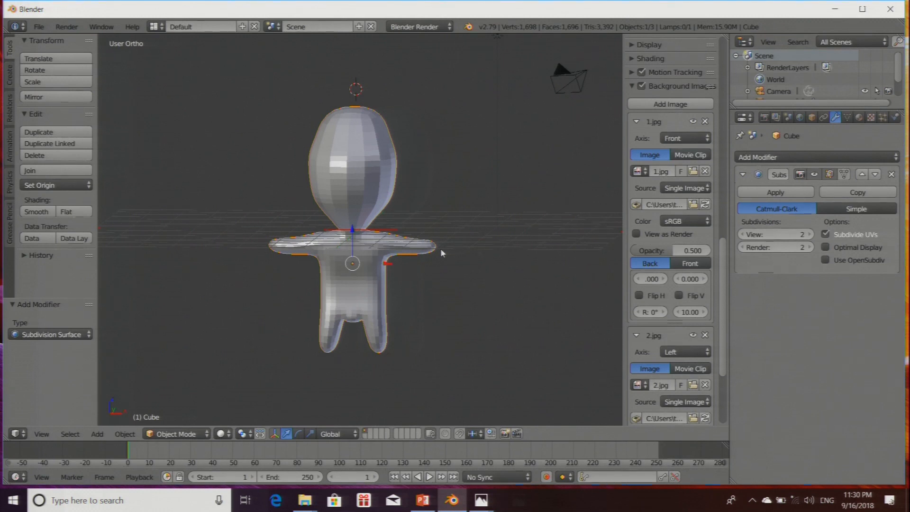
scroll(446, 305, down, 2)
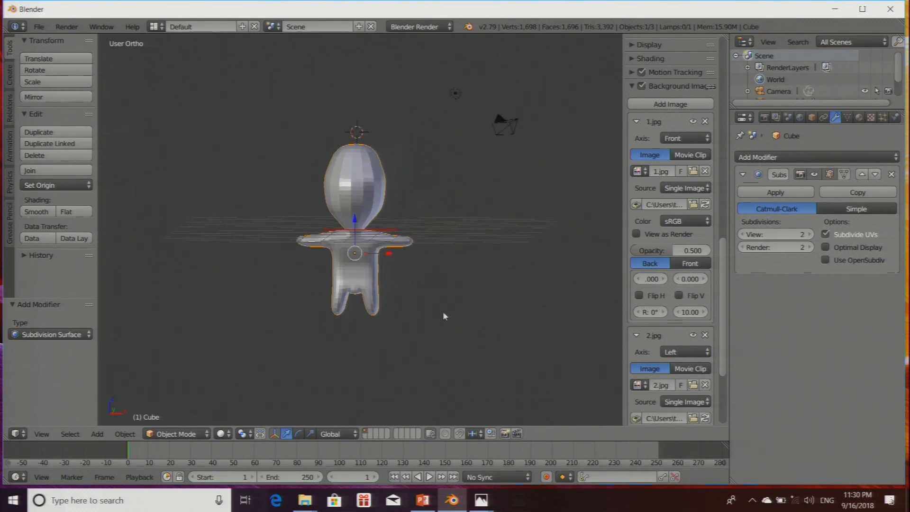
scroll(468, 308, up, 1)
scroll(471, 334, up, 1)
scroll(472, 328, down, 2)
scroll(433, 283, up, 2)
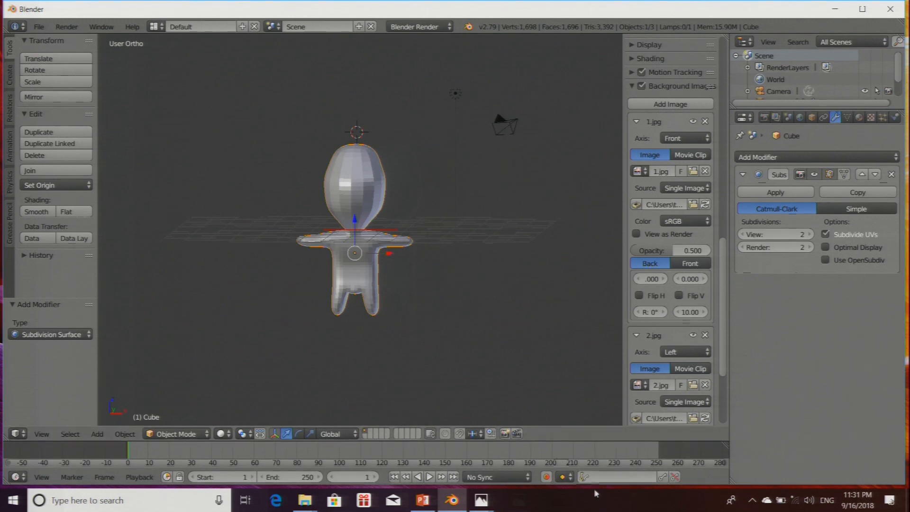
Step: Import the Wavefront model stickman.OBJ from the for_blender folder
click(39, 27)
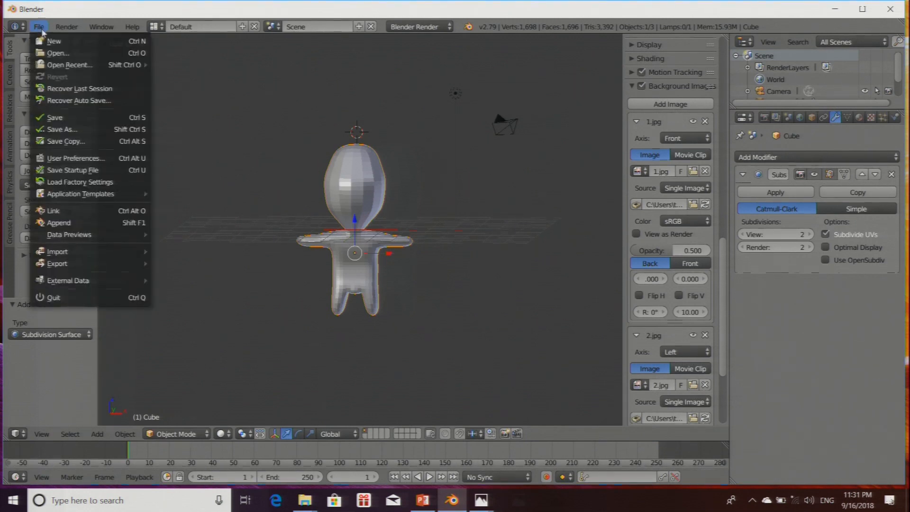
mouse_move(79, 256)
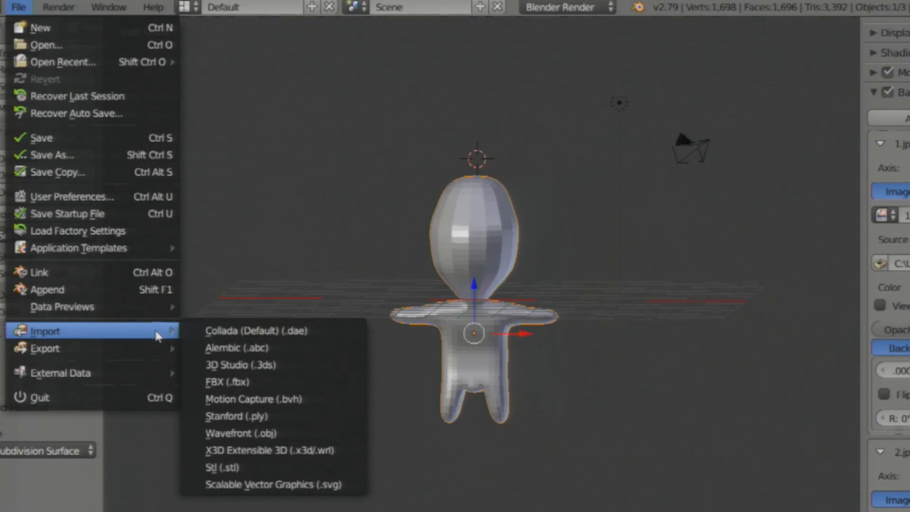
click(252, 434)
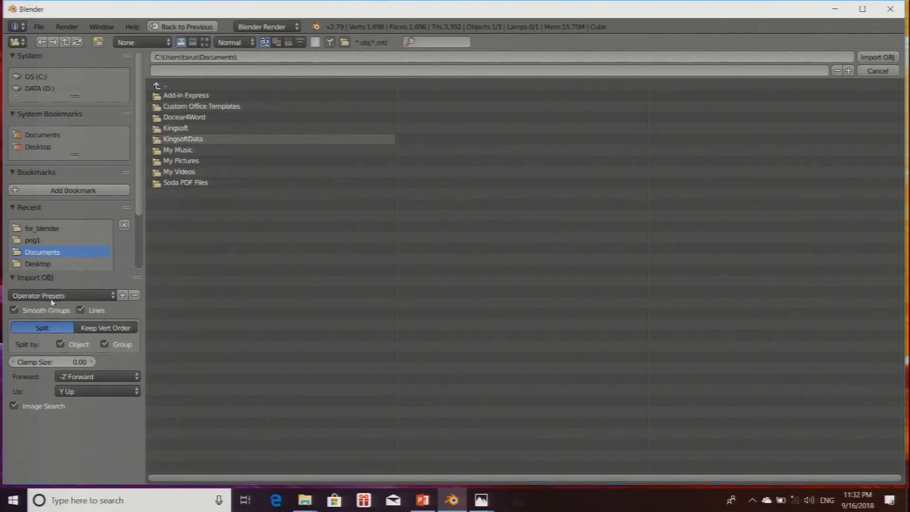
click(47, 229)
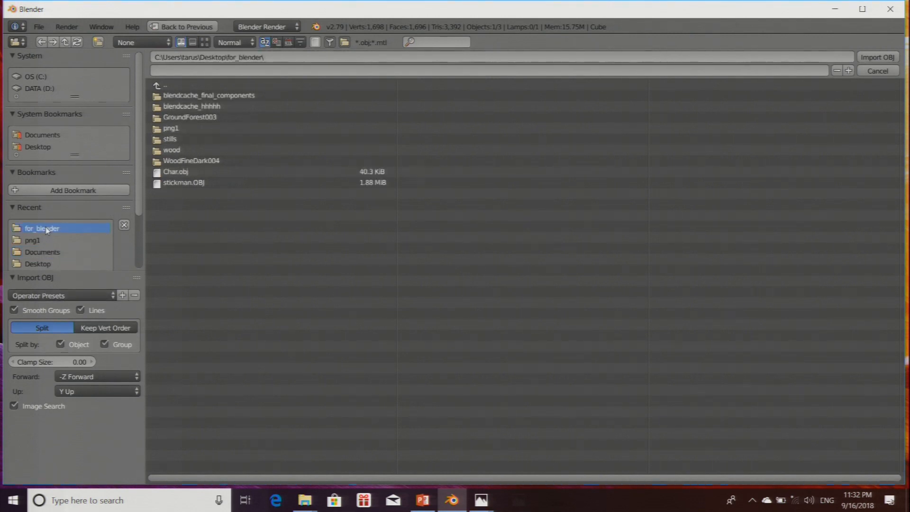
click(197, 185)
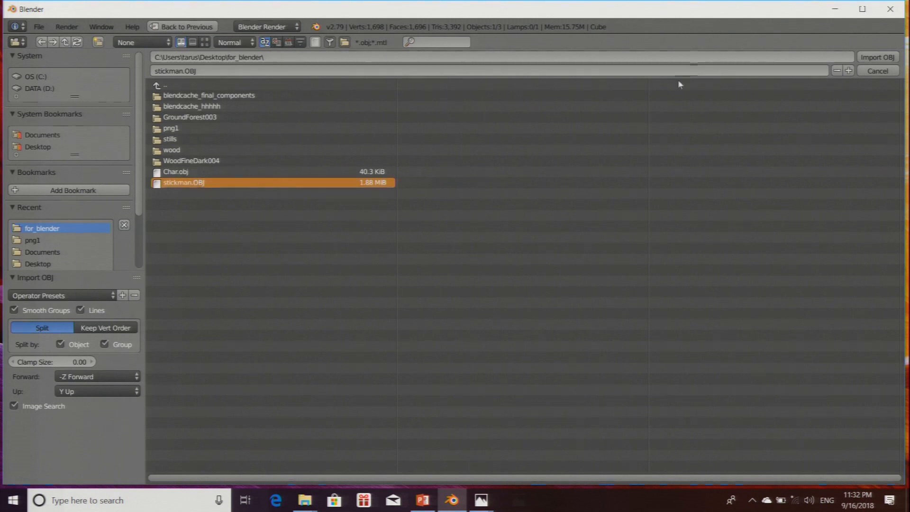
click(878, 58)
Step: Examine the imported stickman beside the small modelled character from several distances
scroll(417, 185, down, 5)
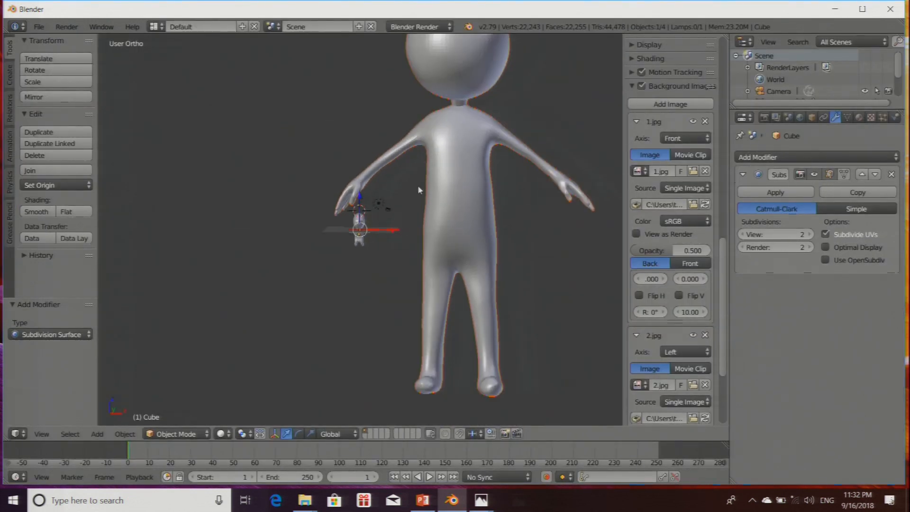
scroll(458, 221, up, 1)
scroll(453, 228, down, 1)
scroll(446, 229, down, 2)
scroll(438, 227, up, 2)
scroll(436, 228, down, 2)
scroll(434, 229, up, 3)
scroll(434, 230, down, 1)
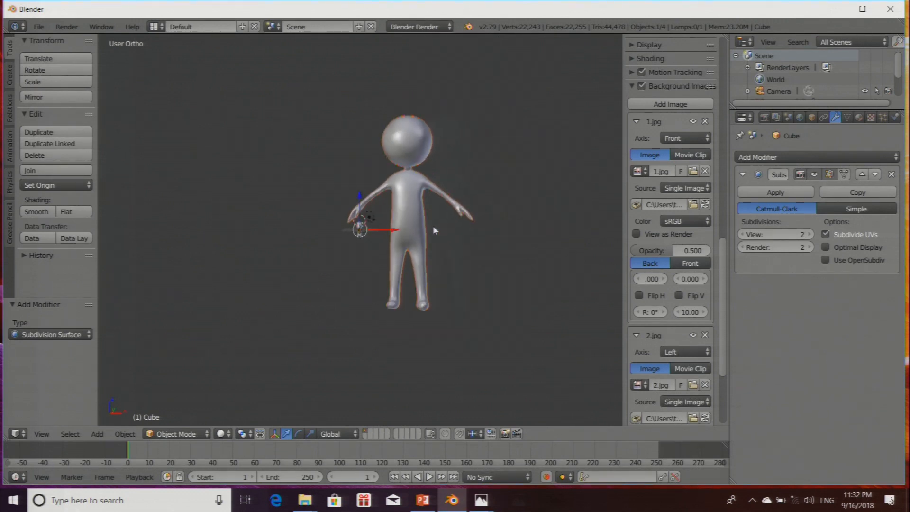
scroll(433, 226, up, 2)
scroll(432, 225, down, 1)
scroll(432, 225, down, 1)
scroll(432, 226, up, 1)
scroll(432, 223, up, 3)
scroll(431, 222, down, 3)
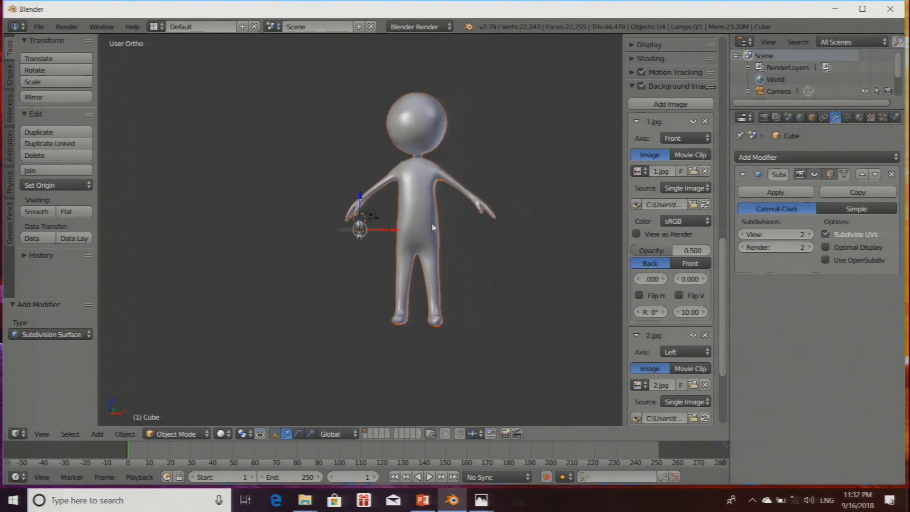
scroll(431, 222, down, 3)
scroll(388, 241, up, 2)
Step: Hide the small modelled character so that only the imported stickman remains displayed
scroll(363, 267, up, 4)
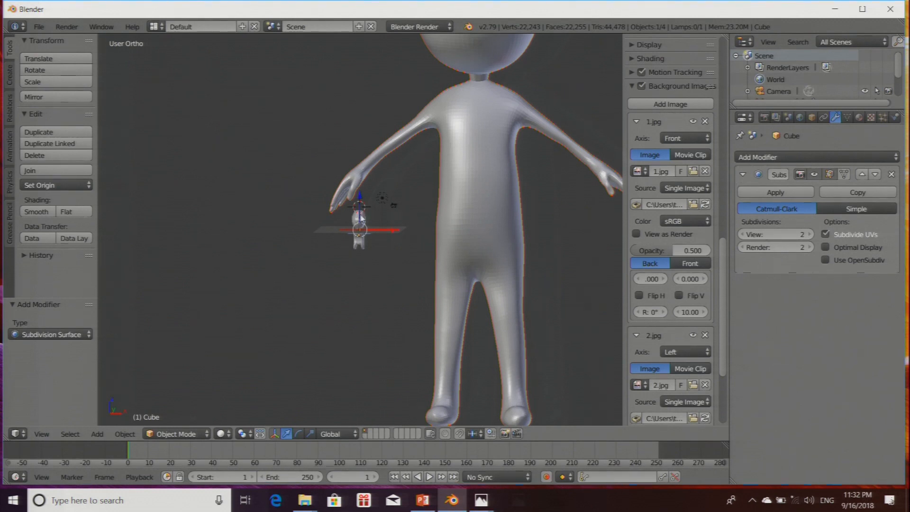
scroll(361, 218, up, 6)
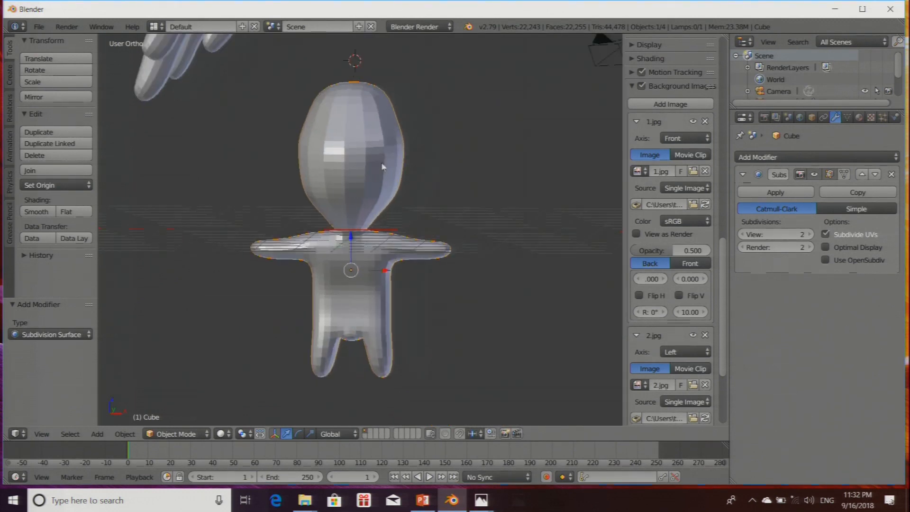
scroll(394, 178, down, 3)
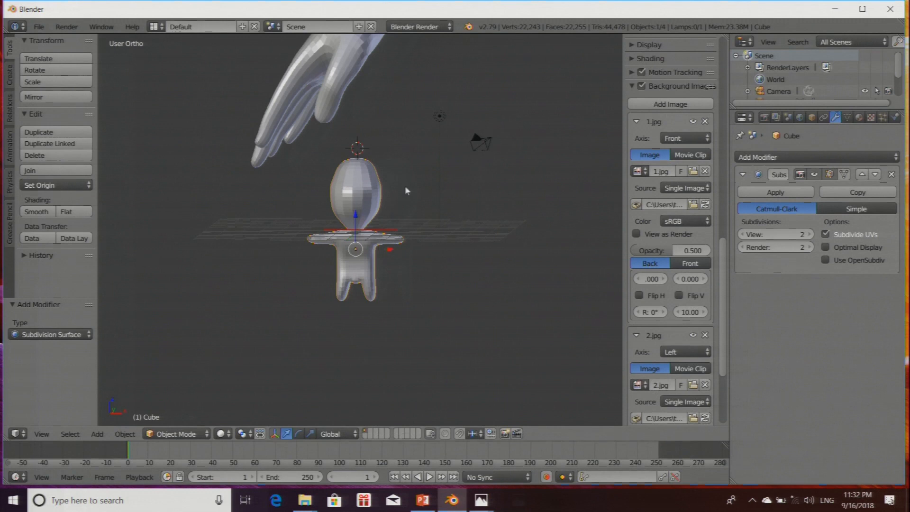
key(h)
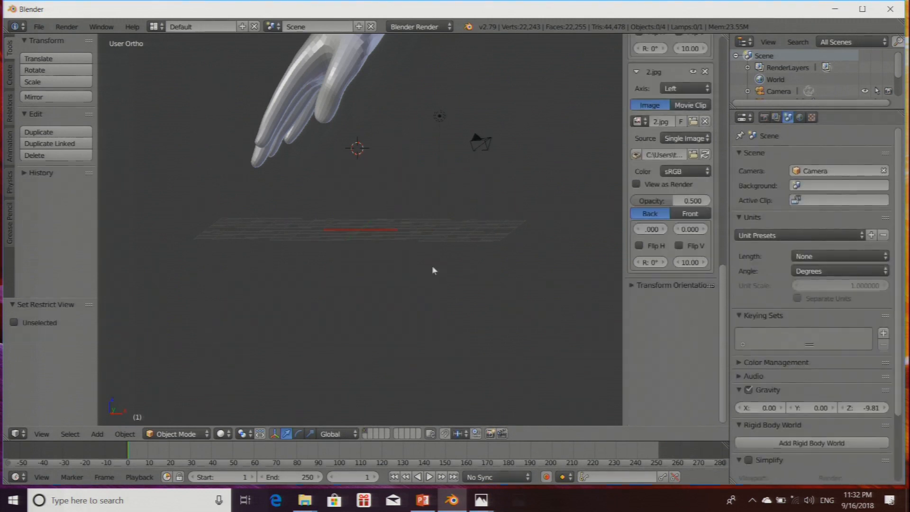
Step: Select the imported stickman and move it about -21.37 units along X to centre its body on the origin
scroll(431, 267, down, 8)
right_click(443, 195)
scroll(443, 195, down, 3)
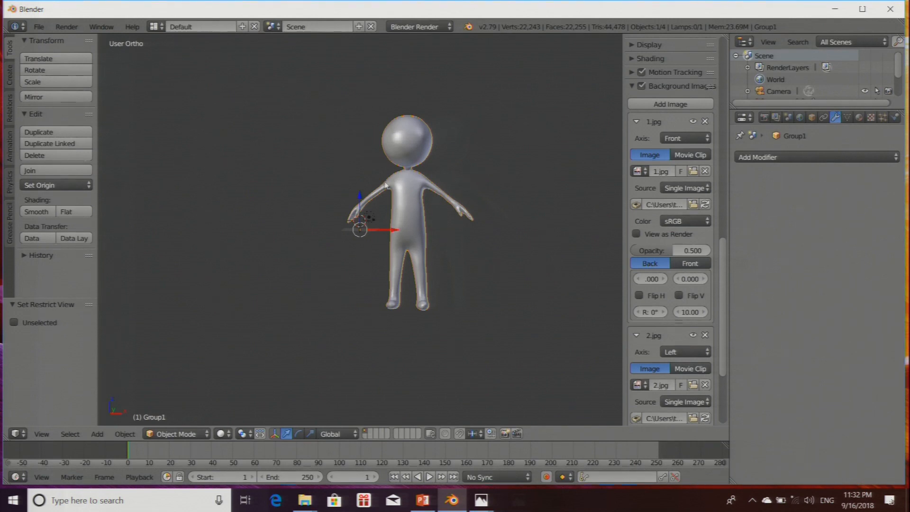
scroll(419, 260, down, 2)
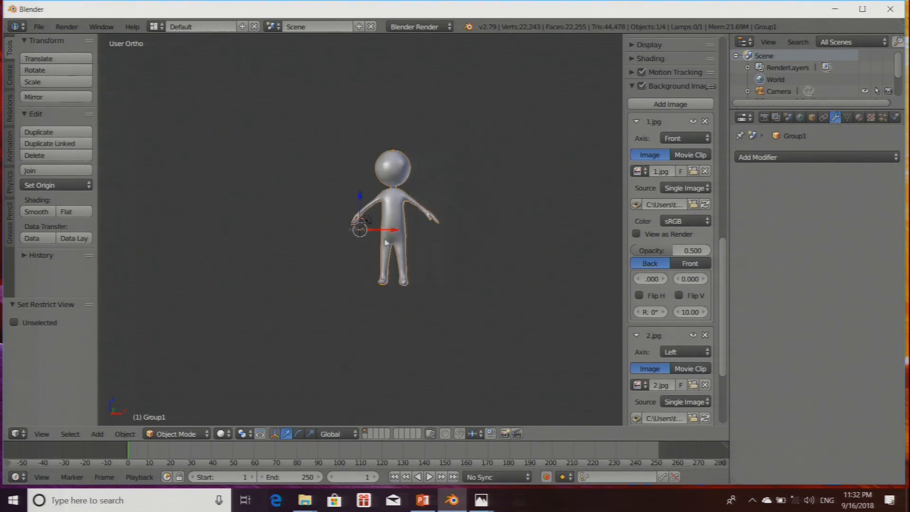
drag(392, 231, 360, 231)
Step: In front view, raise the stickman about 33.35 units along Z so its feet reach the ground line
click(41, 435)
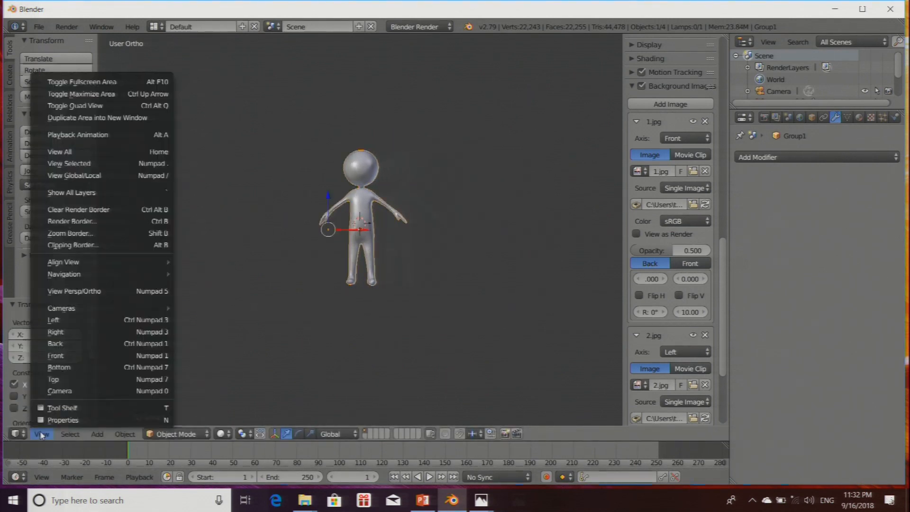
click(59, 355)
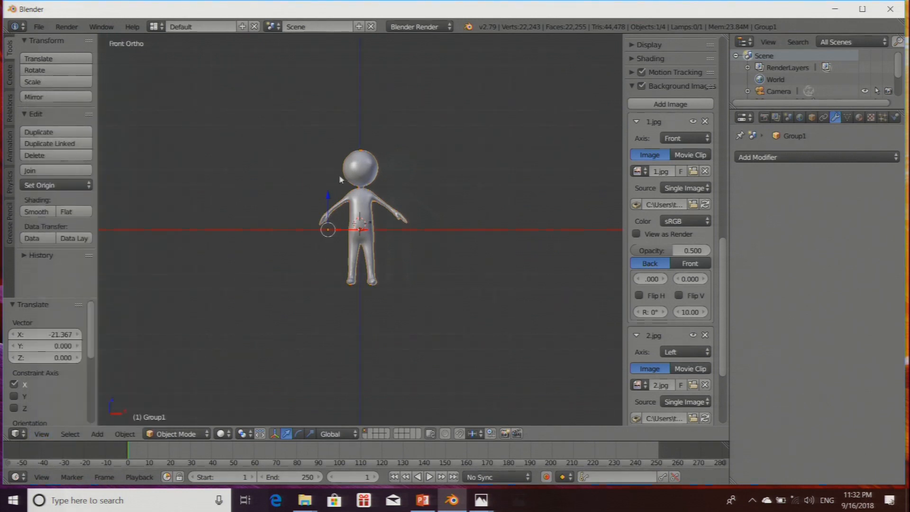
key(g)
key(z)
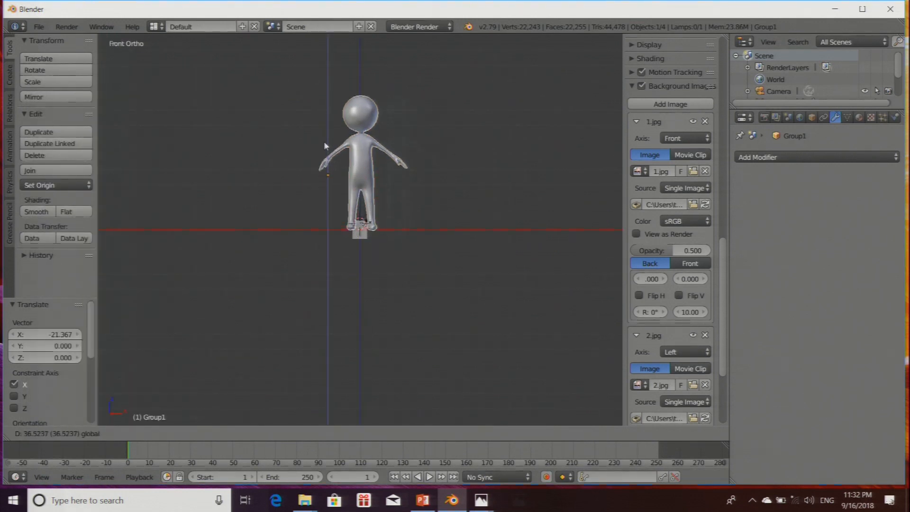
click(323, 146)
Step: Turn off the background images behind the stickman
scroll(420, 272, up, 8)
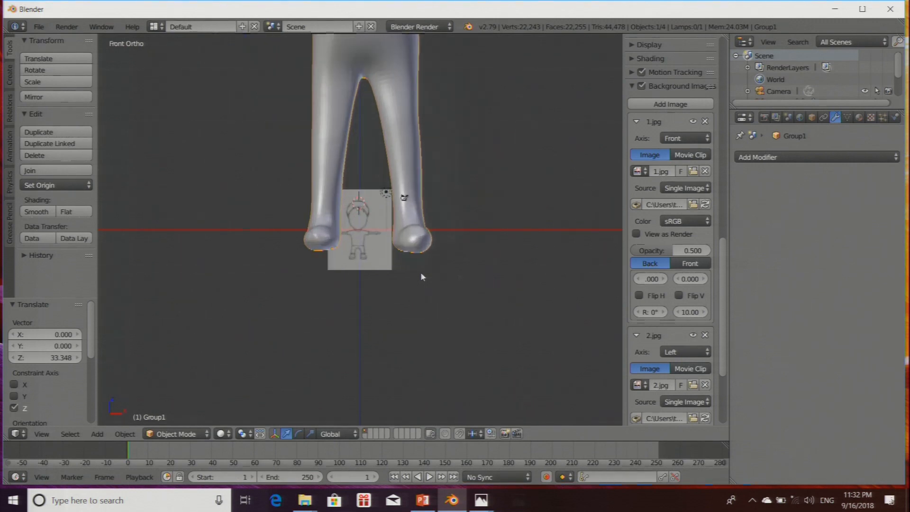
scroll(391, 279, down, 2)
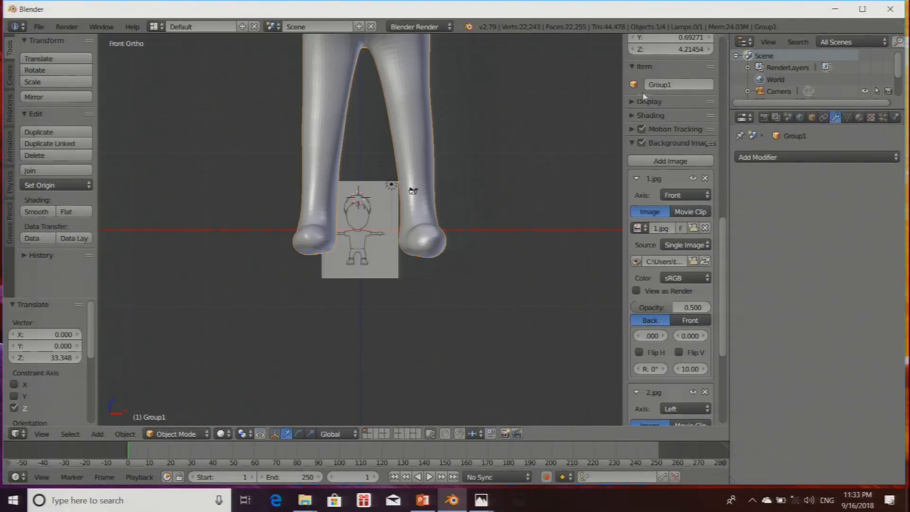
click(642, 143)
scroll(419, 324, down, 8)
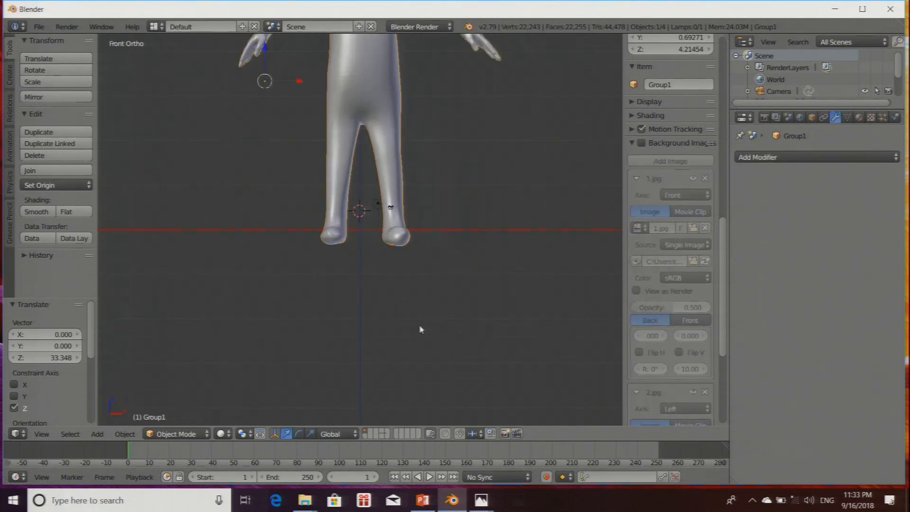